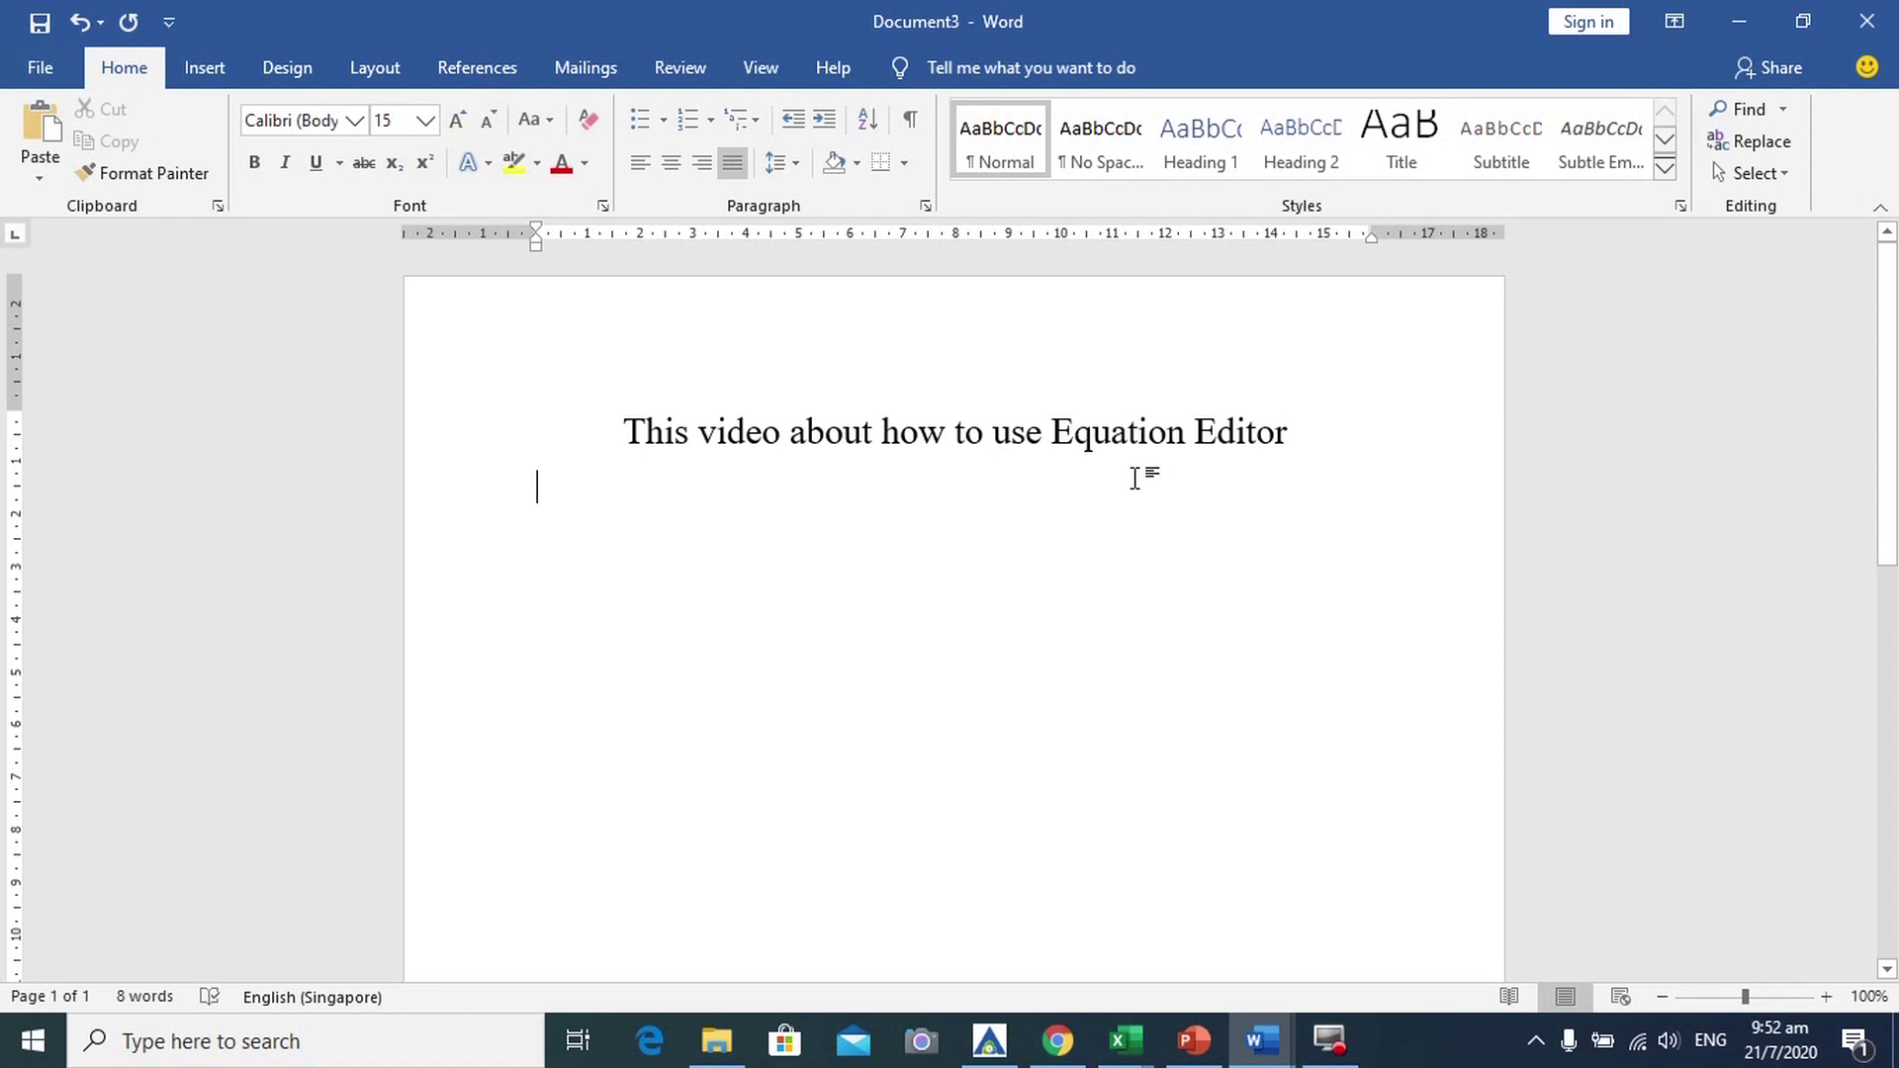
- Paste the reference equation picture, centre it under the heading, and insert a blank equation below it
{"action": "key", "text": "ctrl+v"}
{"action": "left_click_drag", "start_coordinate": [954, 544], "coordinate": [1092, 508]}
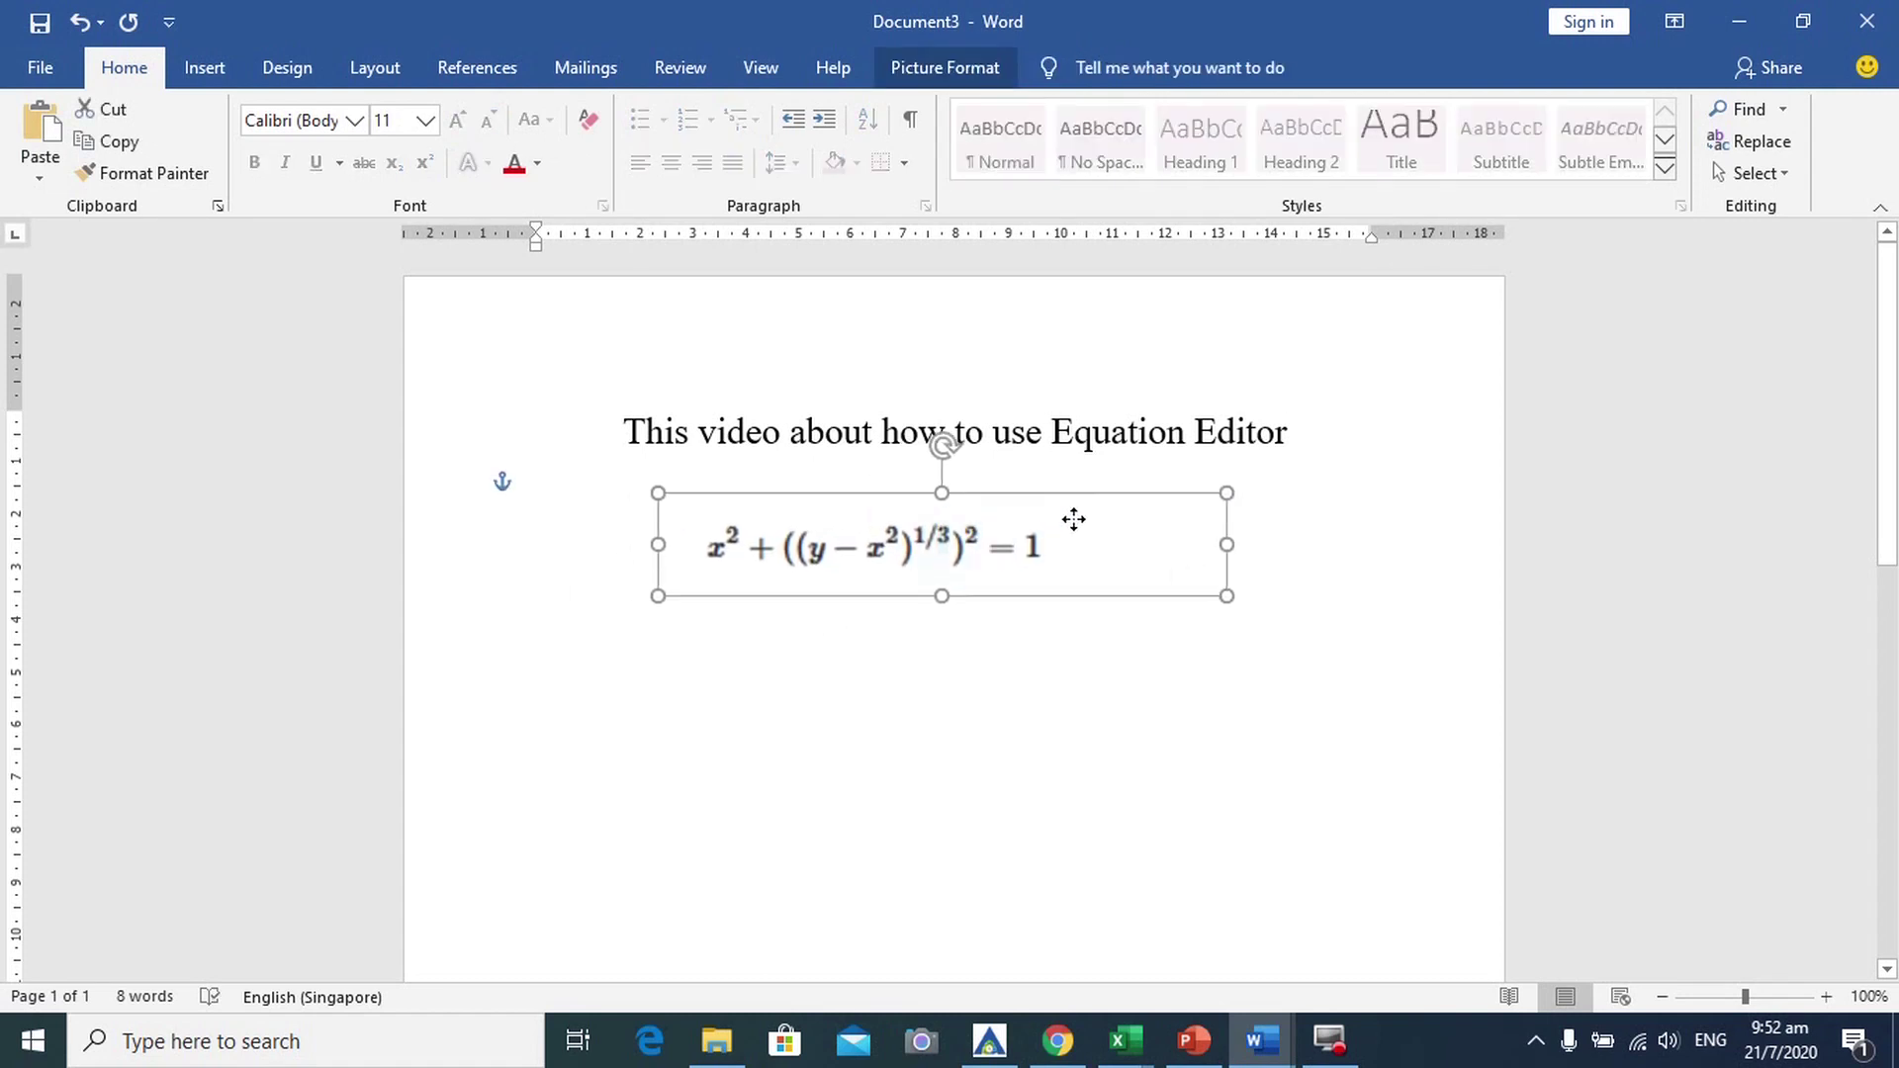
{"action": "left_click", "coordinate": [870, 663]}
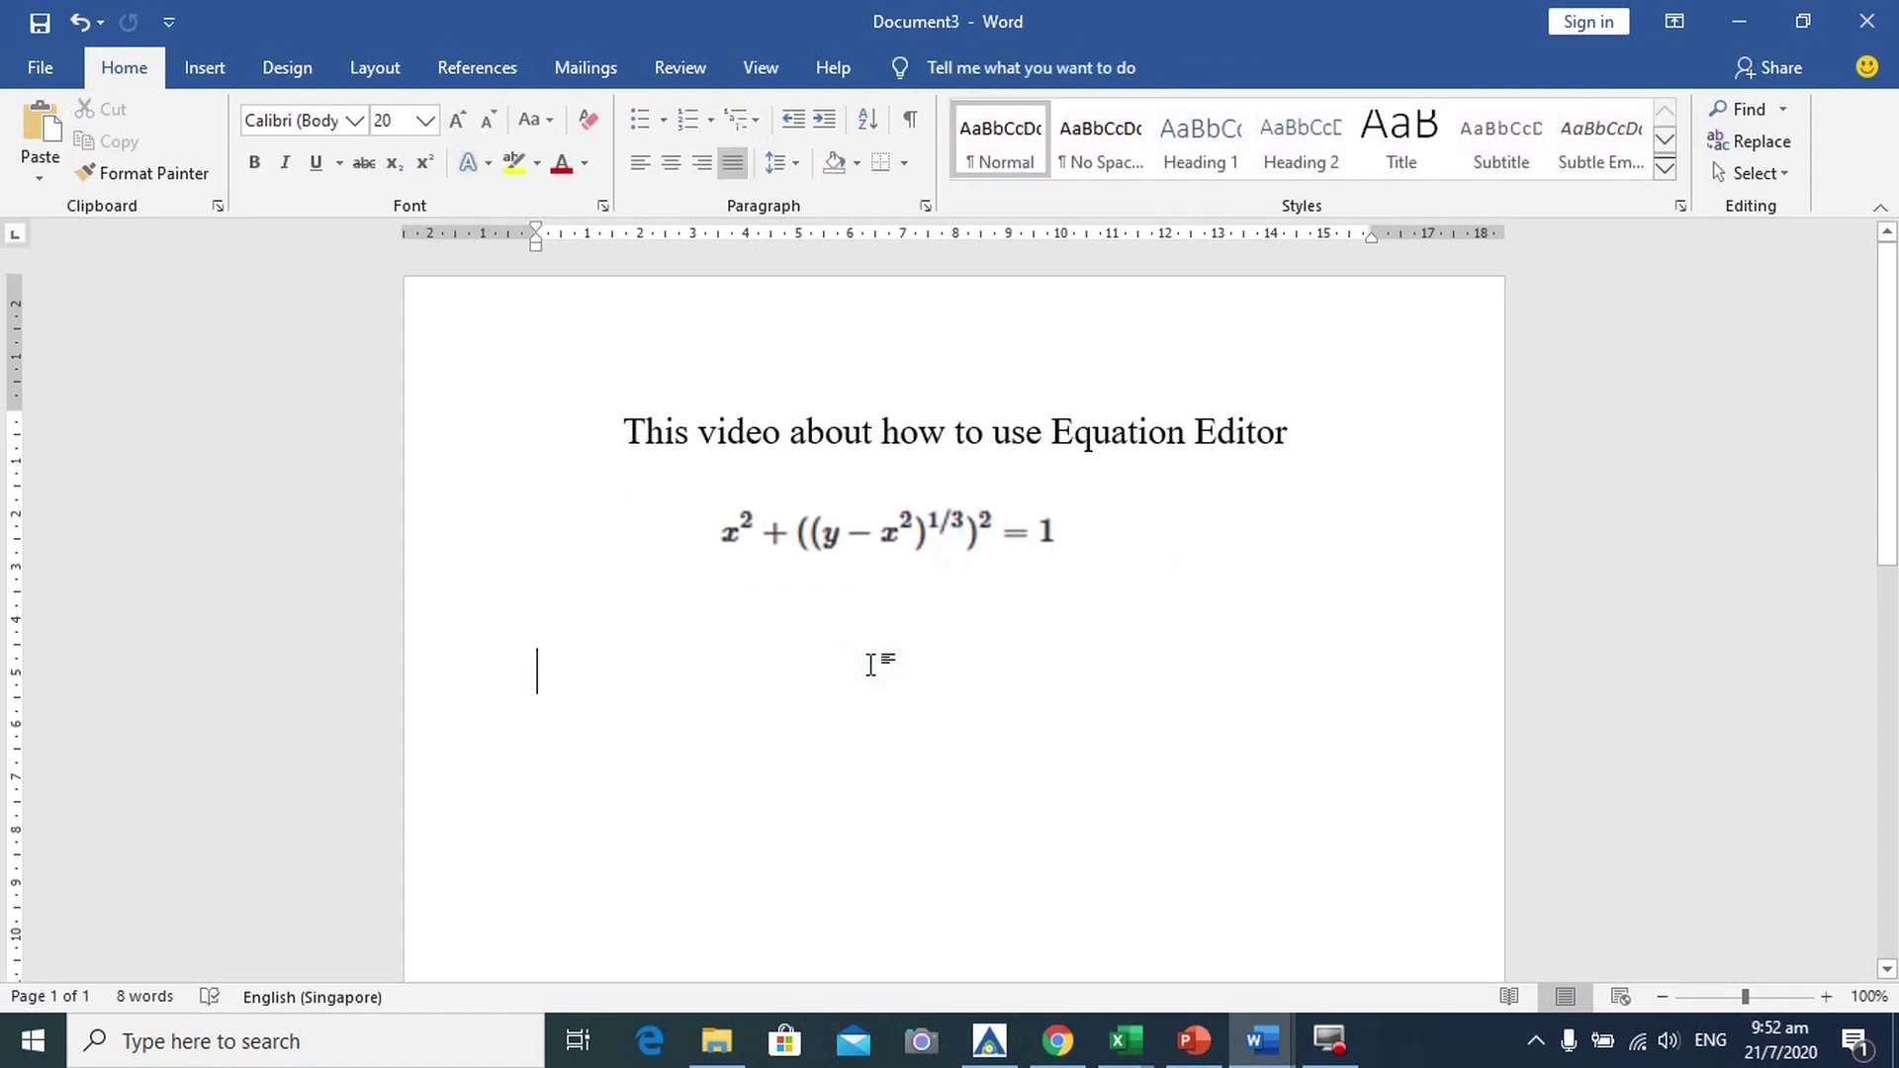
{"action": "left_click", "coordinate": [203, 68]}
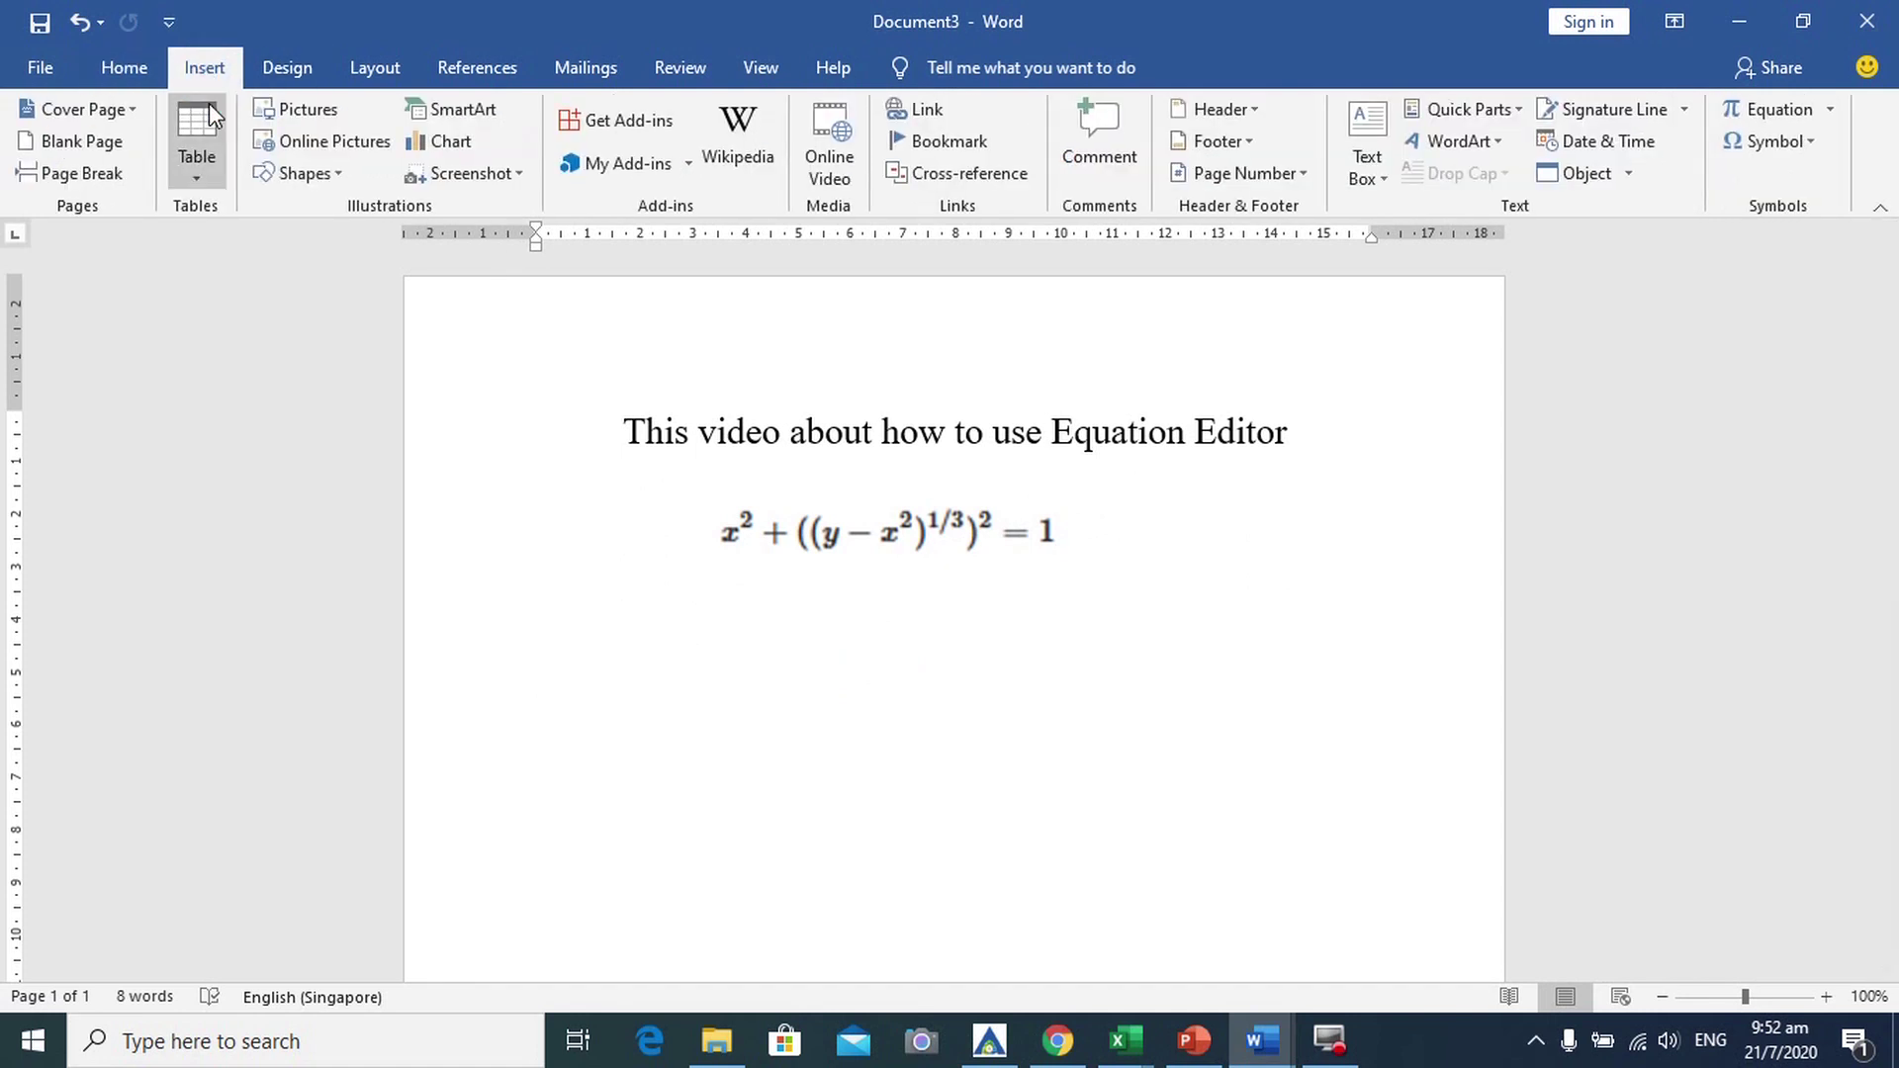
{"action": "left_click", "coordinate": [1772, 108]}
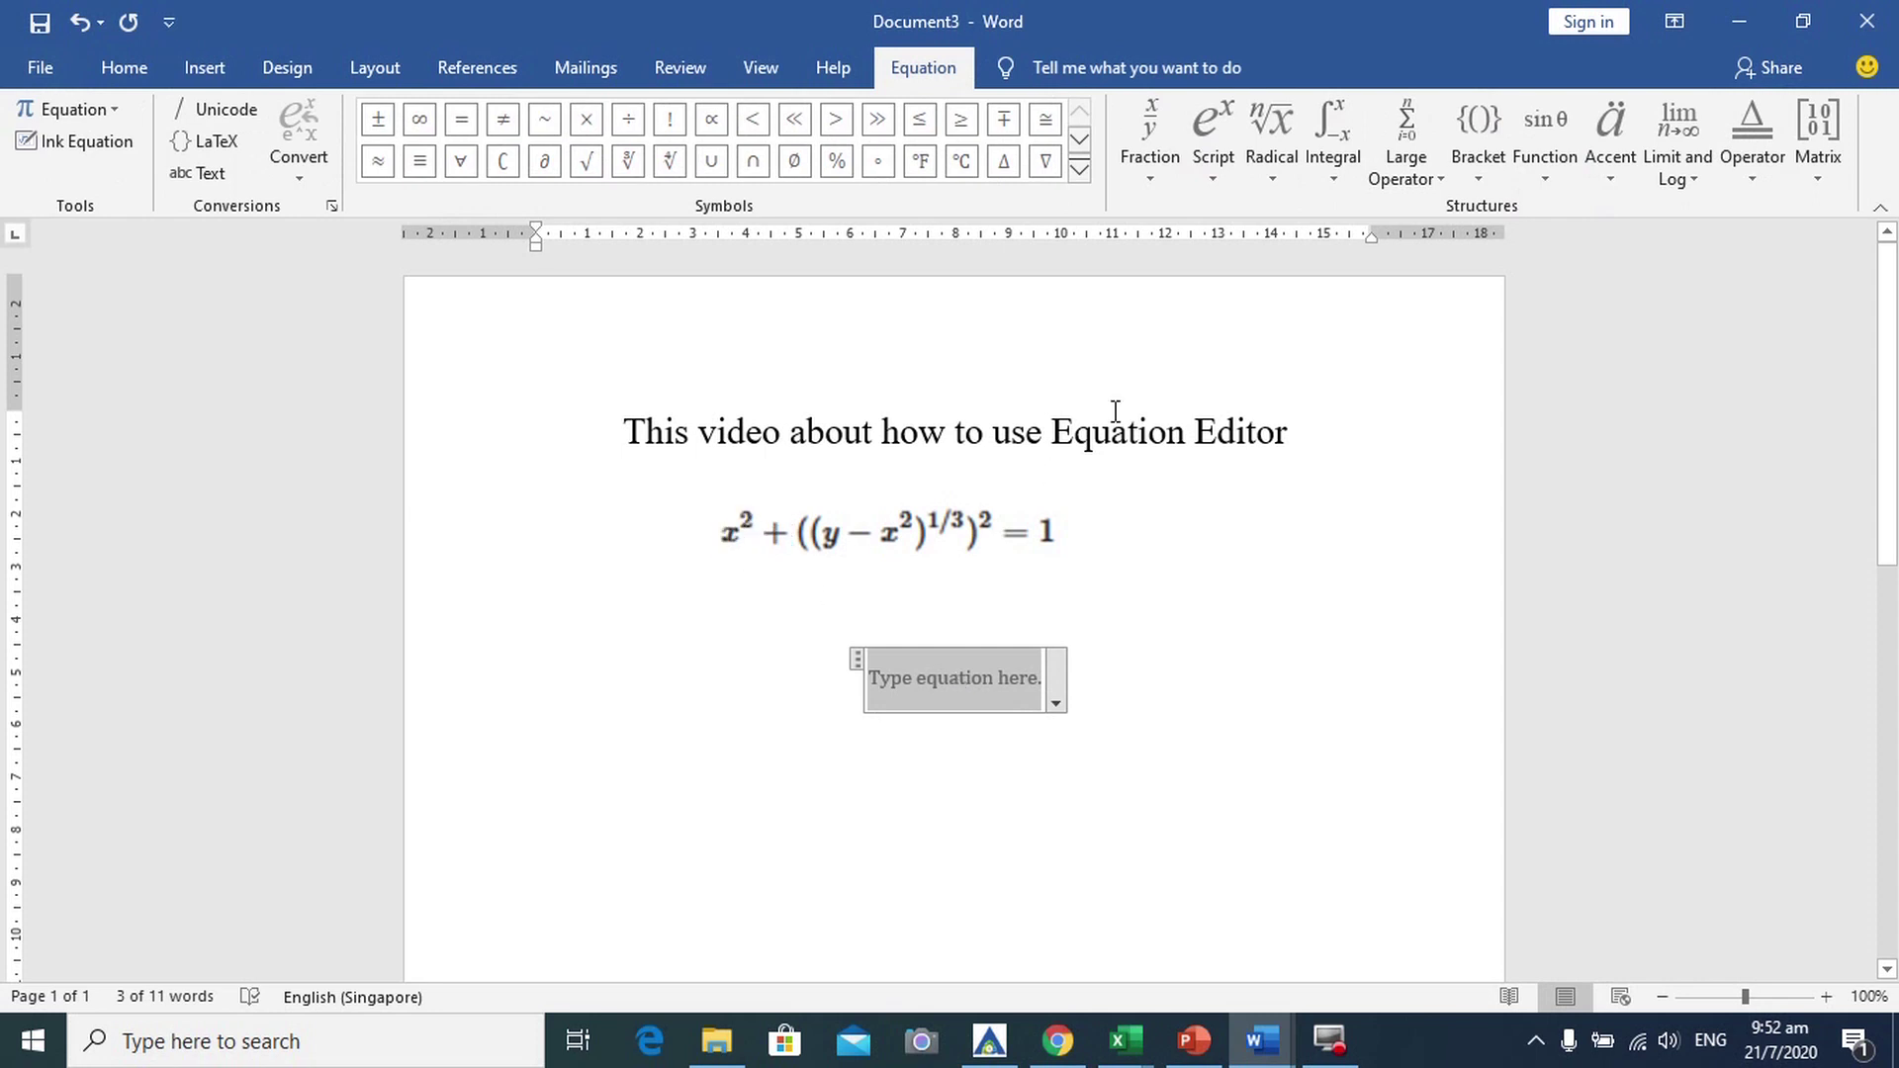
- Build x² from a superscript template, then type + ((y − after it
{"action": "left_click", "coordinate": [1200, 125]}
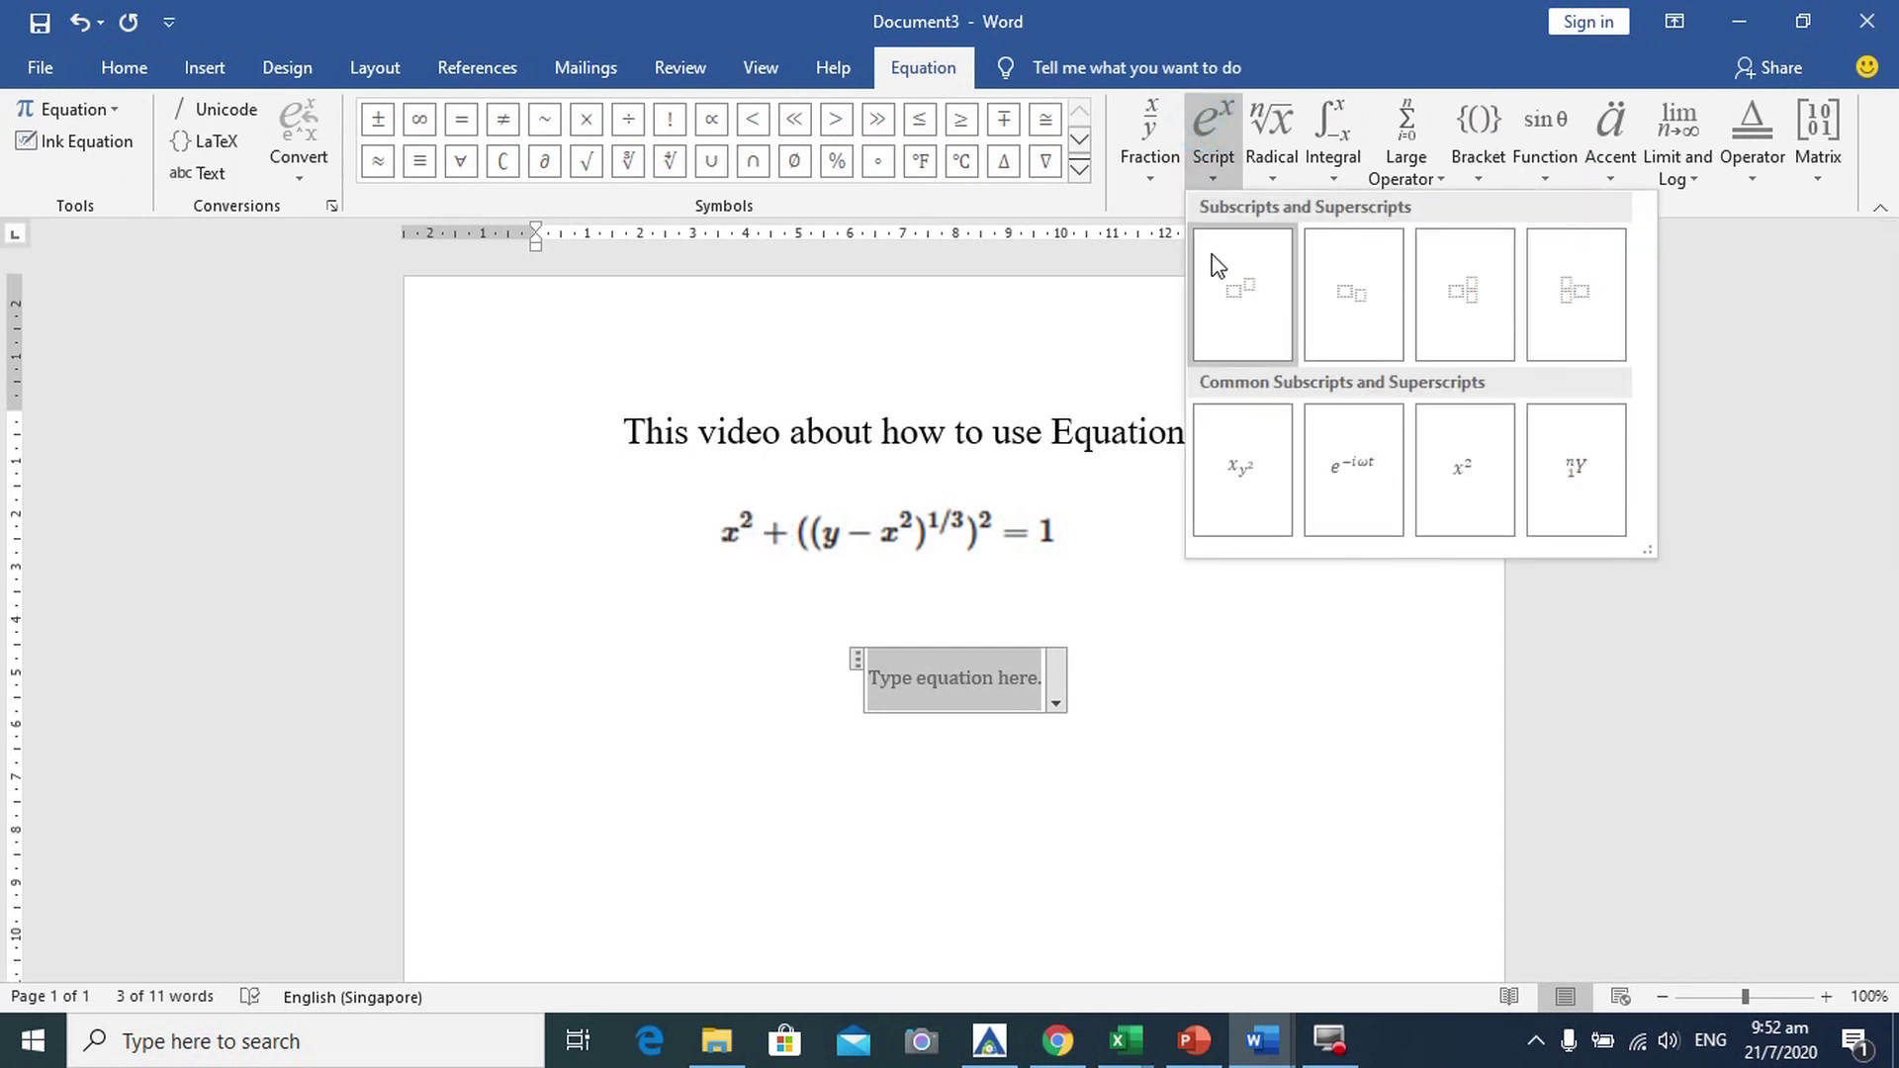
{"action": "left_click", "coordinate": [1241, 295]}
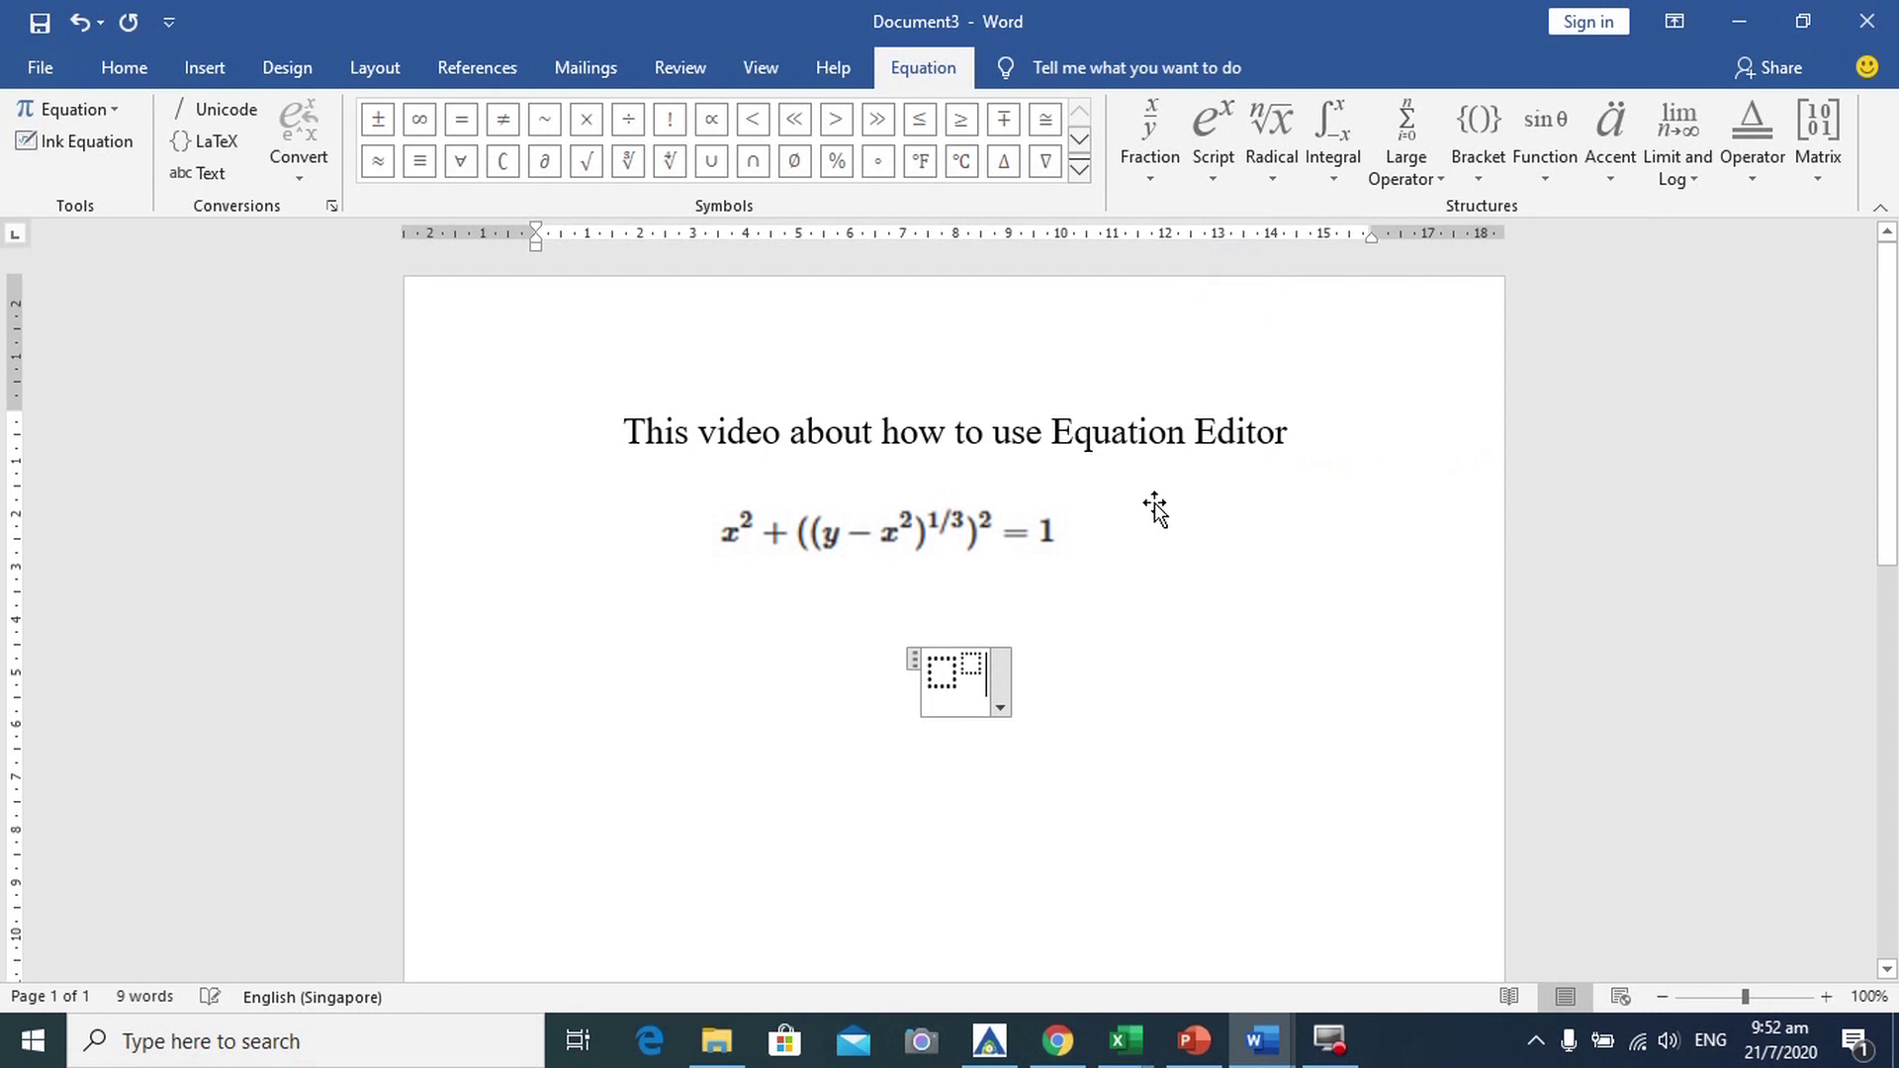
{"action": "type", "text": "x"}
{"action": "left_click", "coordinate": [964, 665]}
{"action": "type", "text": "2"}
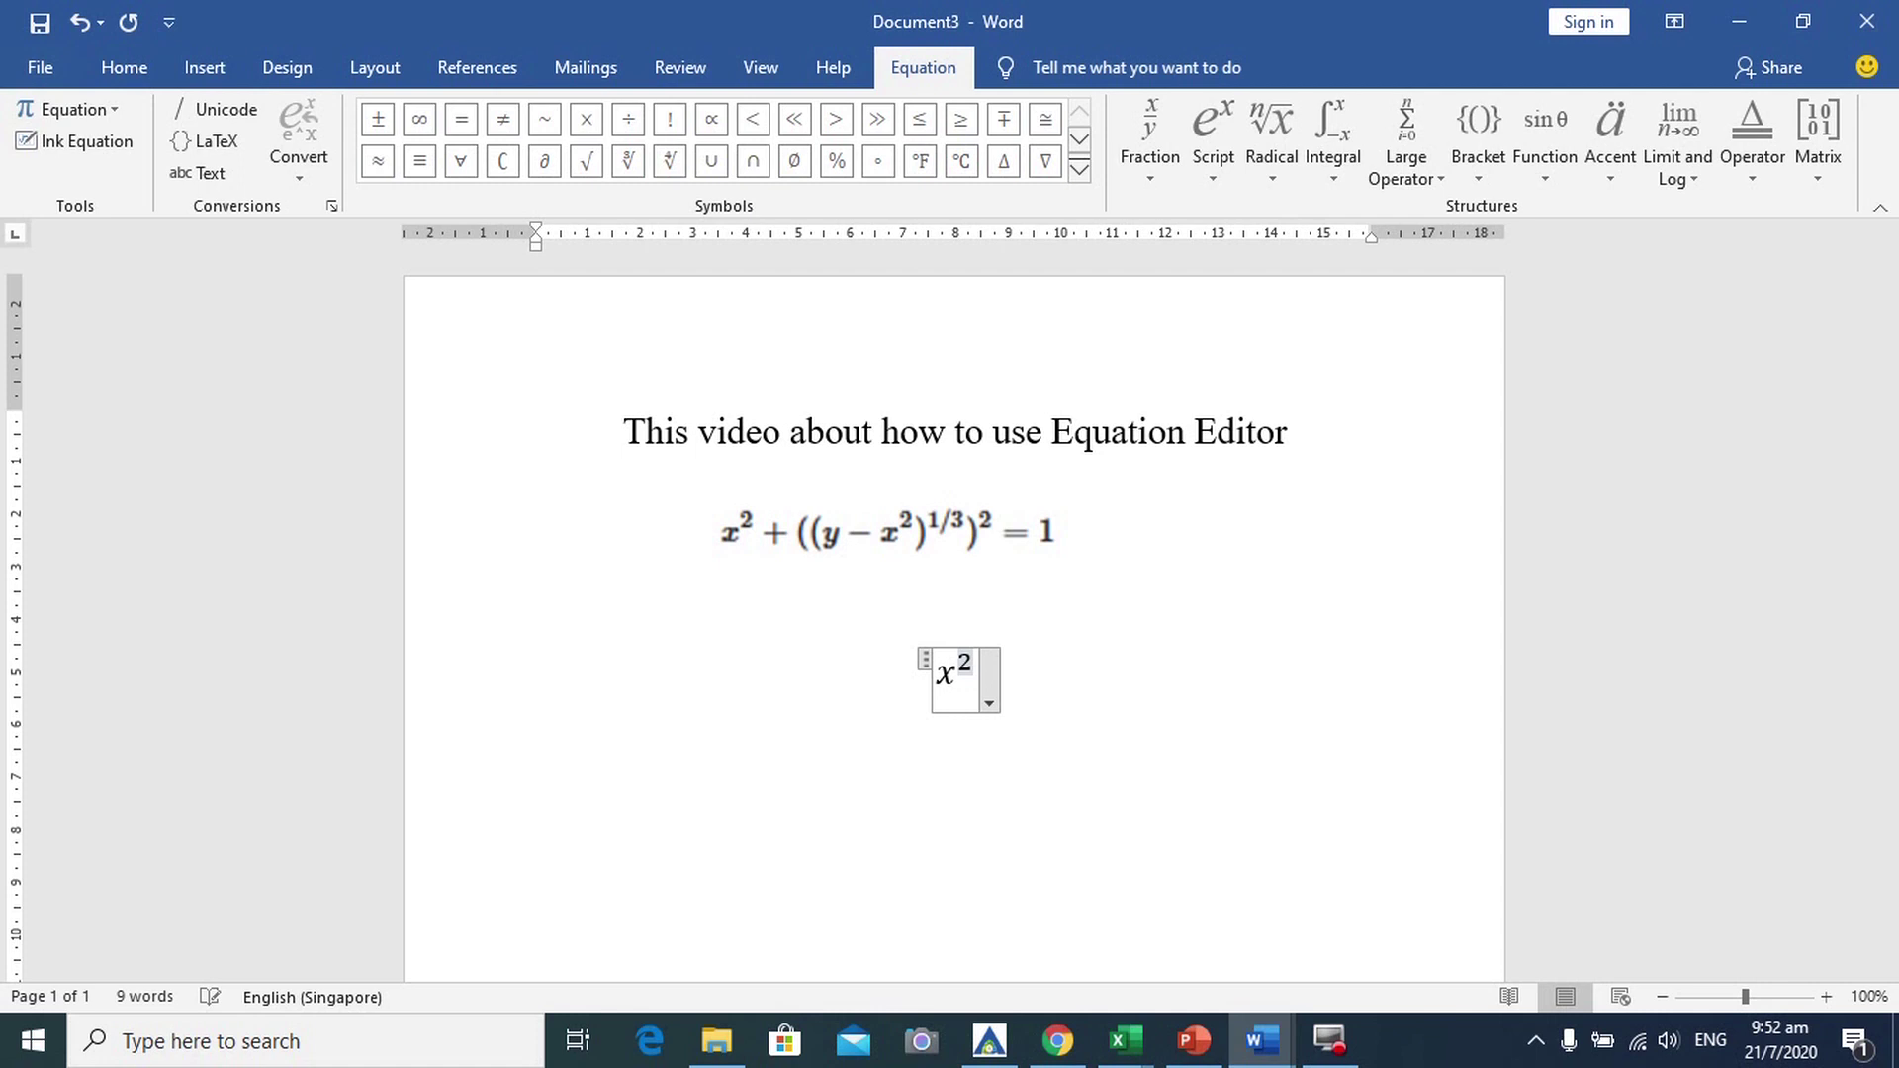
{"action": "key", "text": "Right"}
{"action": "type", "text": "+"}
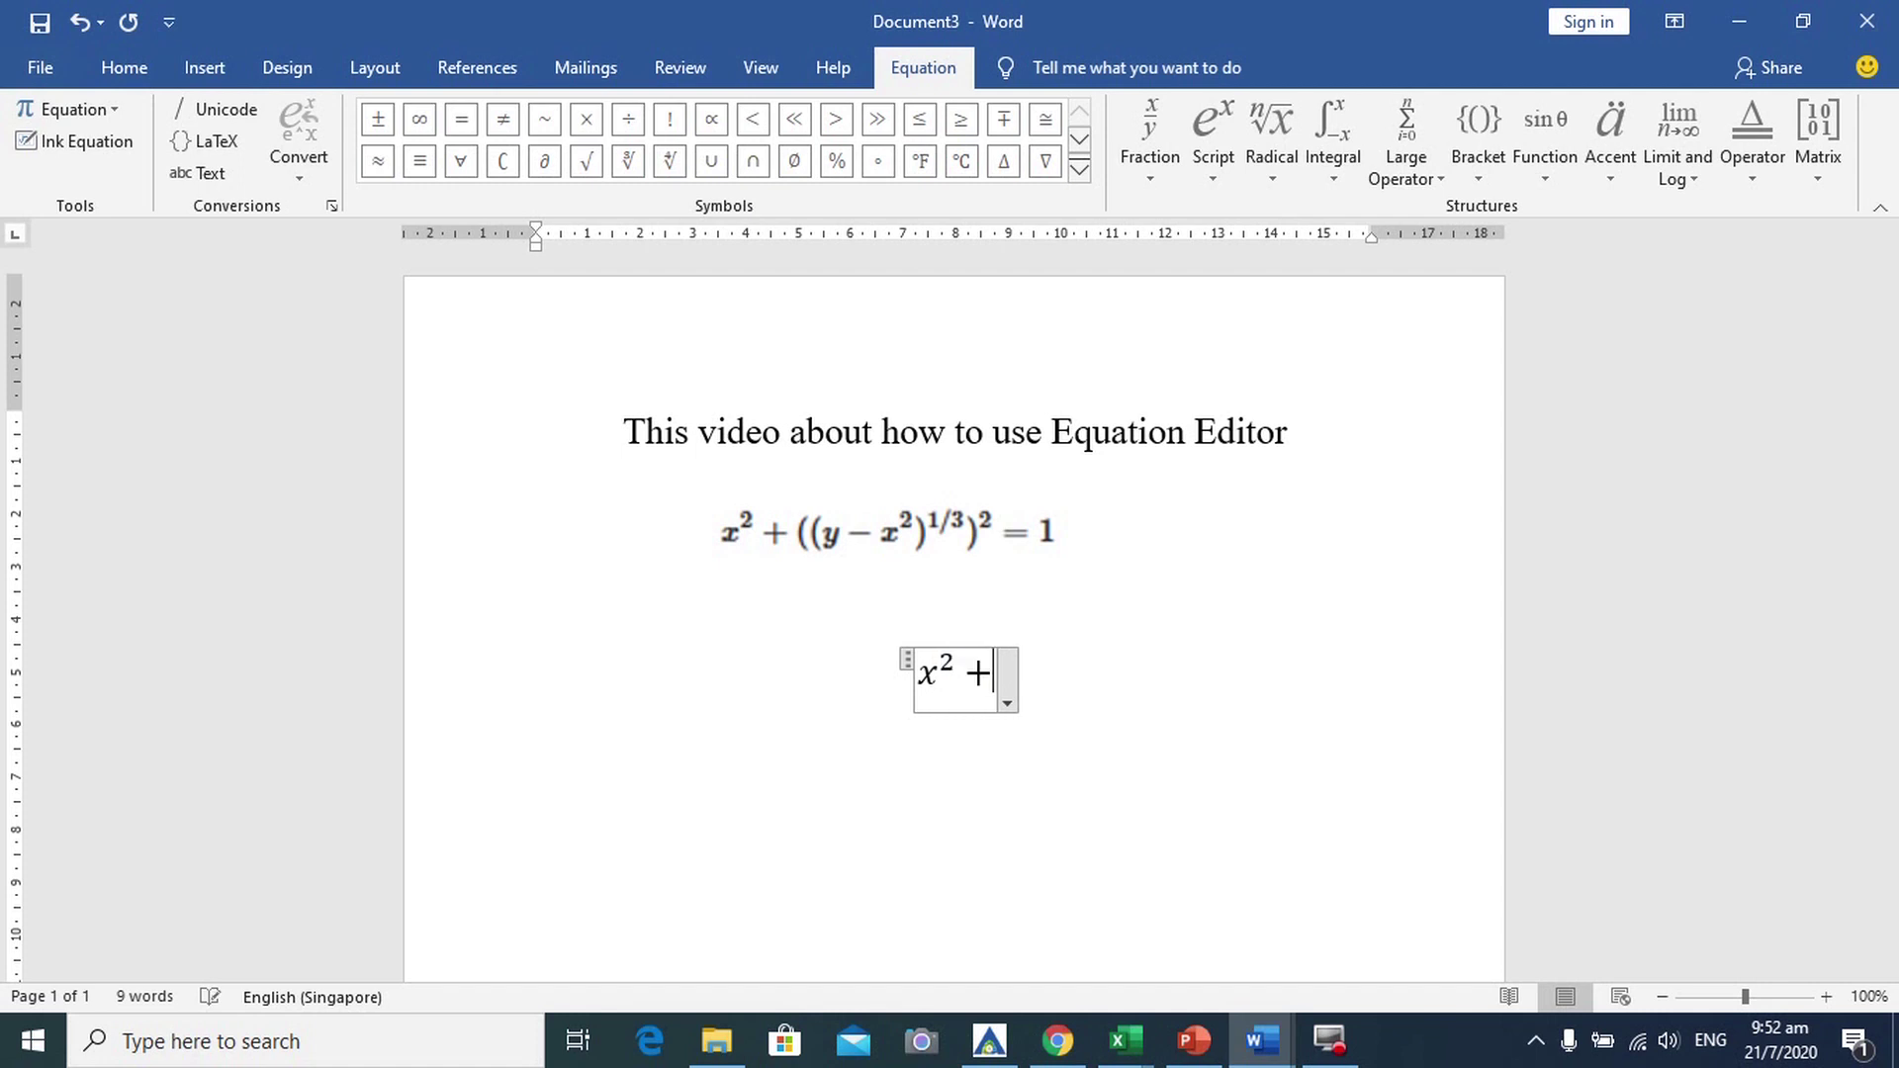
{"action": "type", "text": "(("}
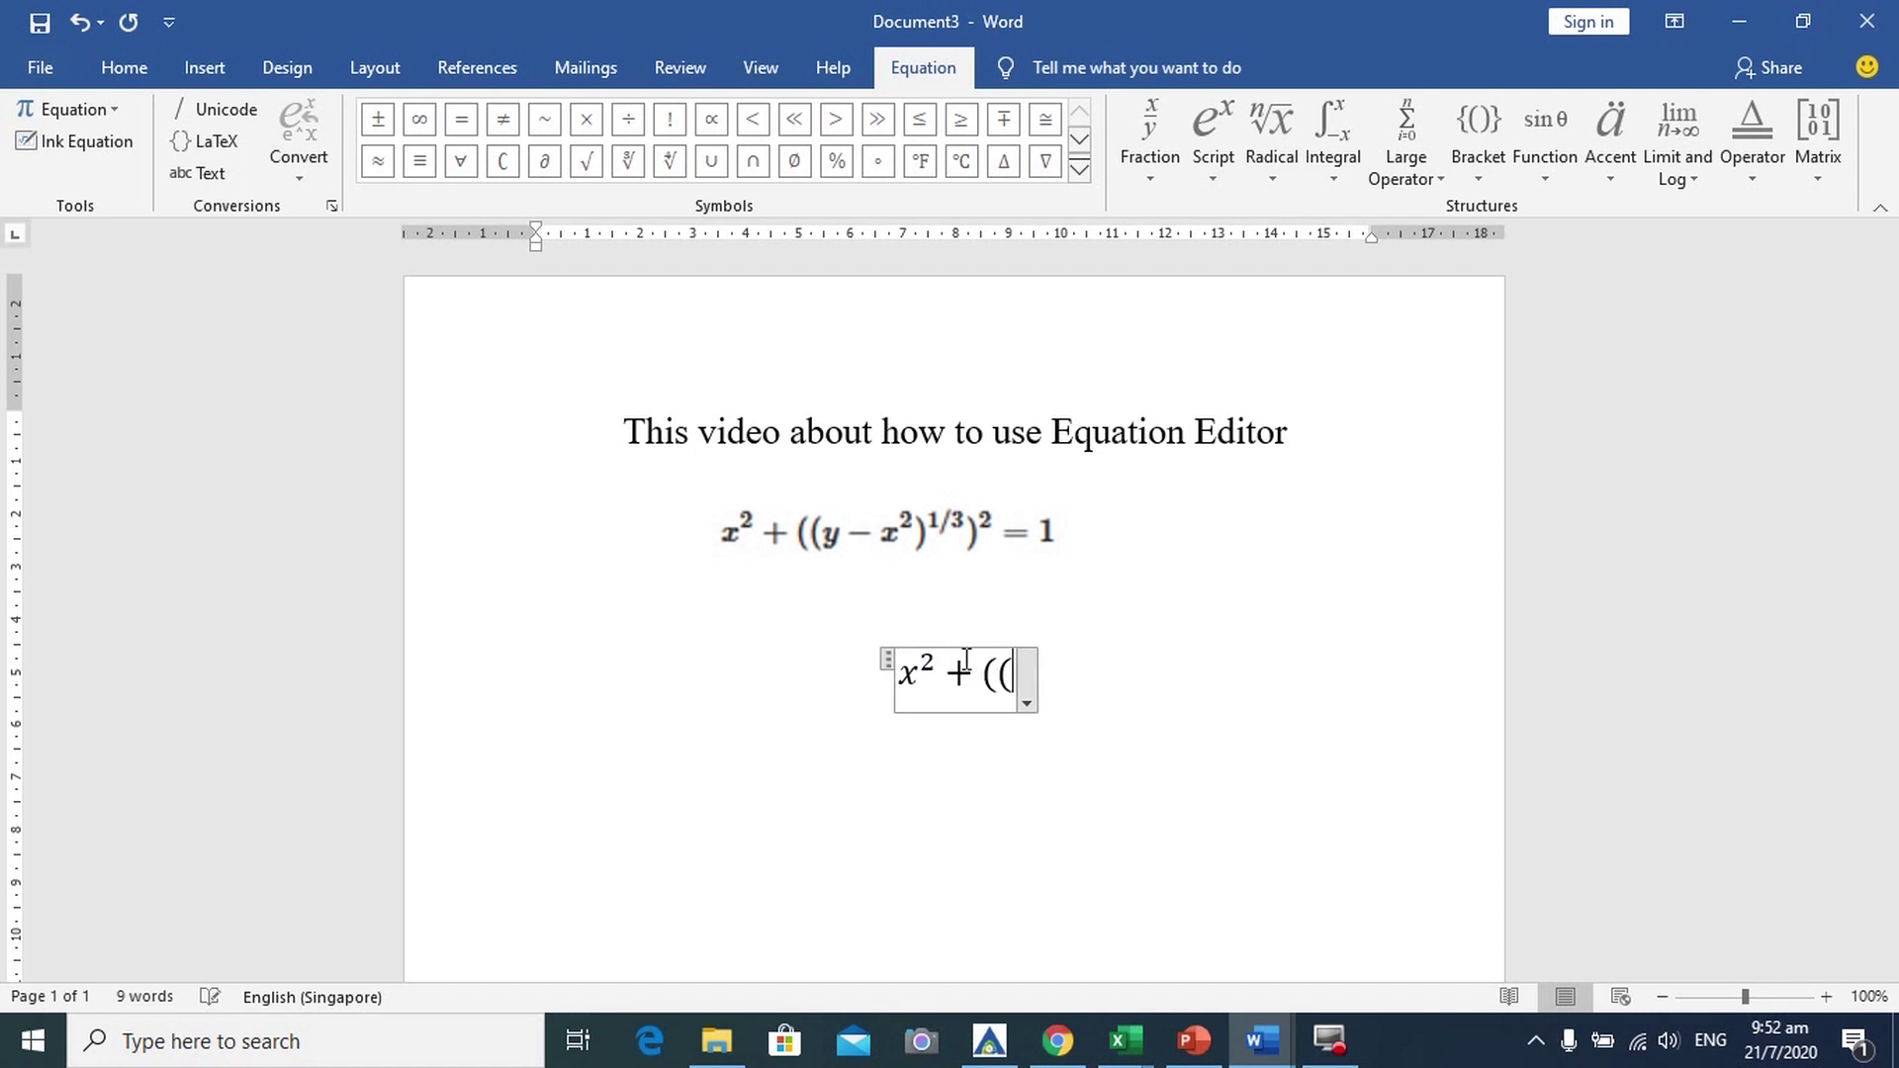
{"action": "type", "text": "y-"}
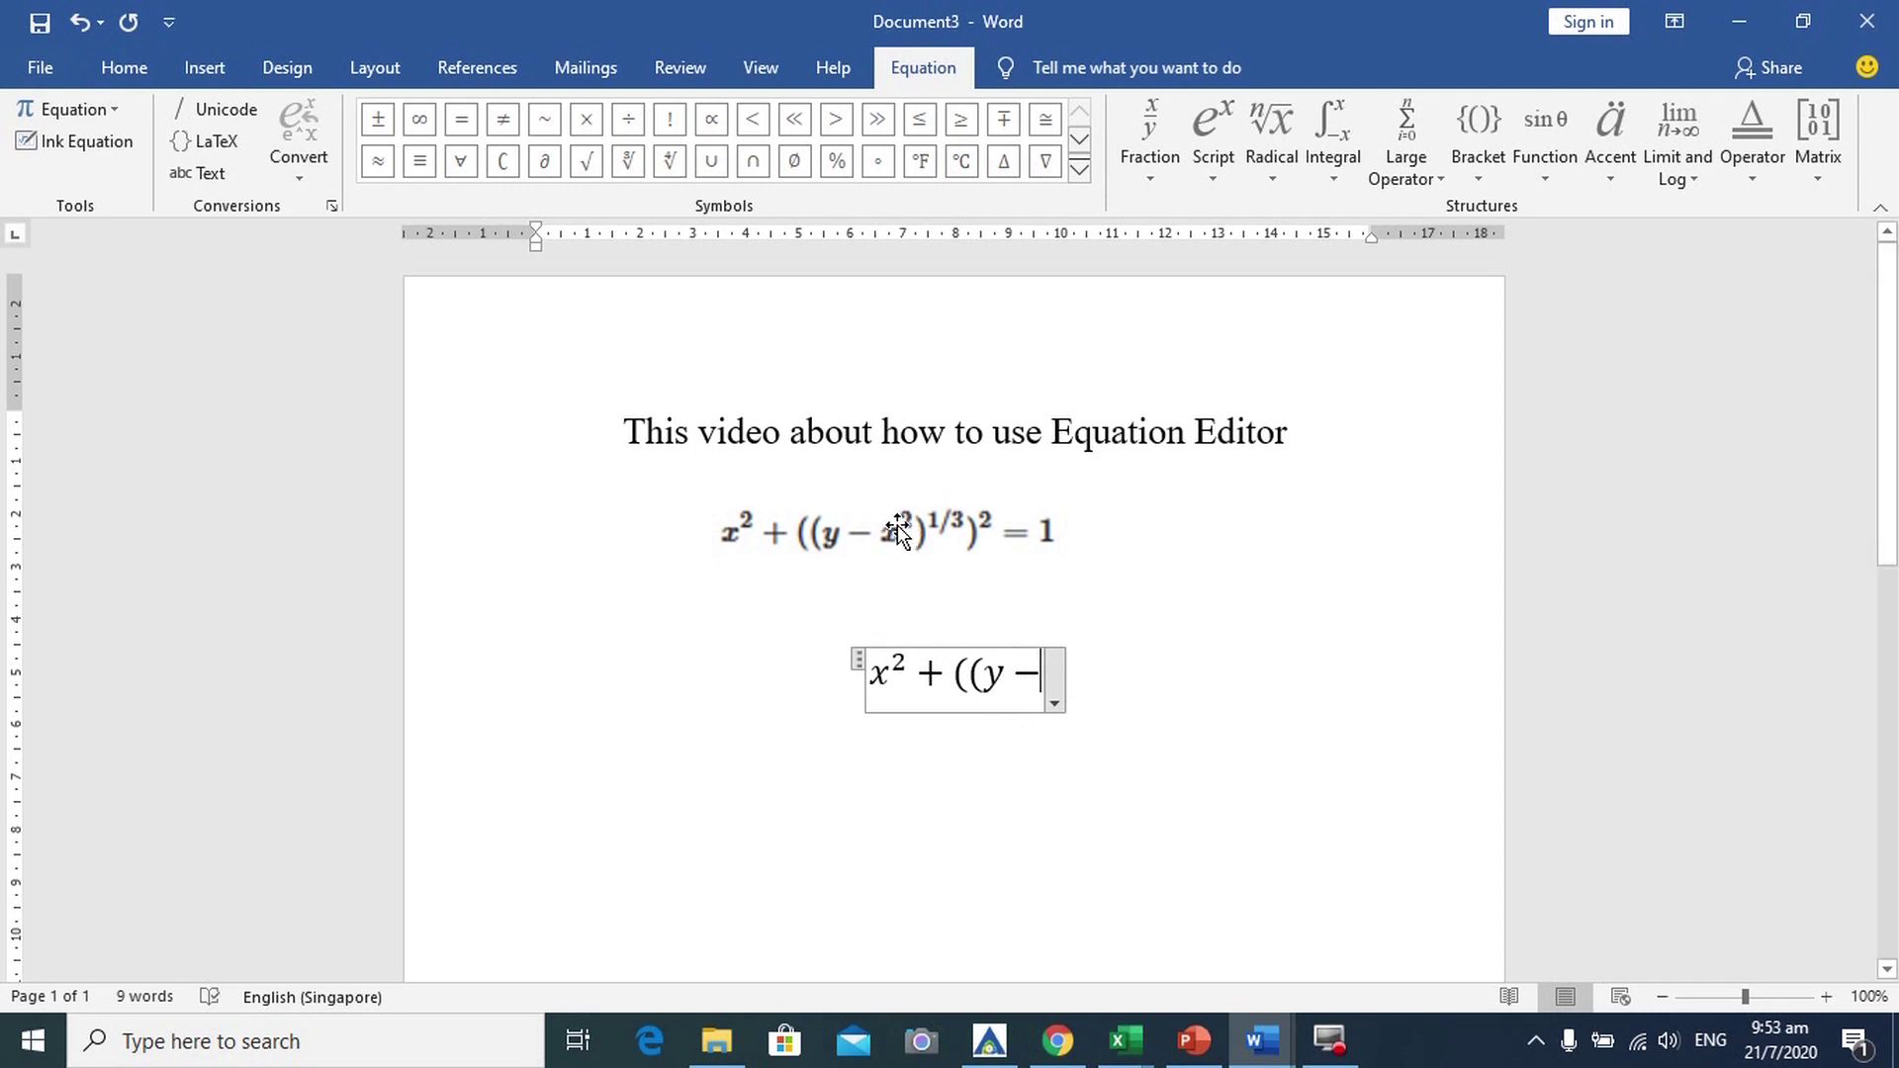
- Add a squared x after y − using a superscript template
{"action": "left_click", "coordinate": [1217, 117]}
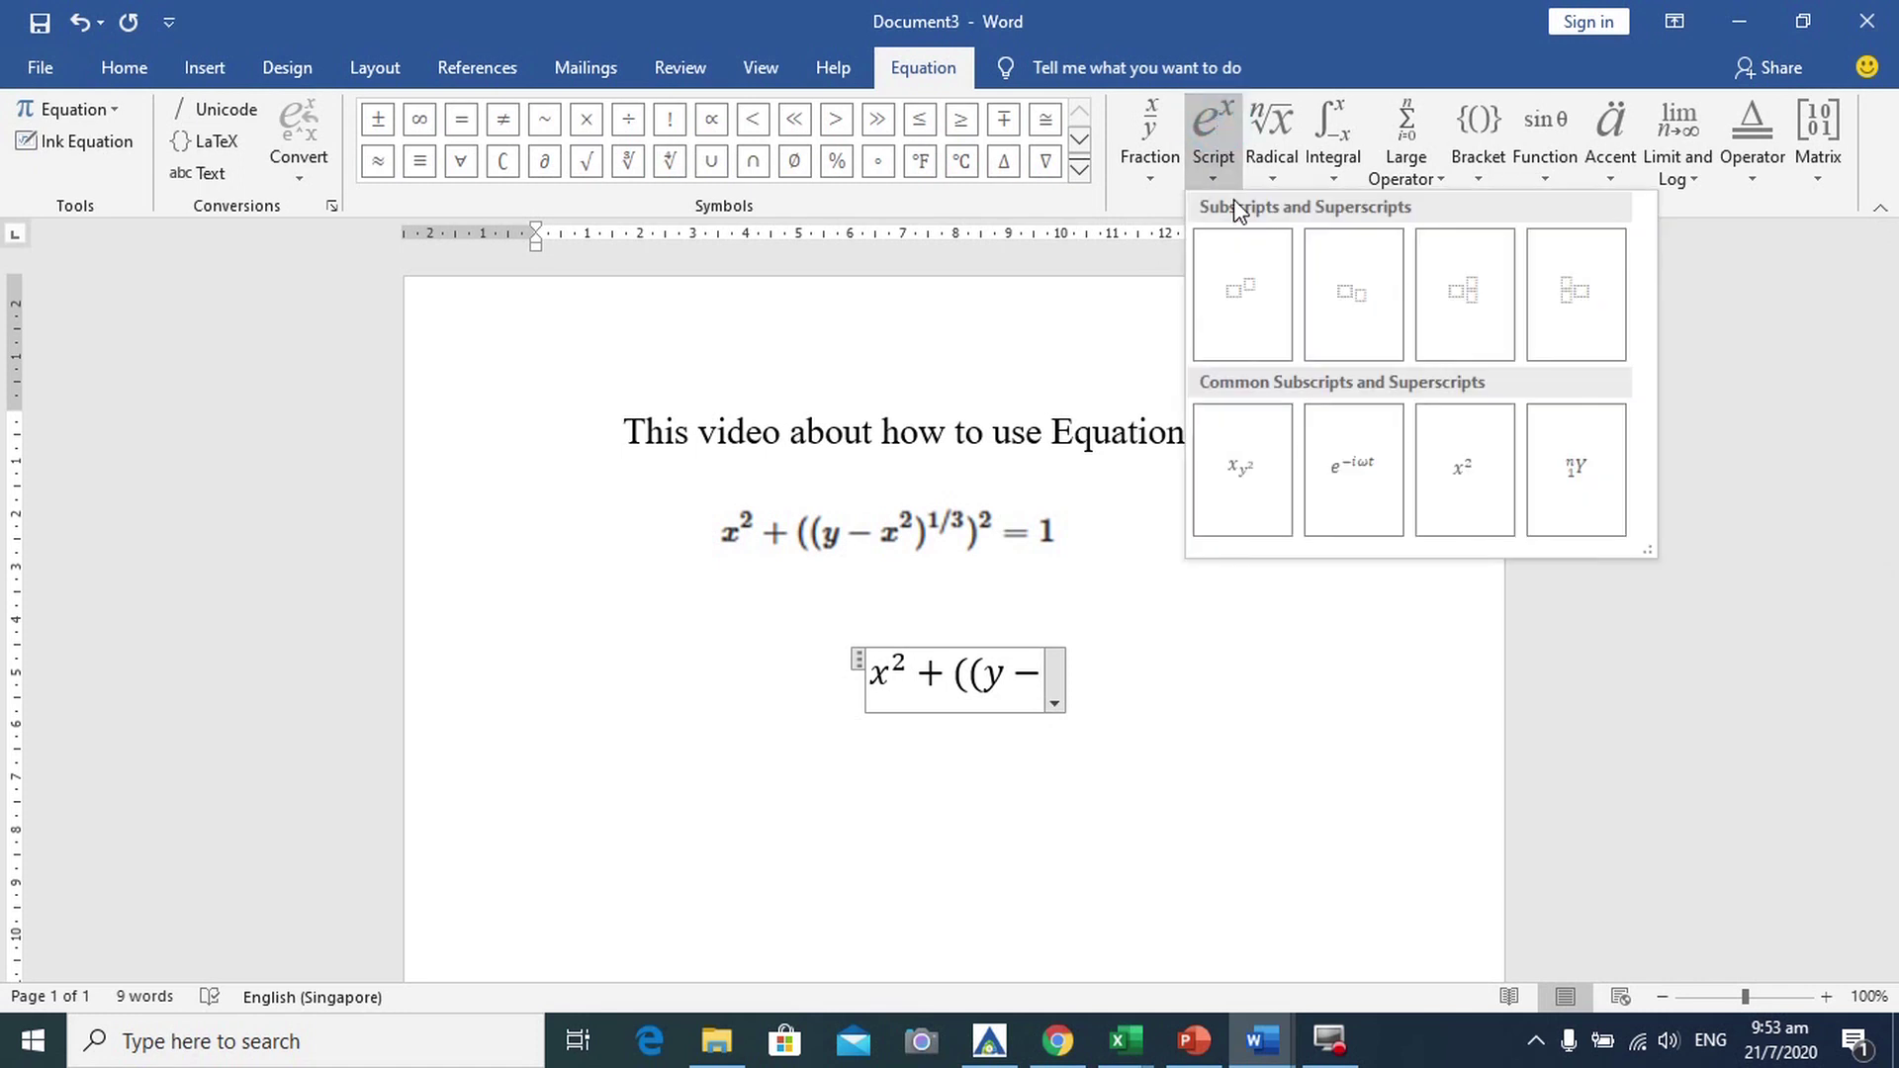
{"action": "left_click", "coordinate": [1244, 302]}
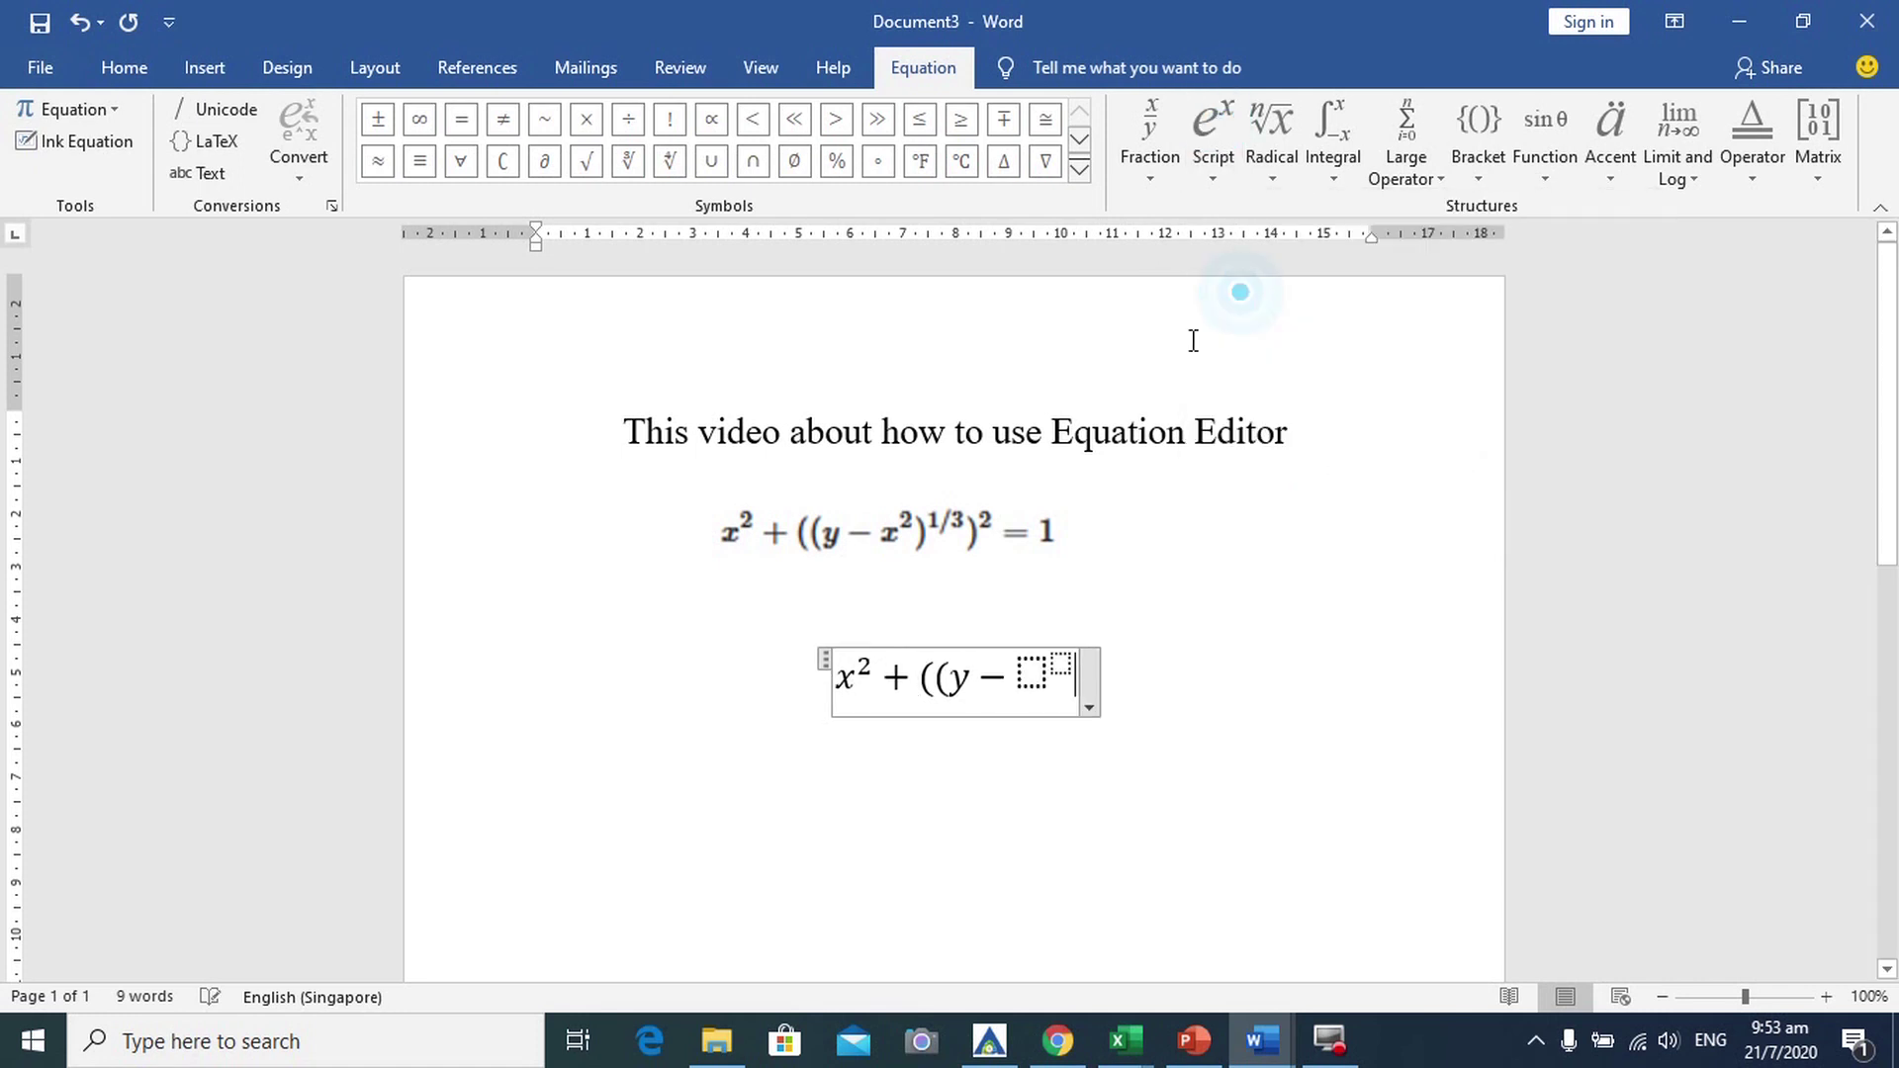
{"action": "type", "text": "x"}
{"action": "left_click", "coordinate": [1052, 661]}
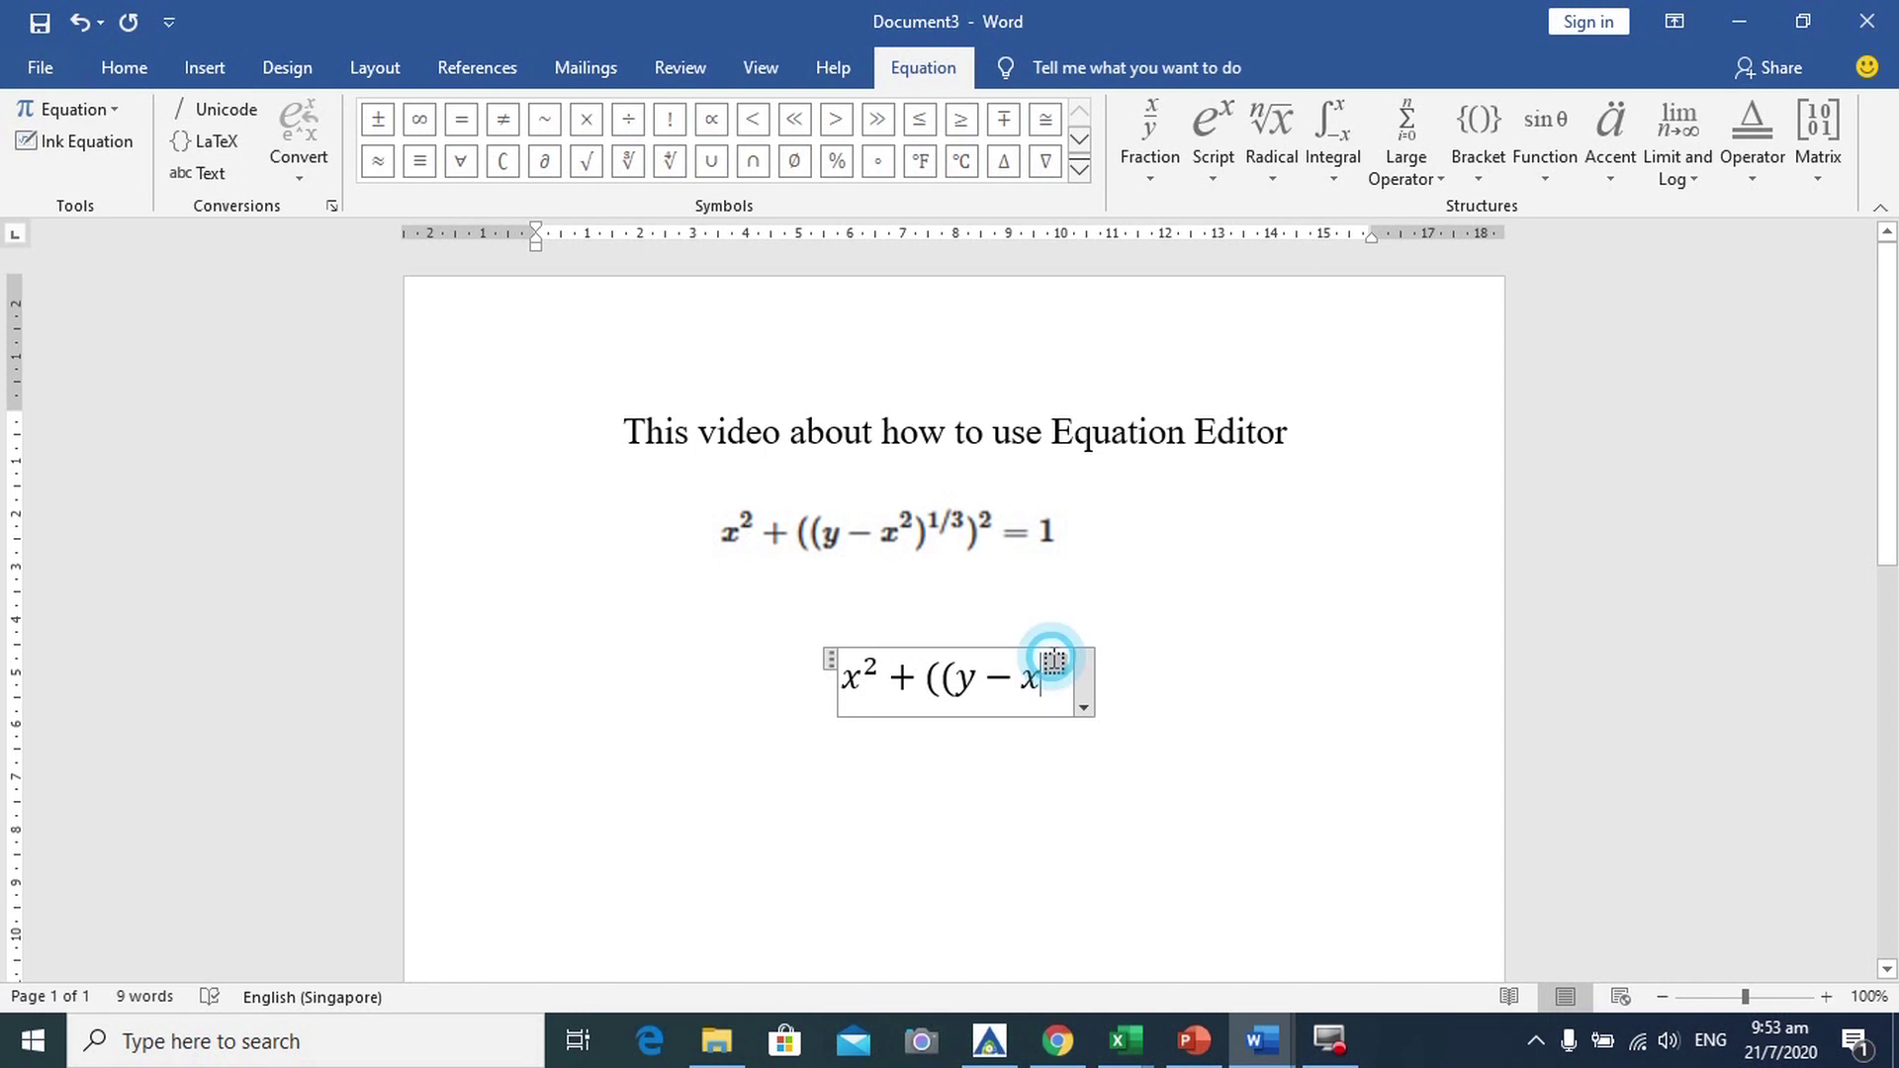
{"action": "type", "text": "2"}
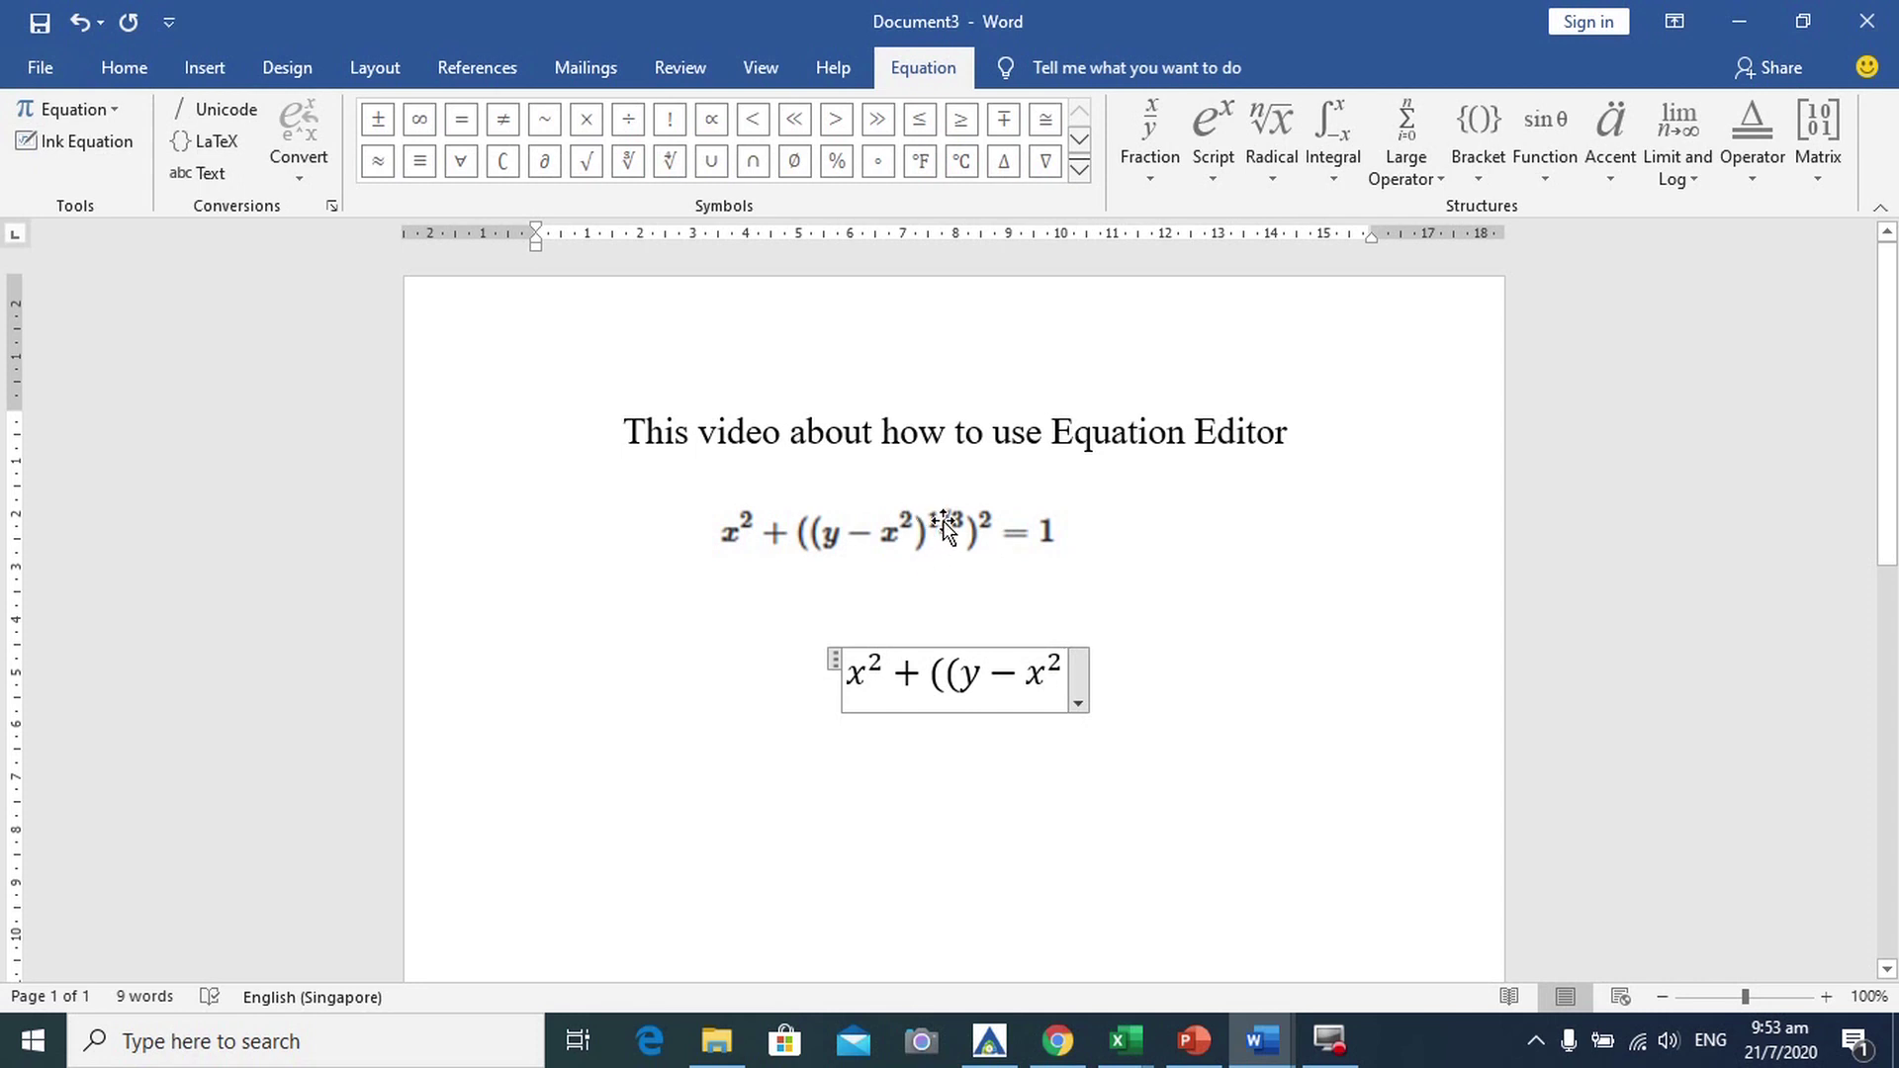
- Close the parenthesis with a 1/3 exponent via another superscript template
{"action": "left_click", "coordinate": [1199, 133]}
{"action": "left_click", "coordinate": [1229, 288]}
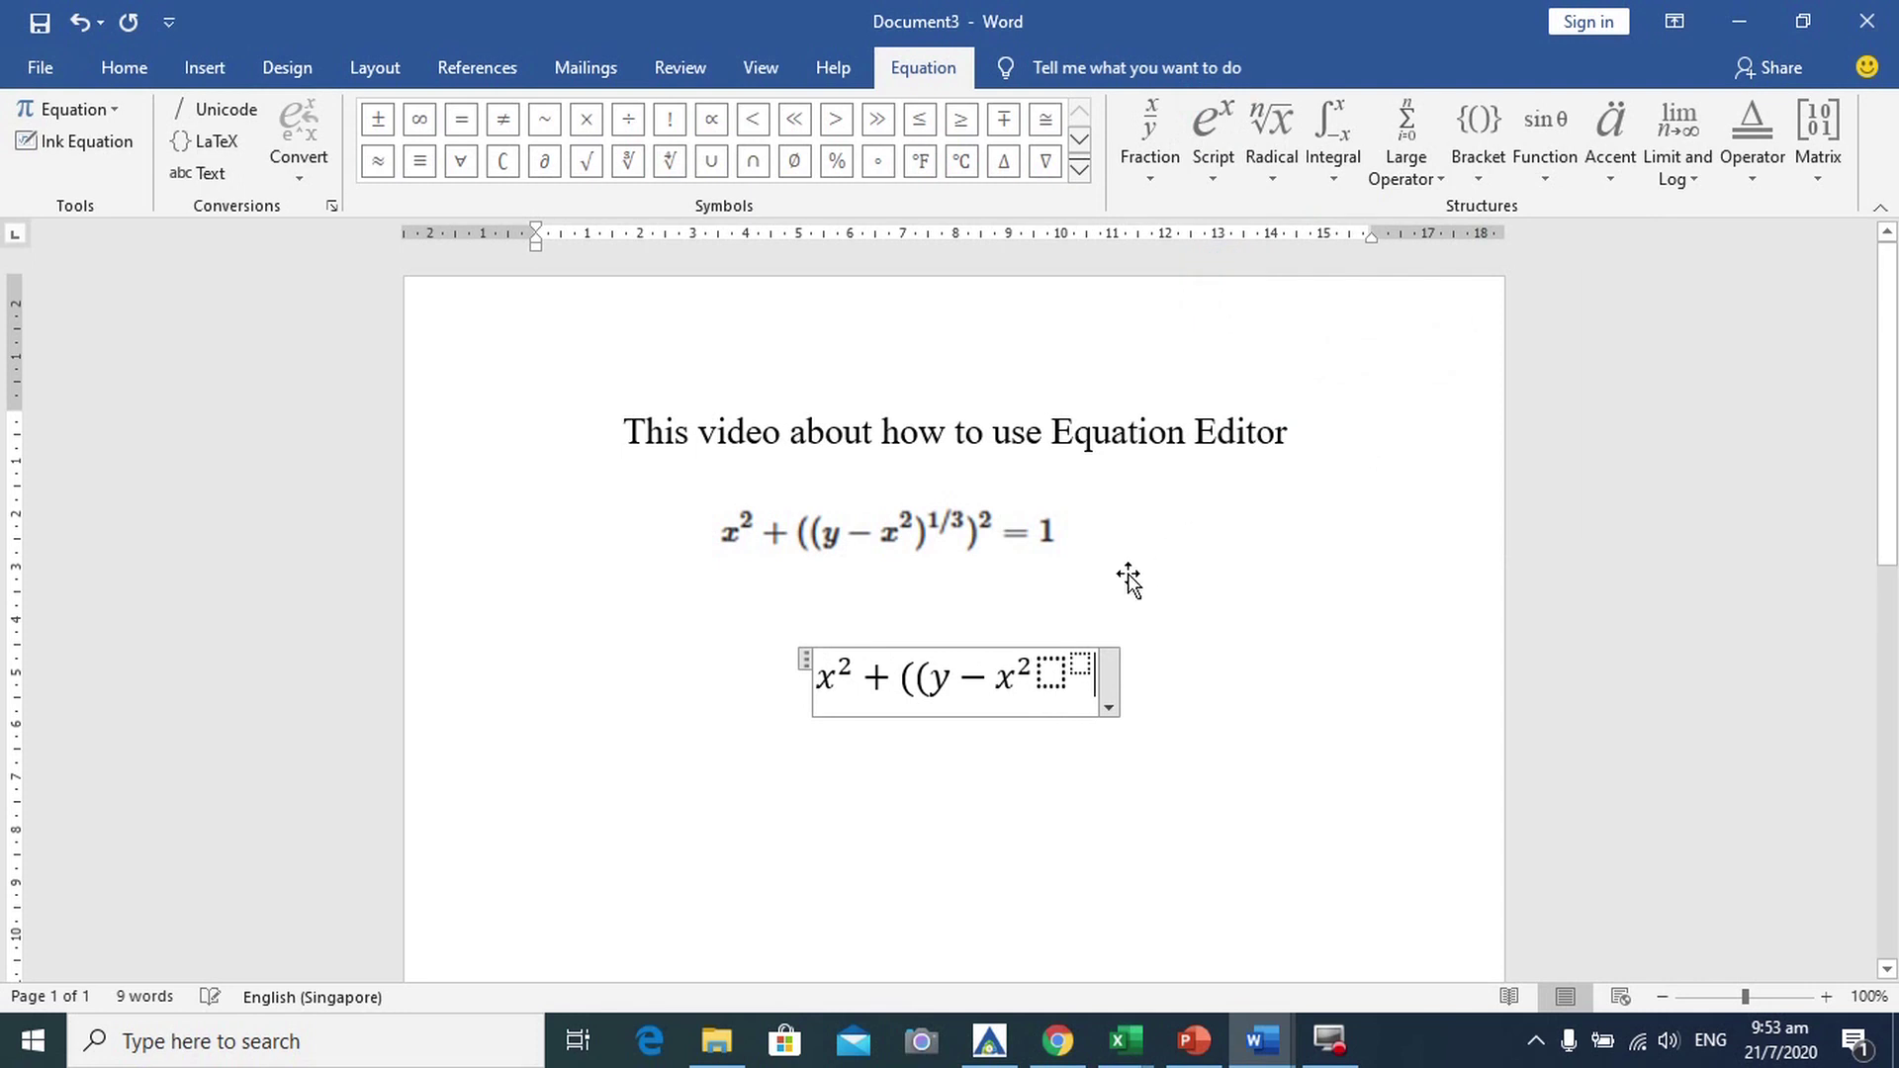
{"action": "left_click", "coordinate": [1050, 674]}
{"action": "type", "text": ")"}
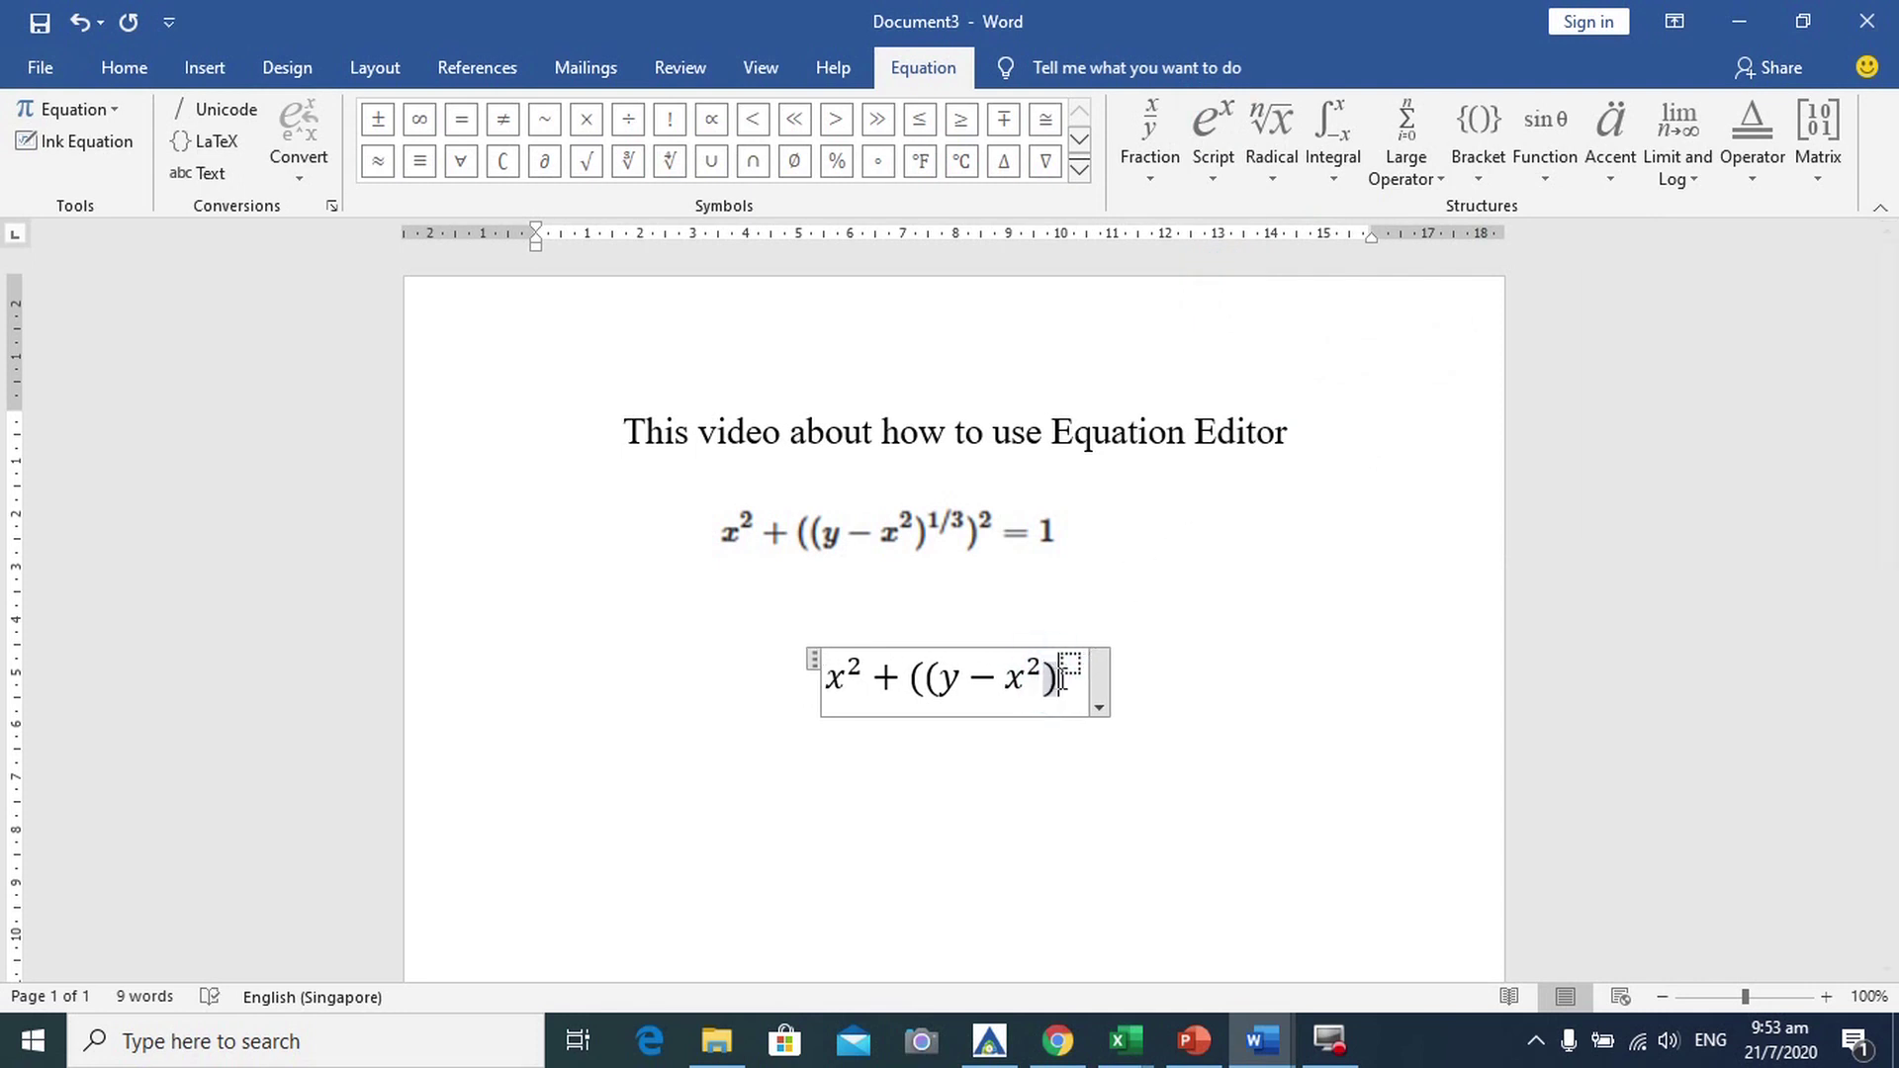
{"action": "left_click", "coordinate": [1071, 663]}
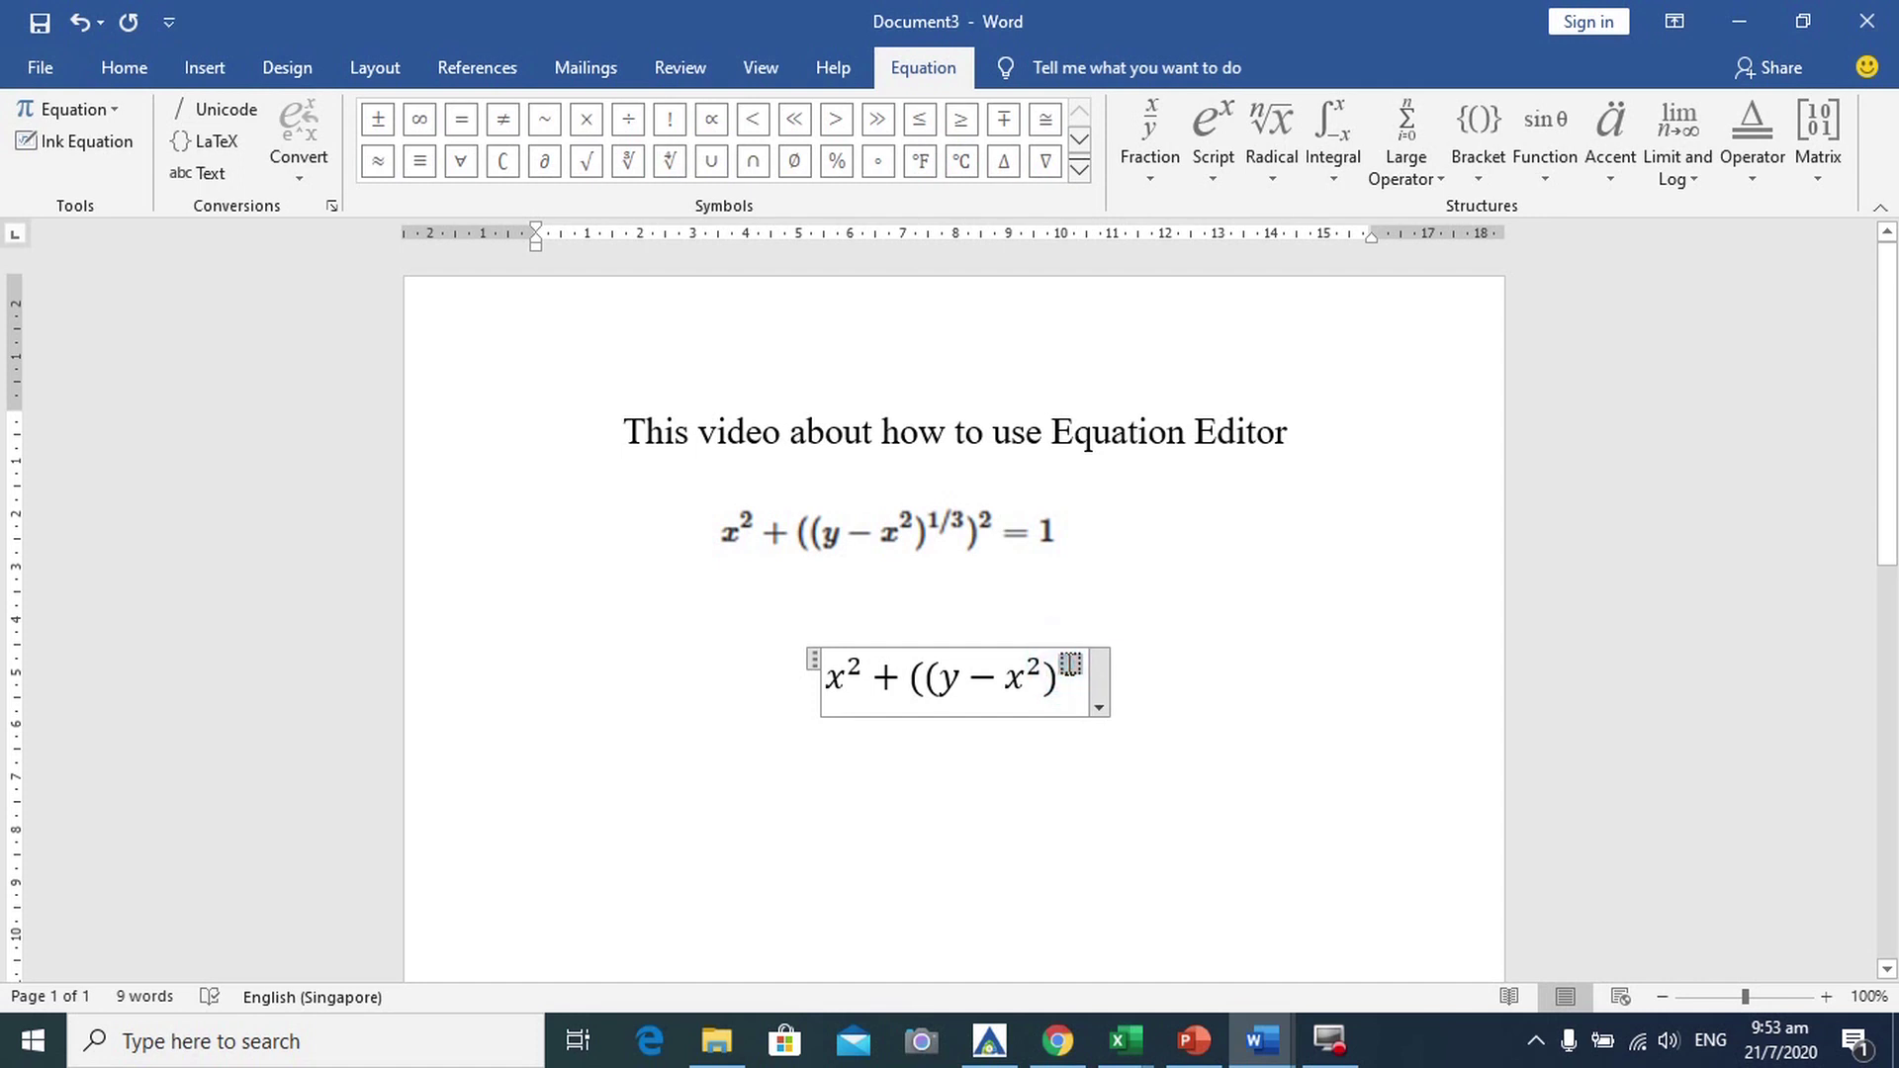
{"action": "type", "text": "1/3"}
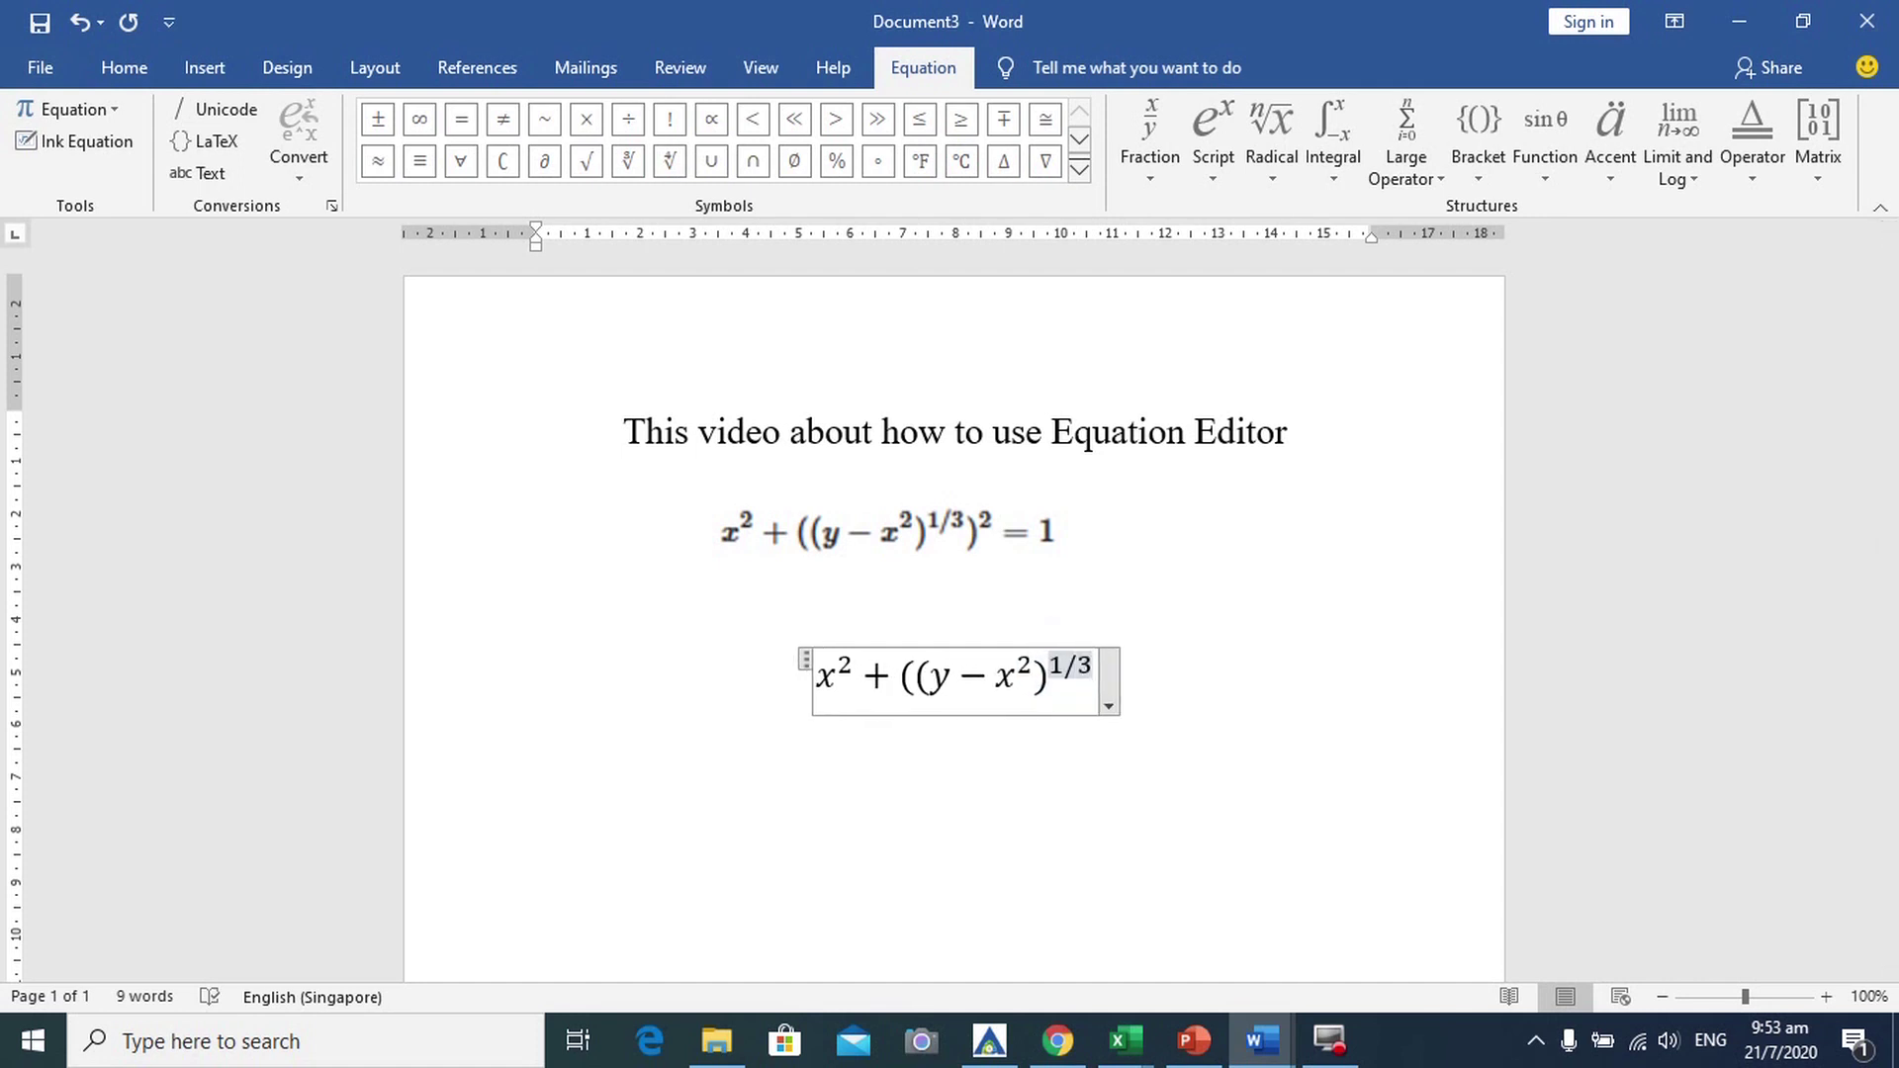
{"action": "key", "text": "Right"}
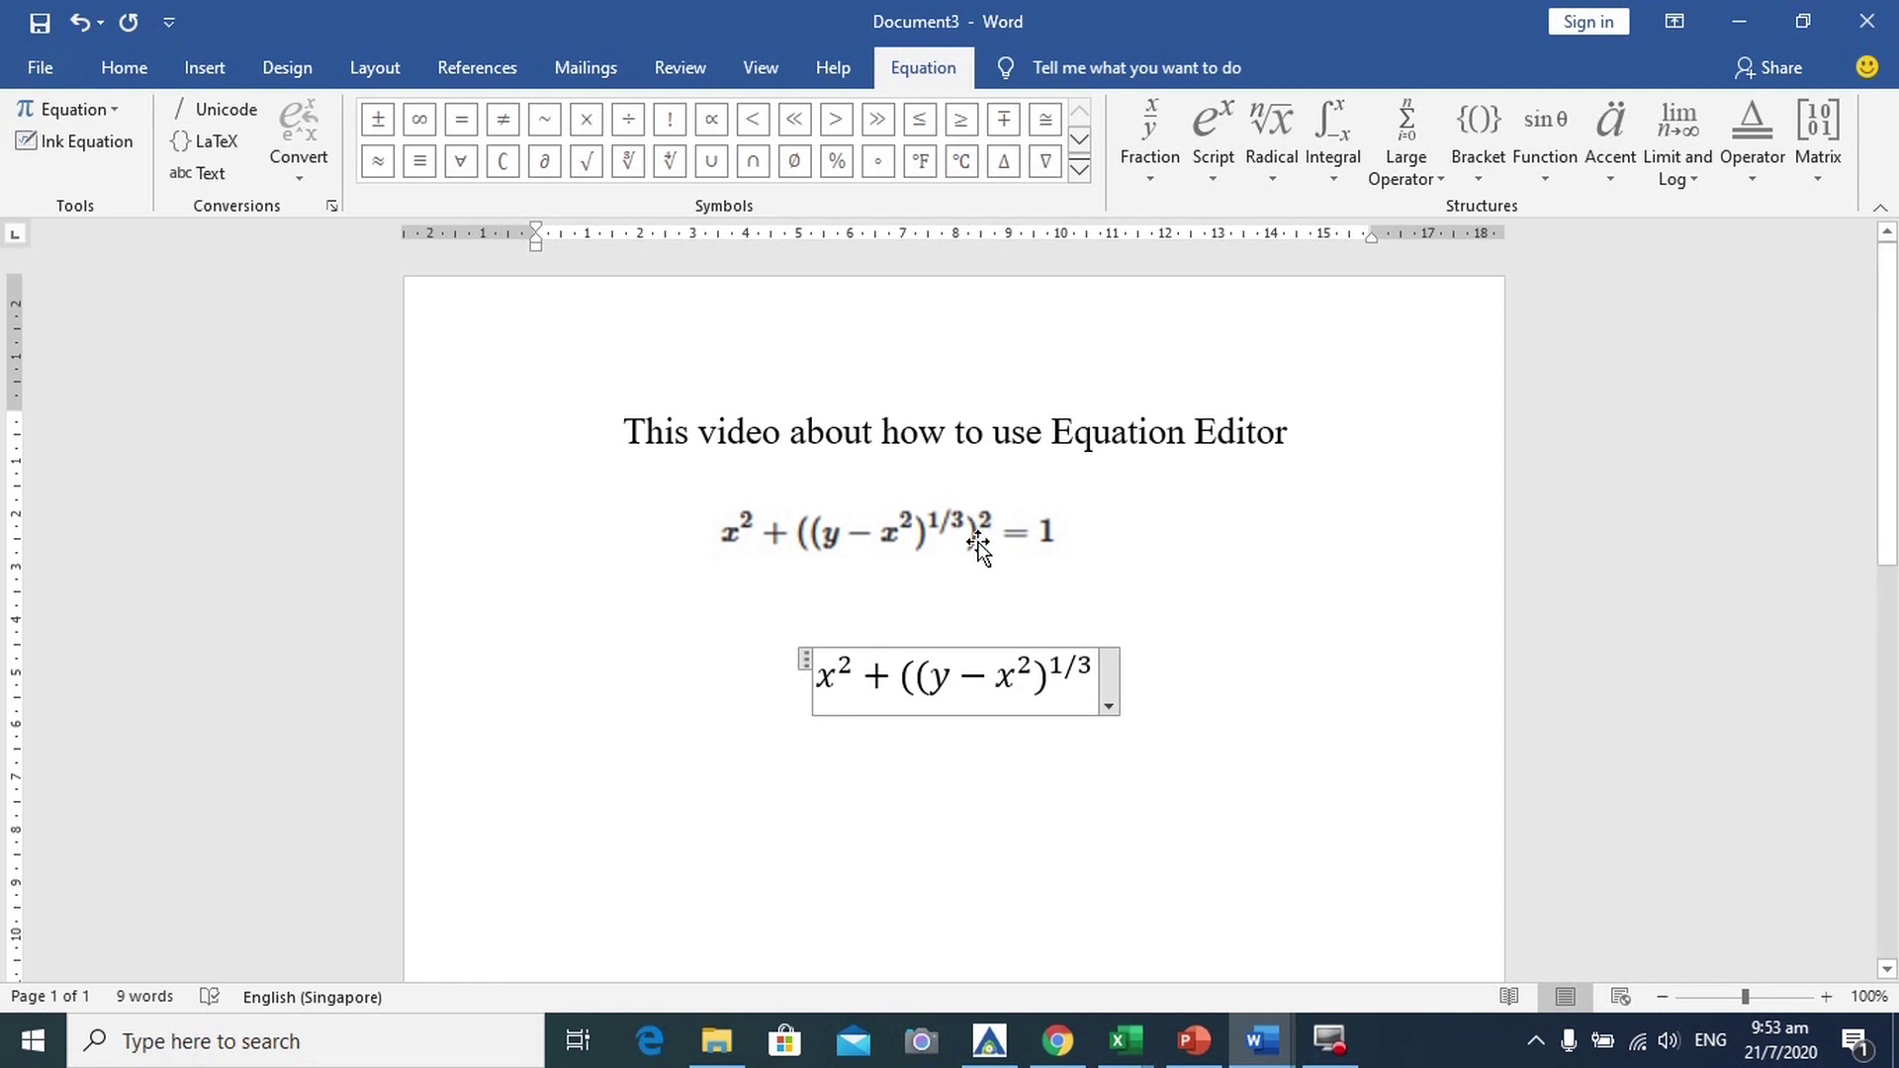
- Add the outer closing parenthesis squared and type = 1, finishing x² + ((y − x²)^(1/3))² = 1
{"action": "left_click", "coordinate": [1212, 138]}
{"action": "left_click", "coordinate": [1245, 284]}
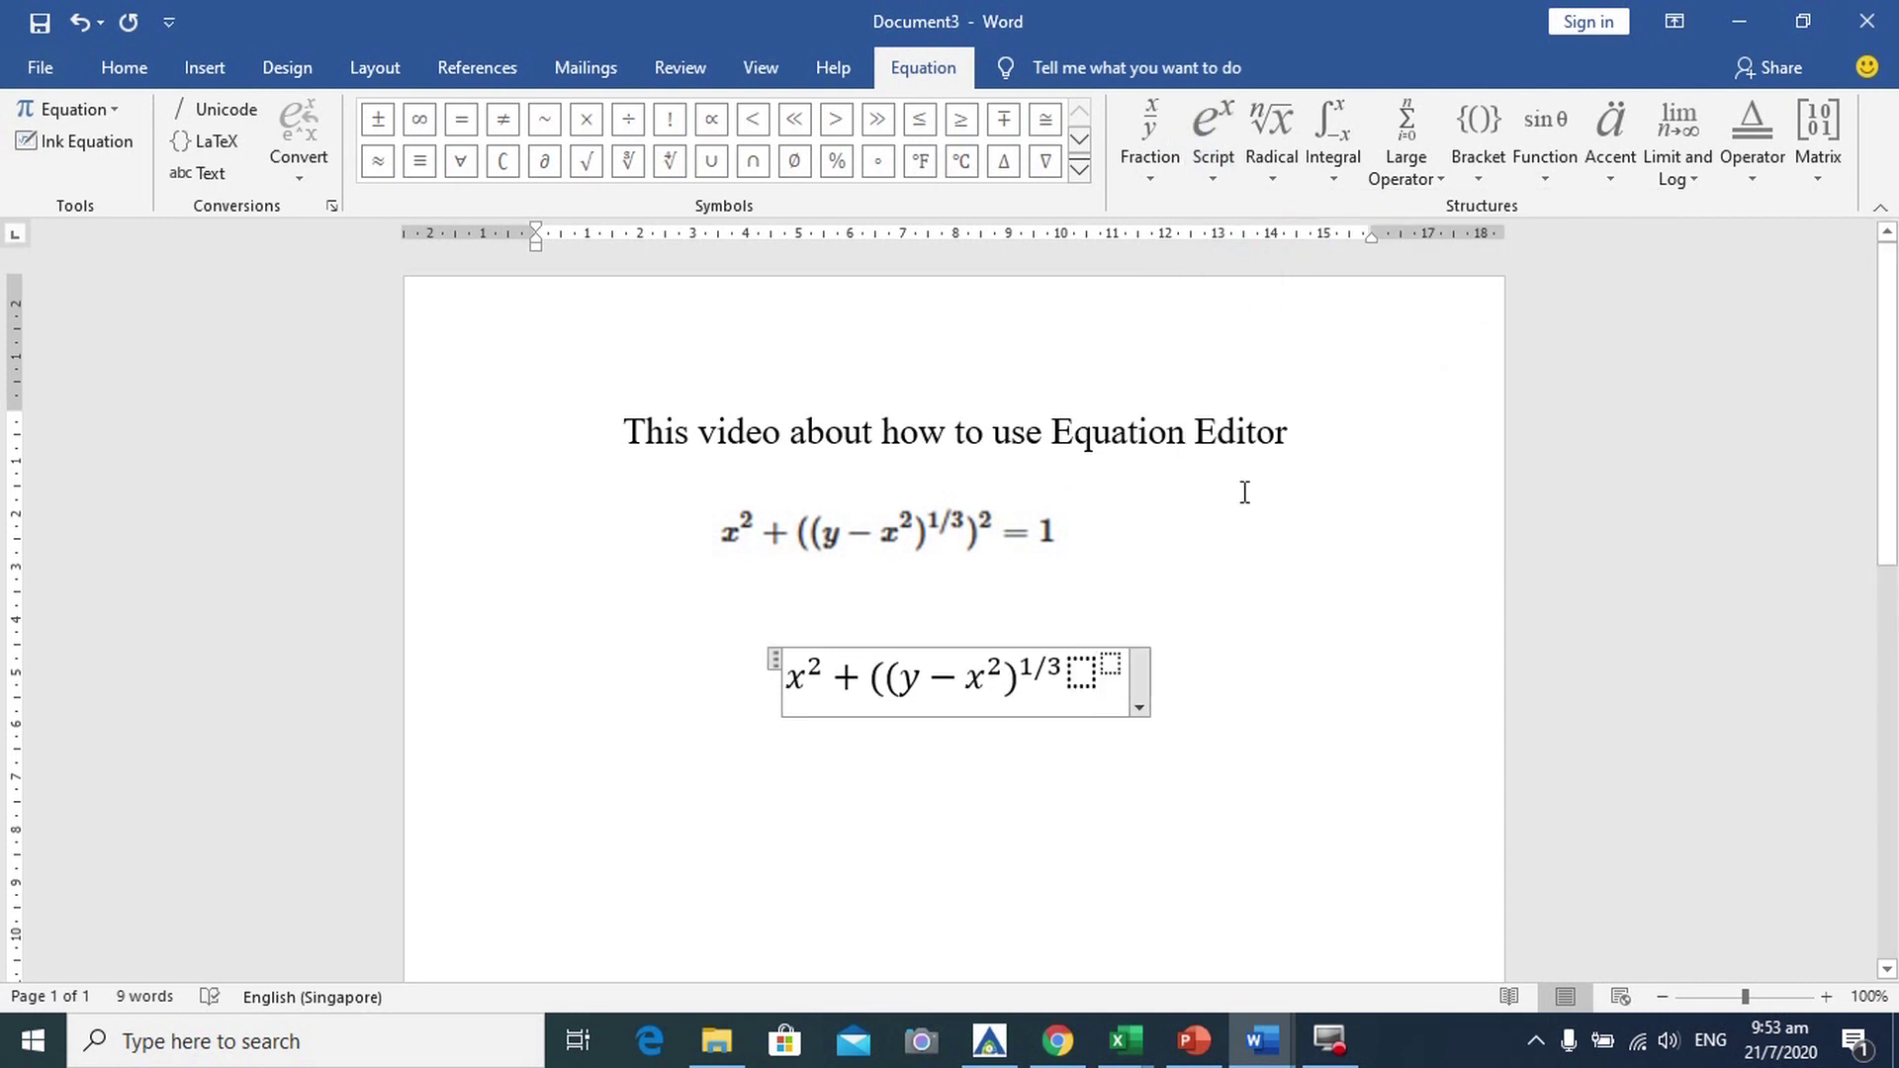
{"action": "left_click", "coordinate": [1081, 670]}
{"action": "type", "text": ")"}
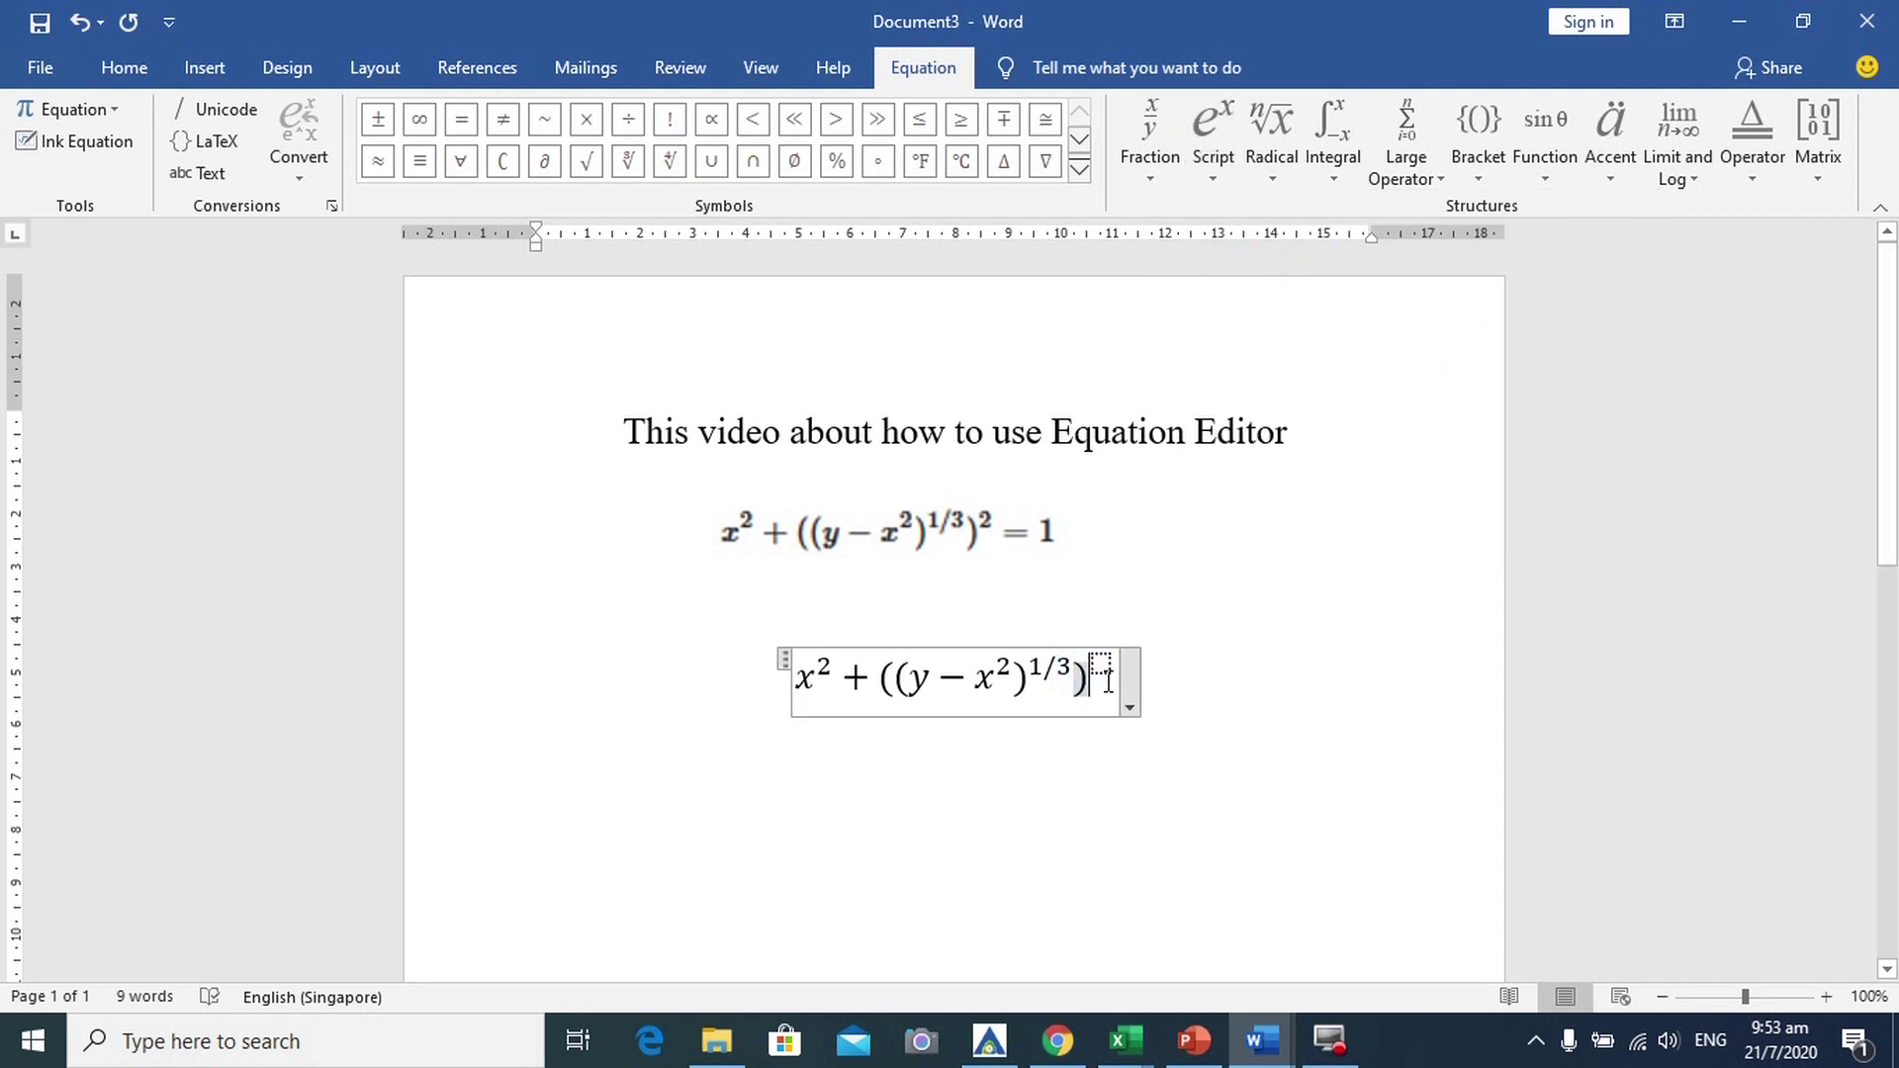
{"action": "left_click", "coordinate": [1104, 658]}
{"action": "type", "text": "2"}
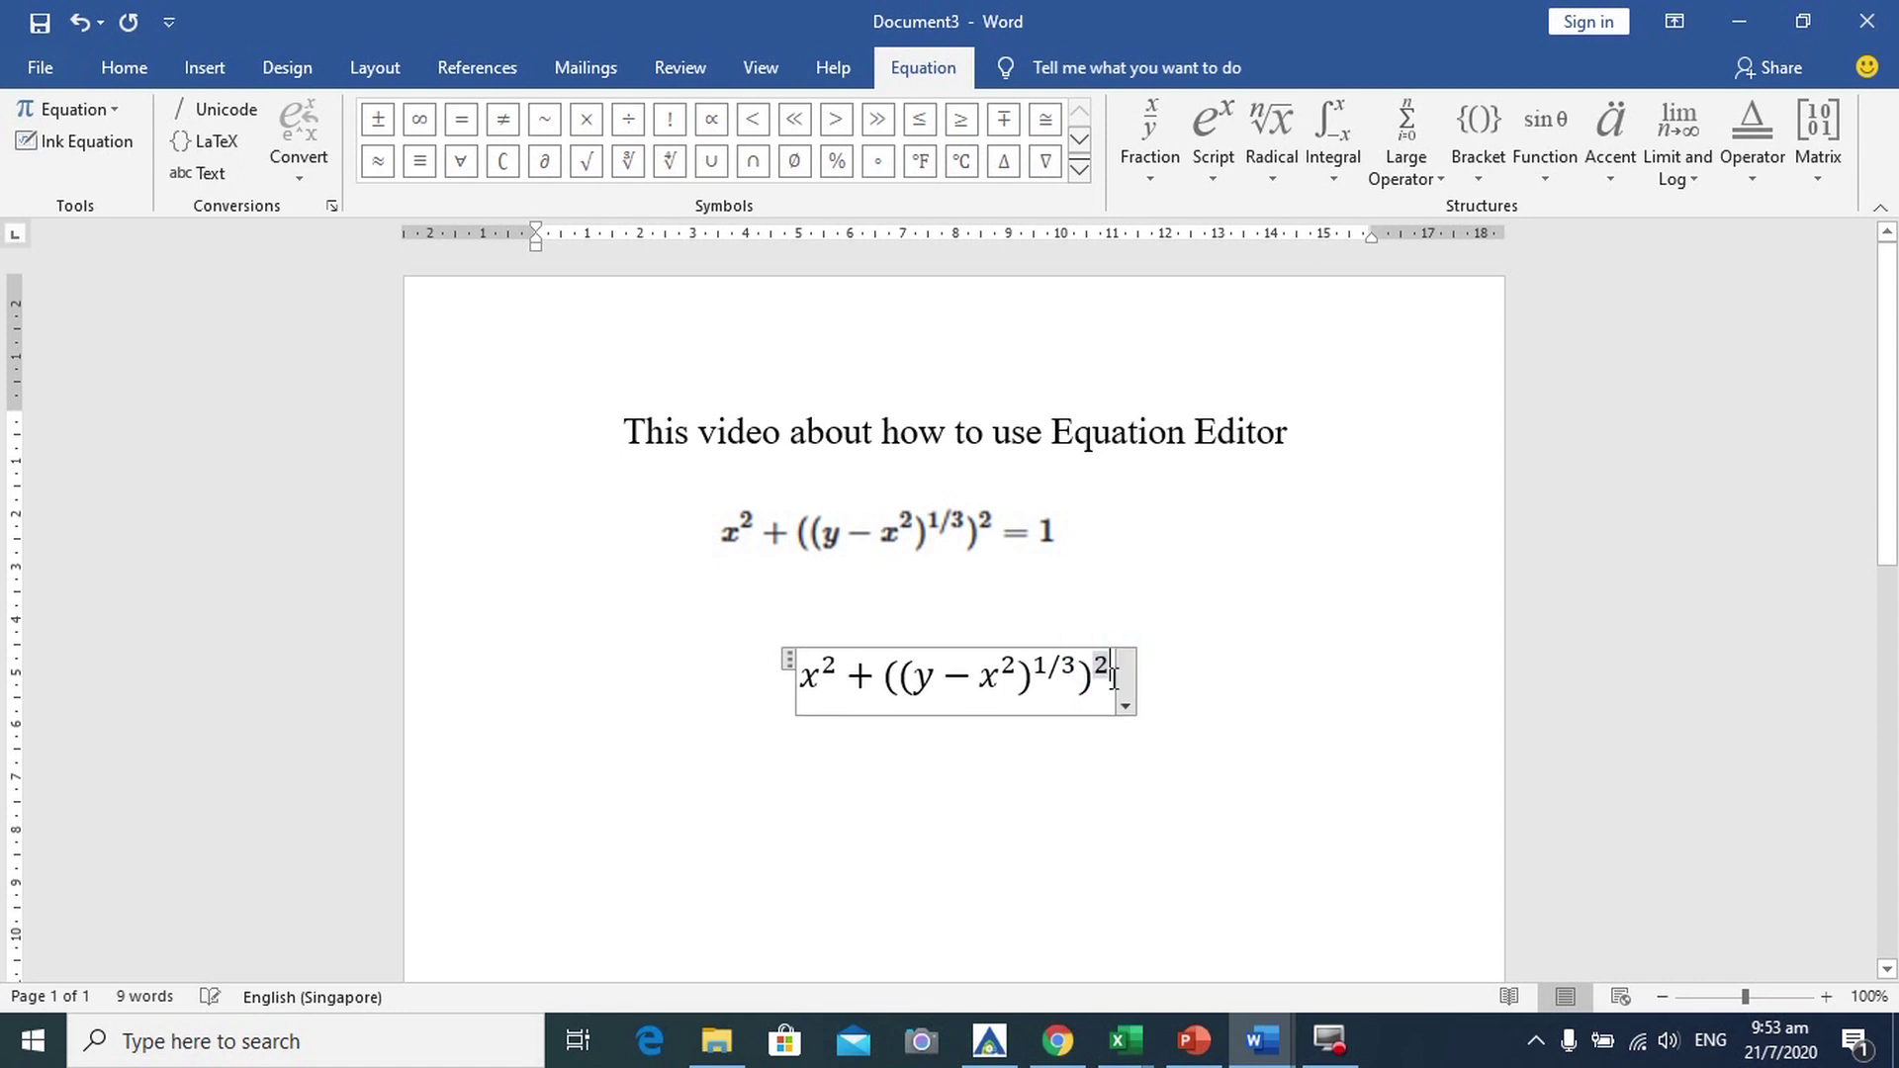
{"action": "key", "text": "Right"}
{"action": "type", "text": "= 1"}
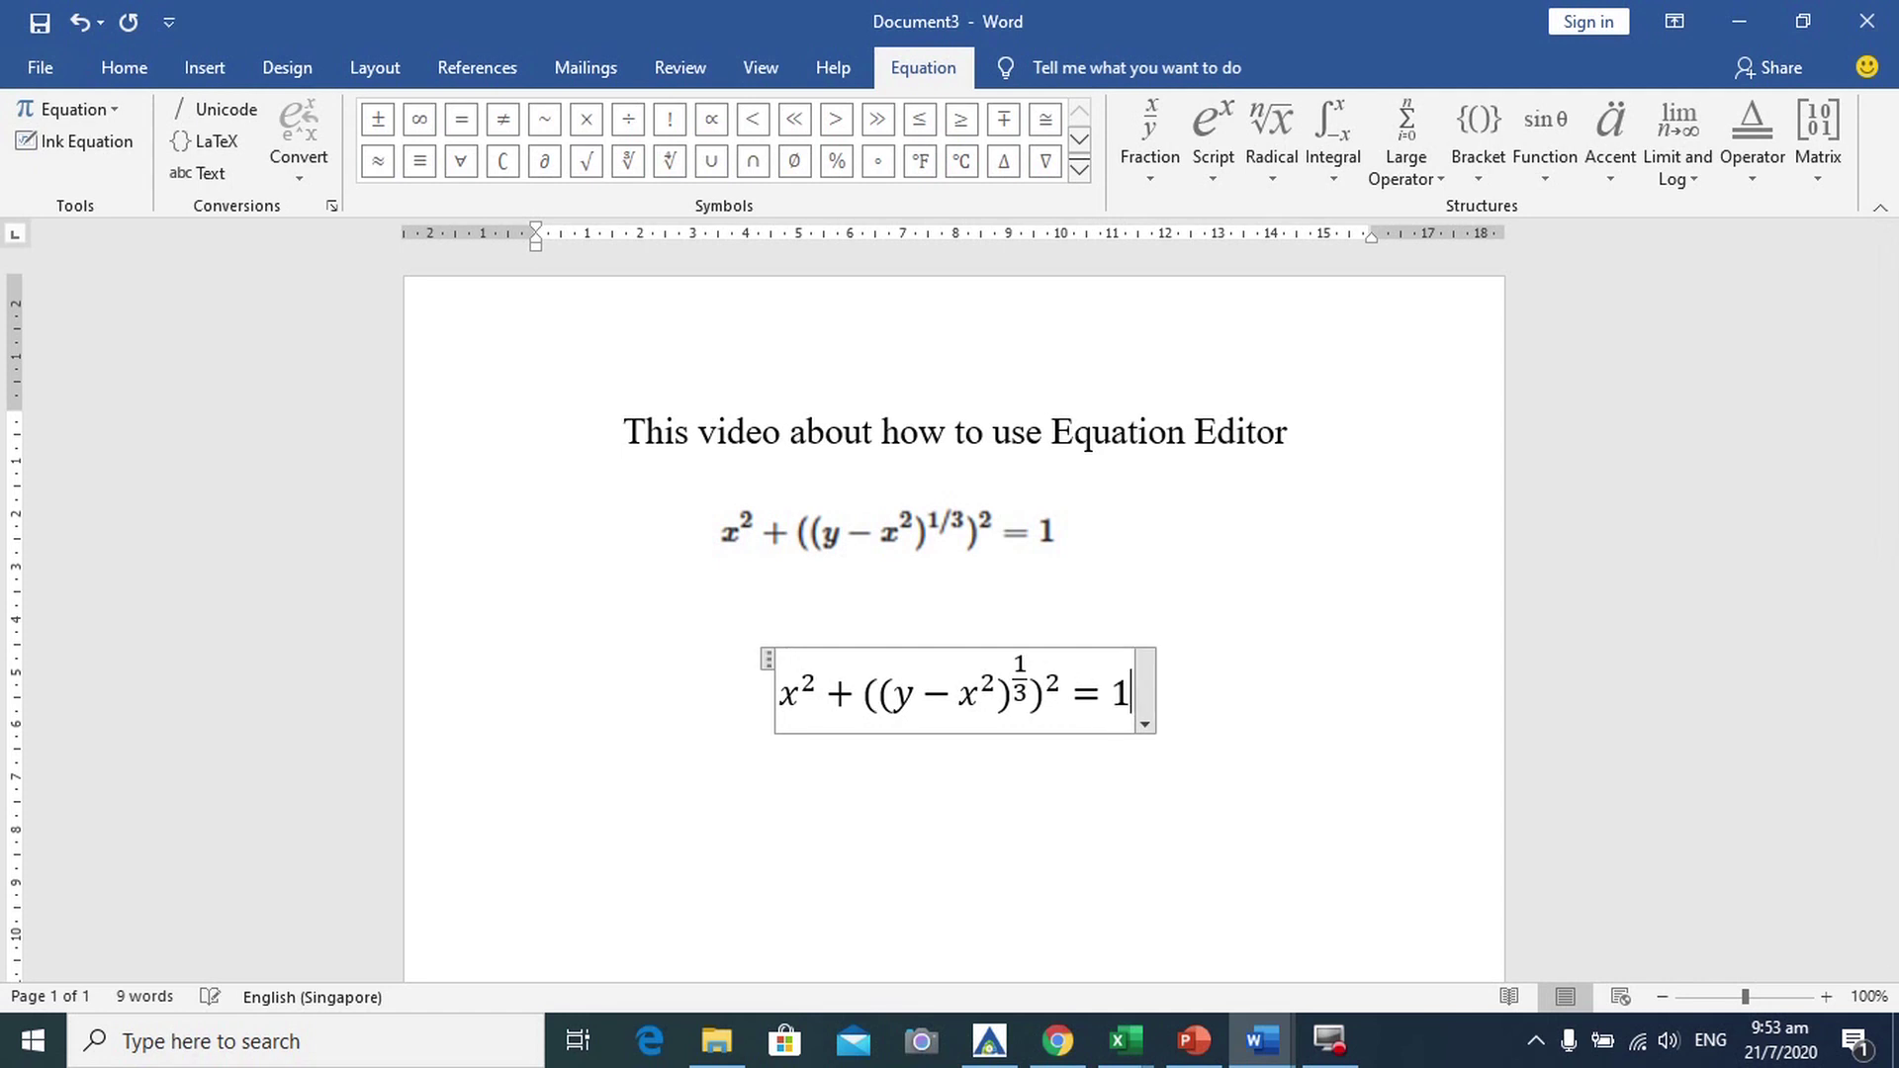
{"action": "left_click", "coordinate": [1251, 699]}
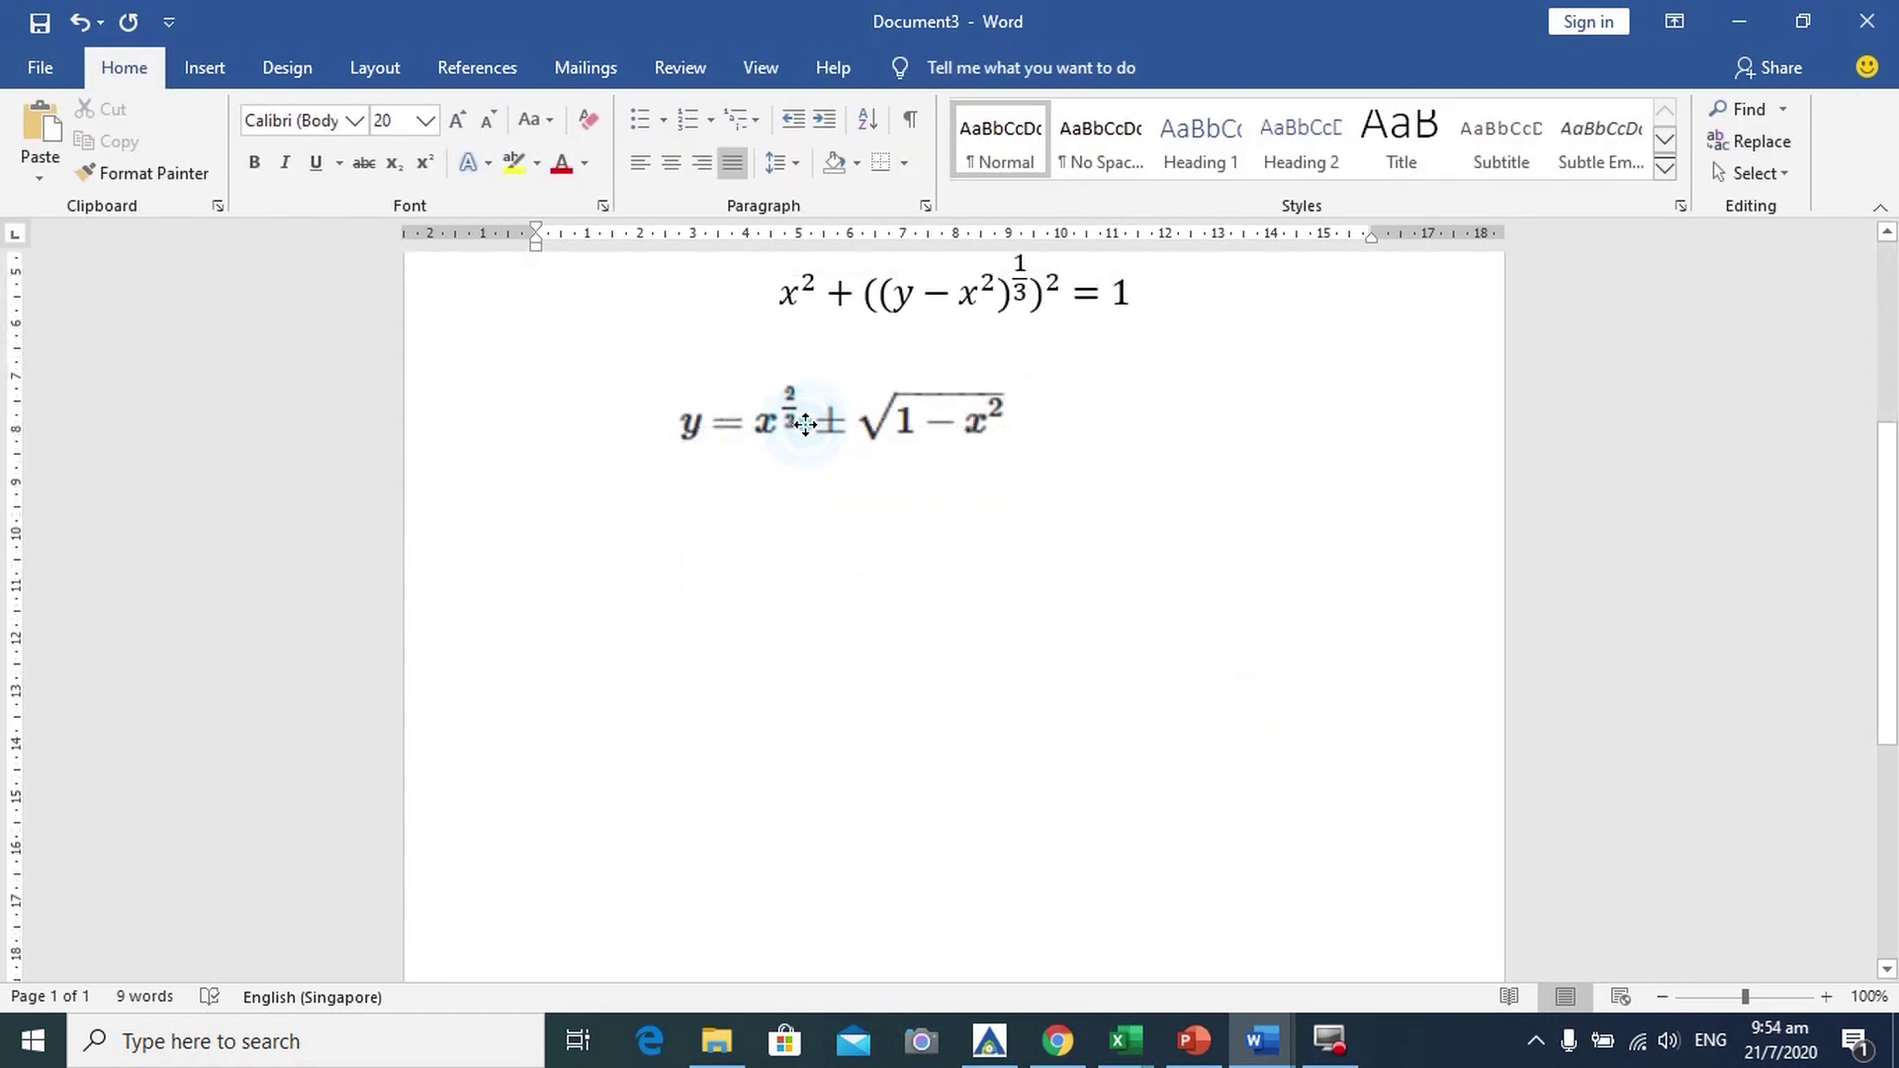
- Insert a new equation below the second reference picture and type y =
{"action": "left_click", "coordinate": [805, 426]}
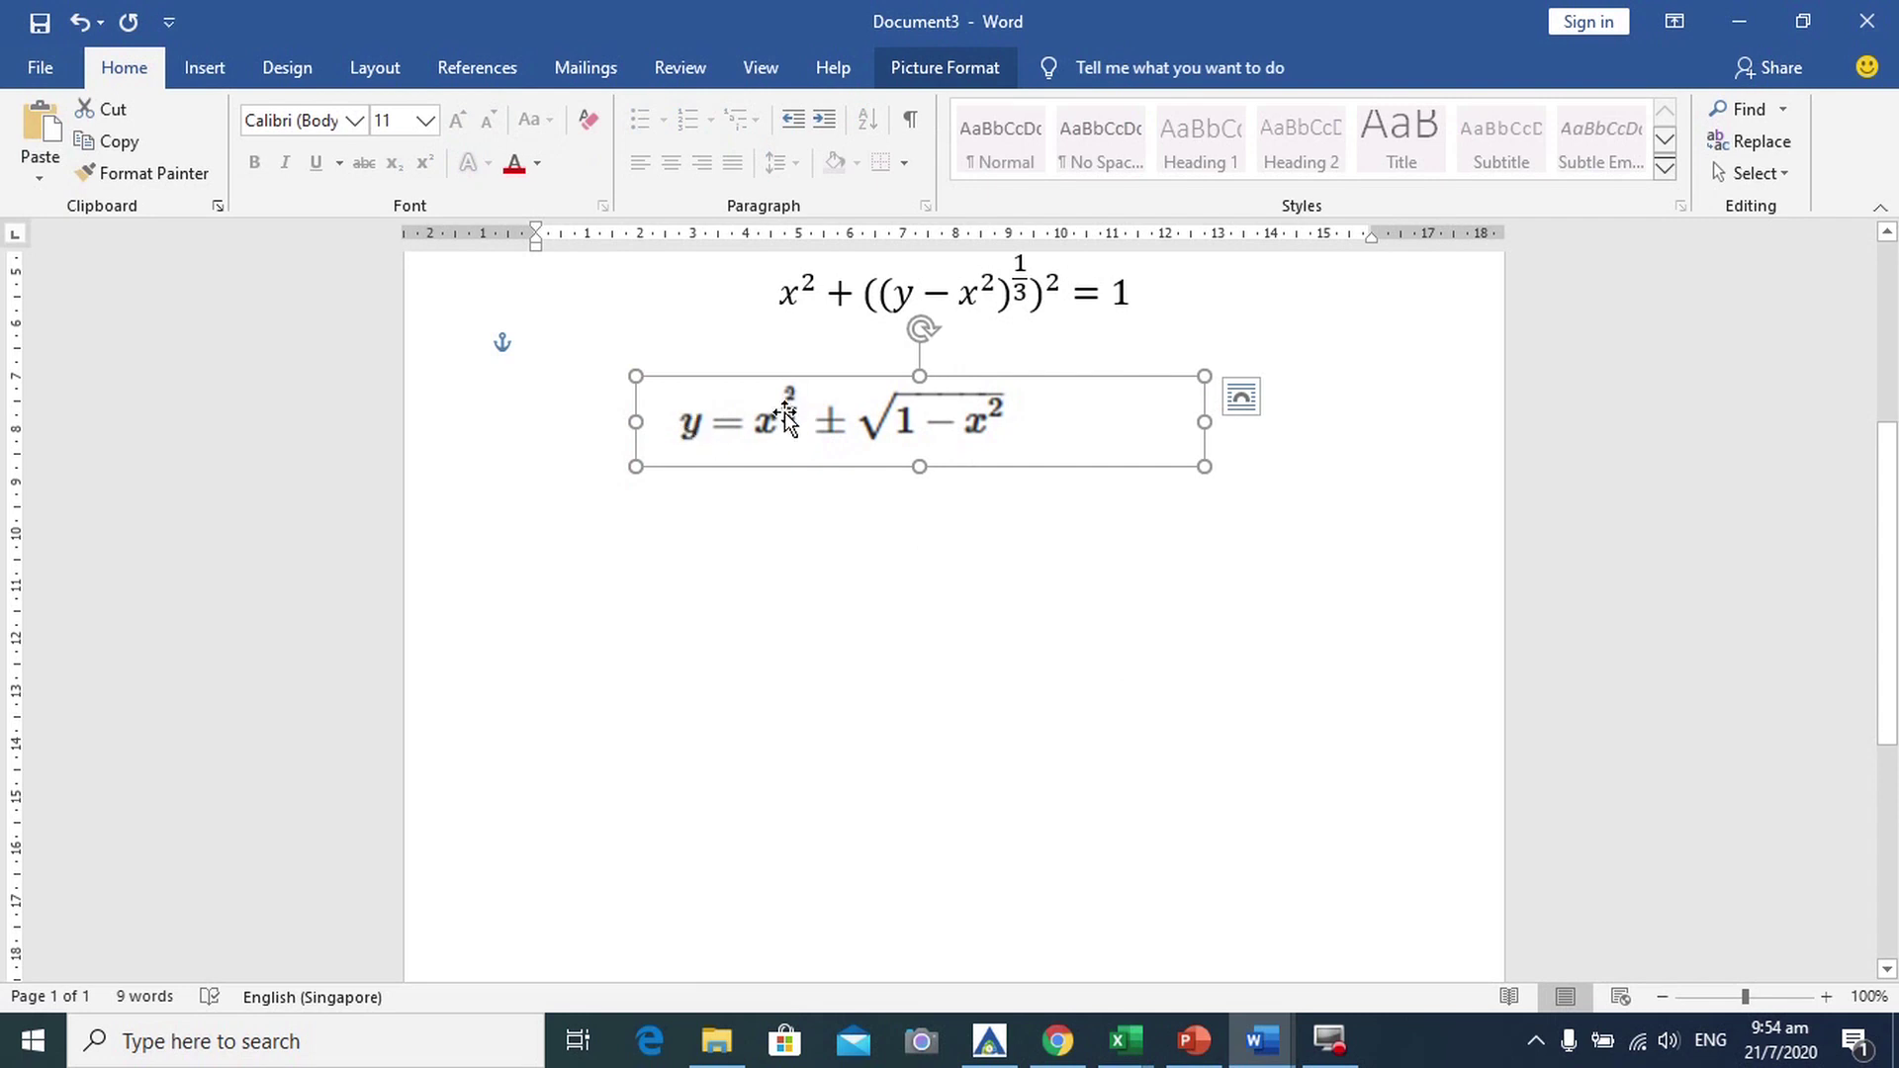
{"action": "left_click", "coordinate": [889, 552]}
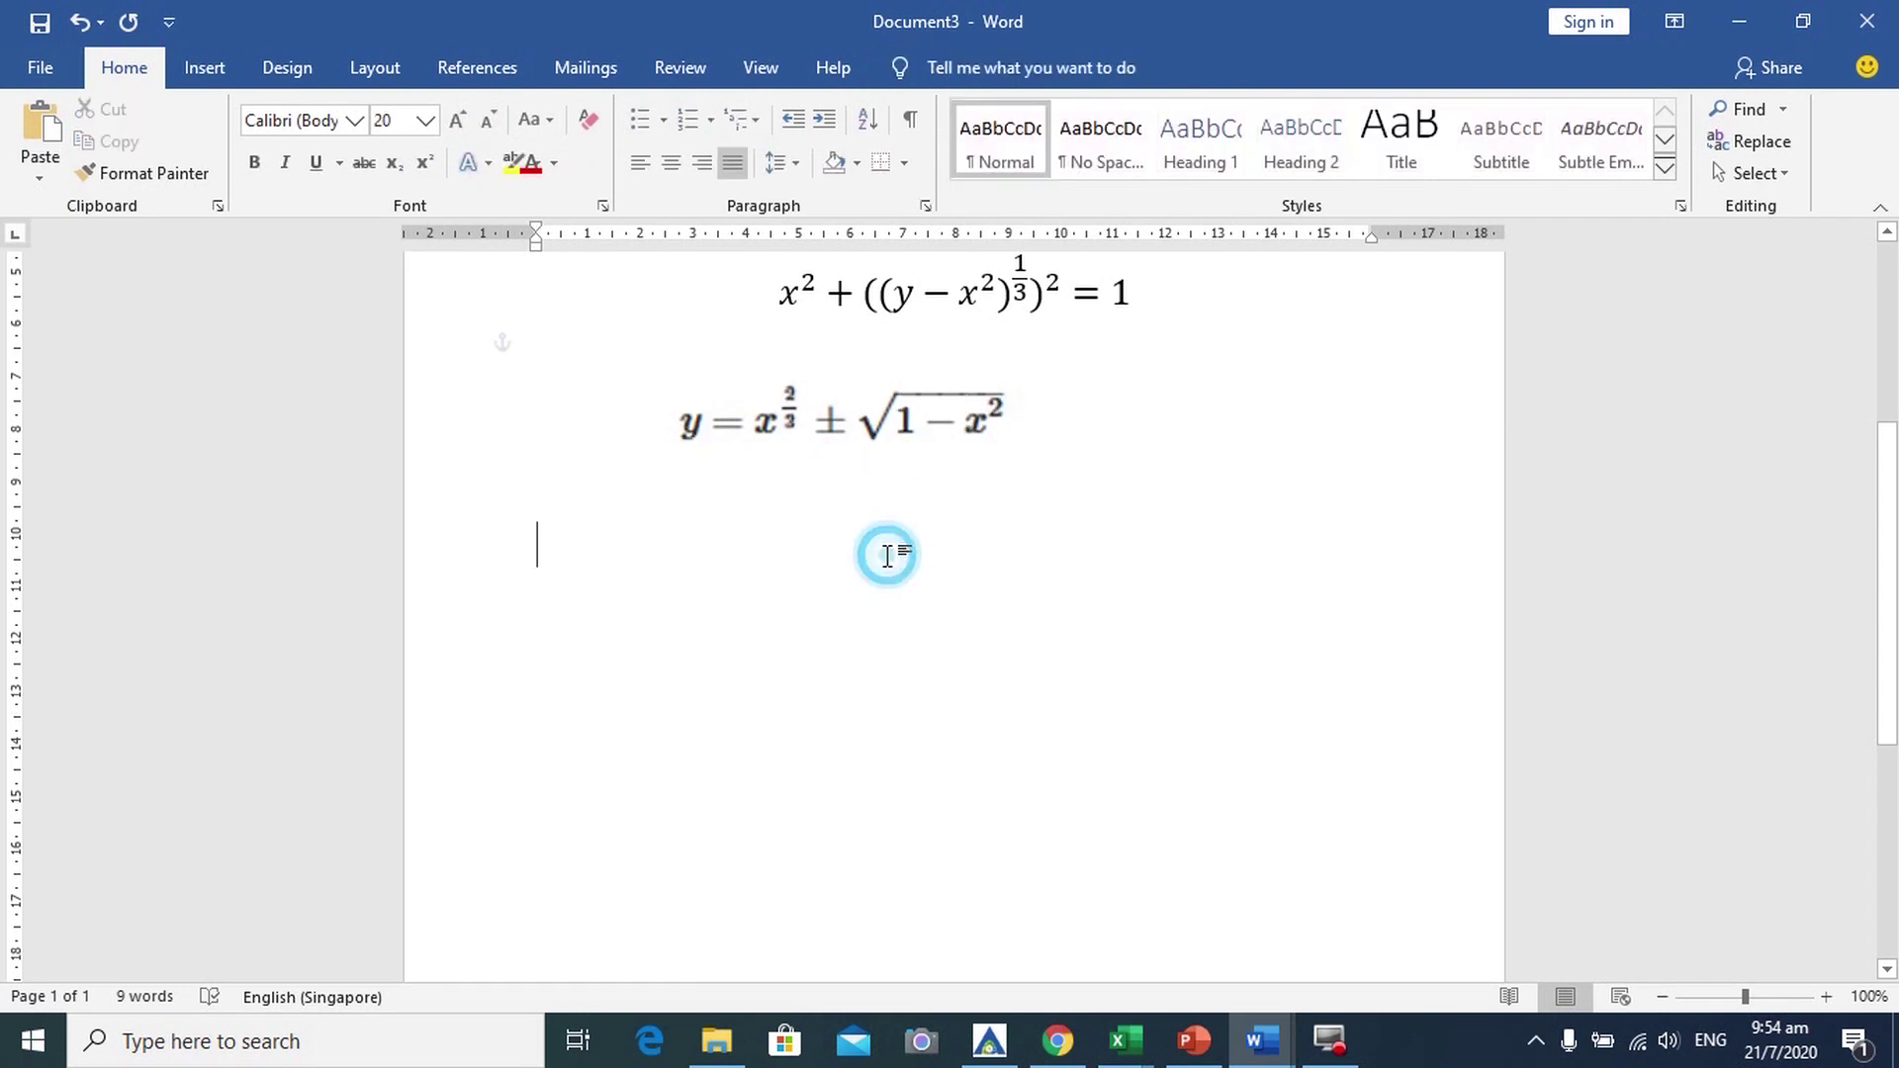
{"action": "left_click", "coordinate": [204, 68]}
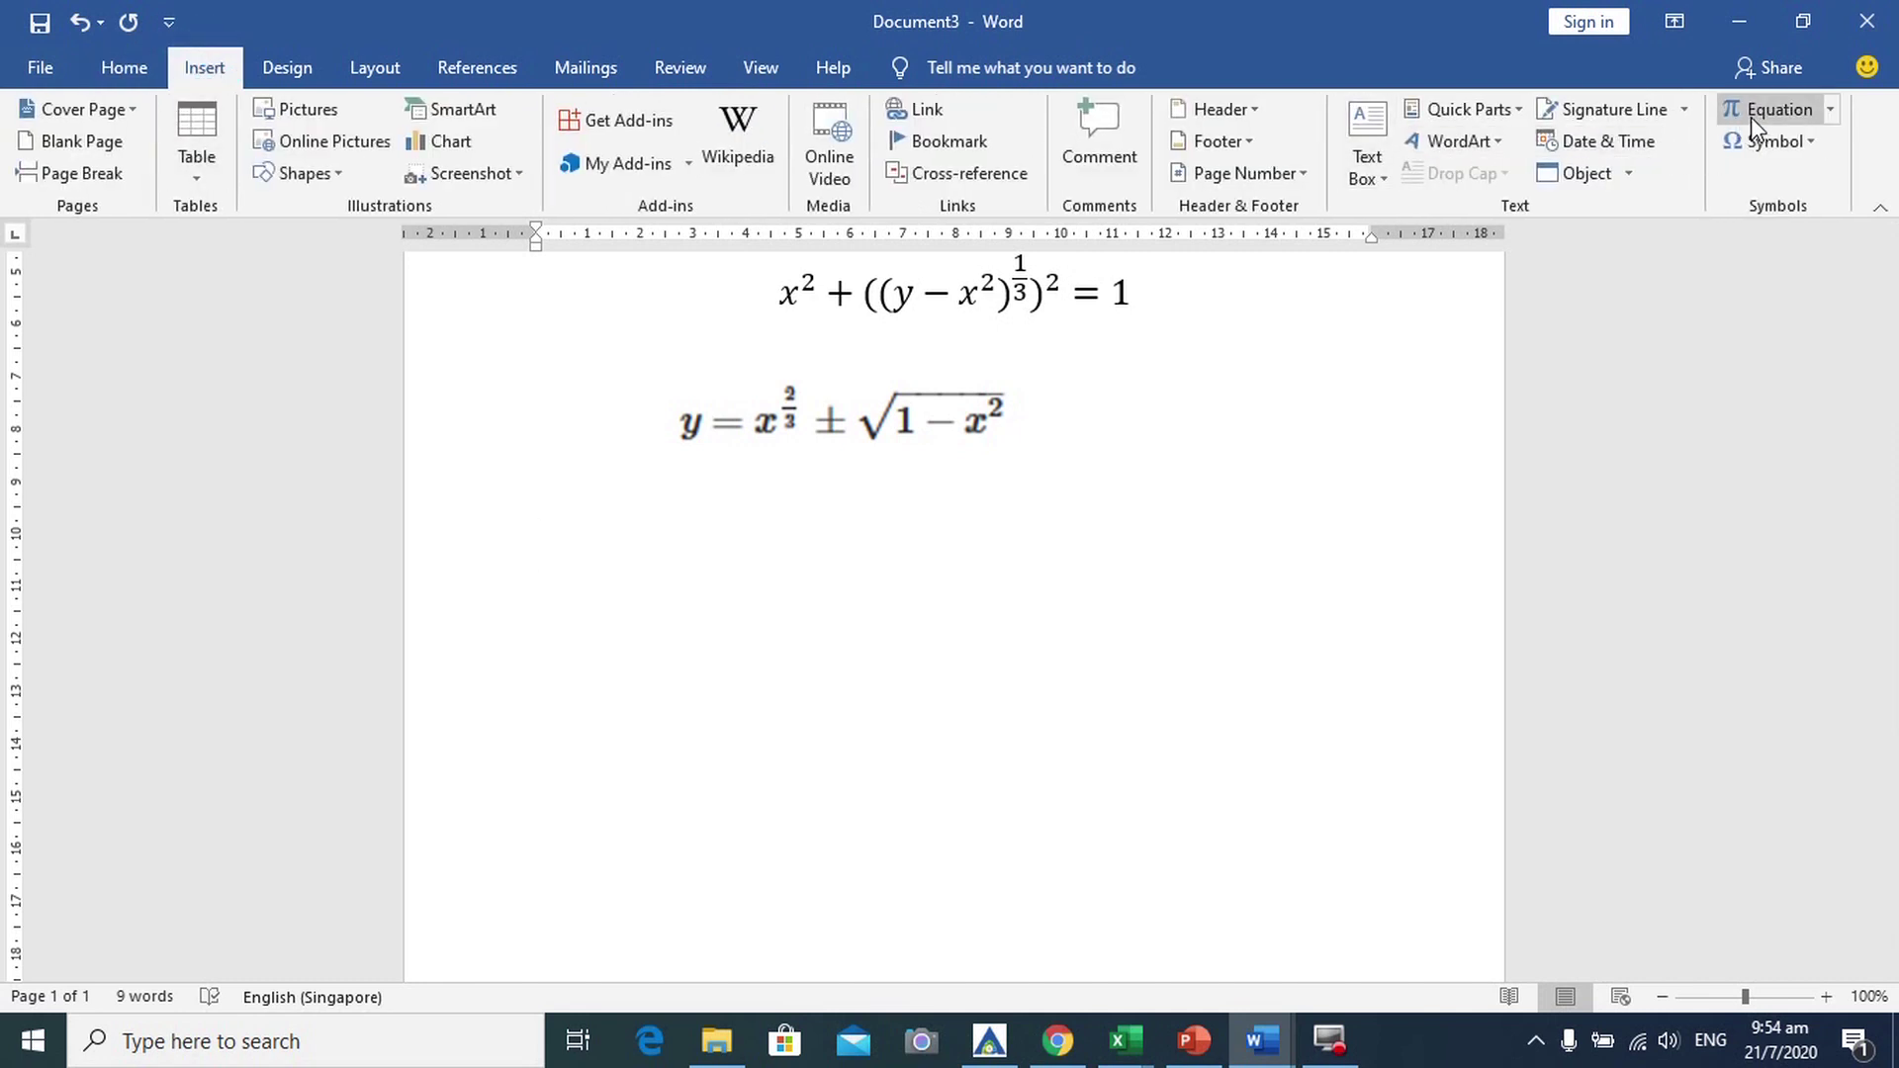
{"action": "left_click", "coordinate": [1830, 109]}
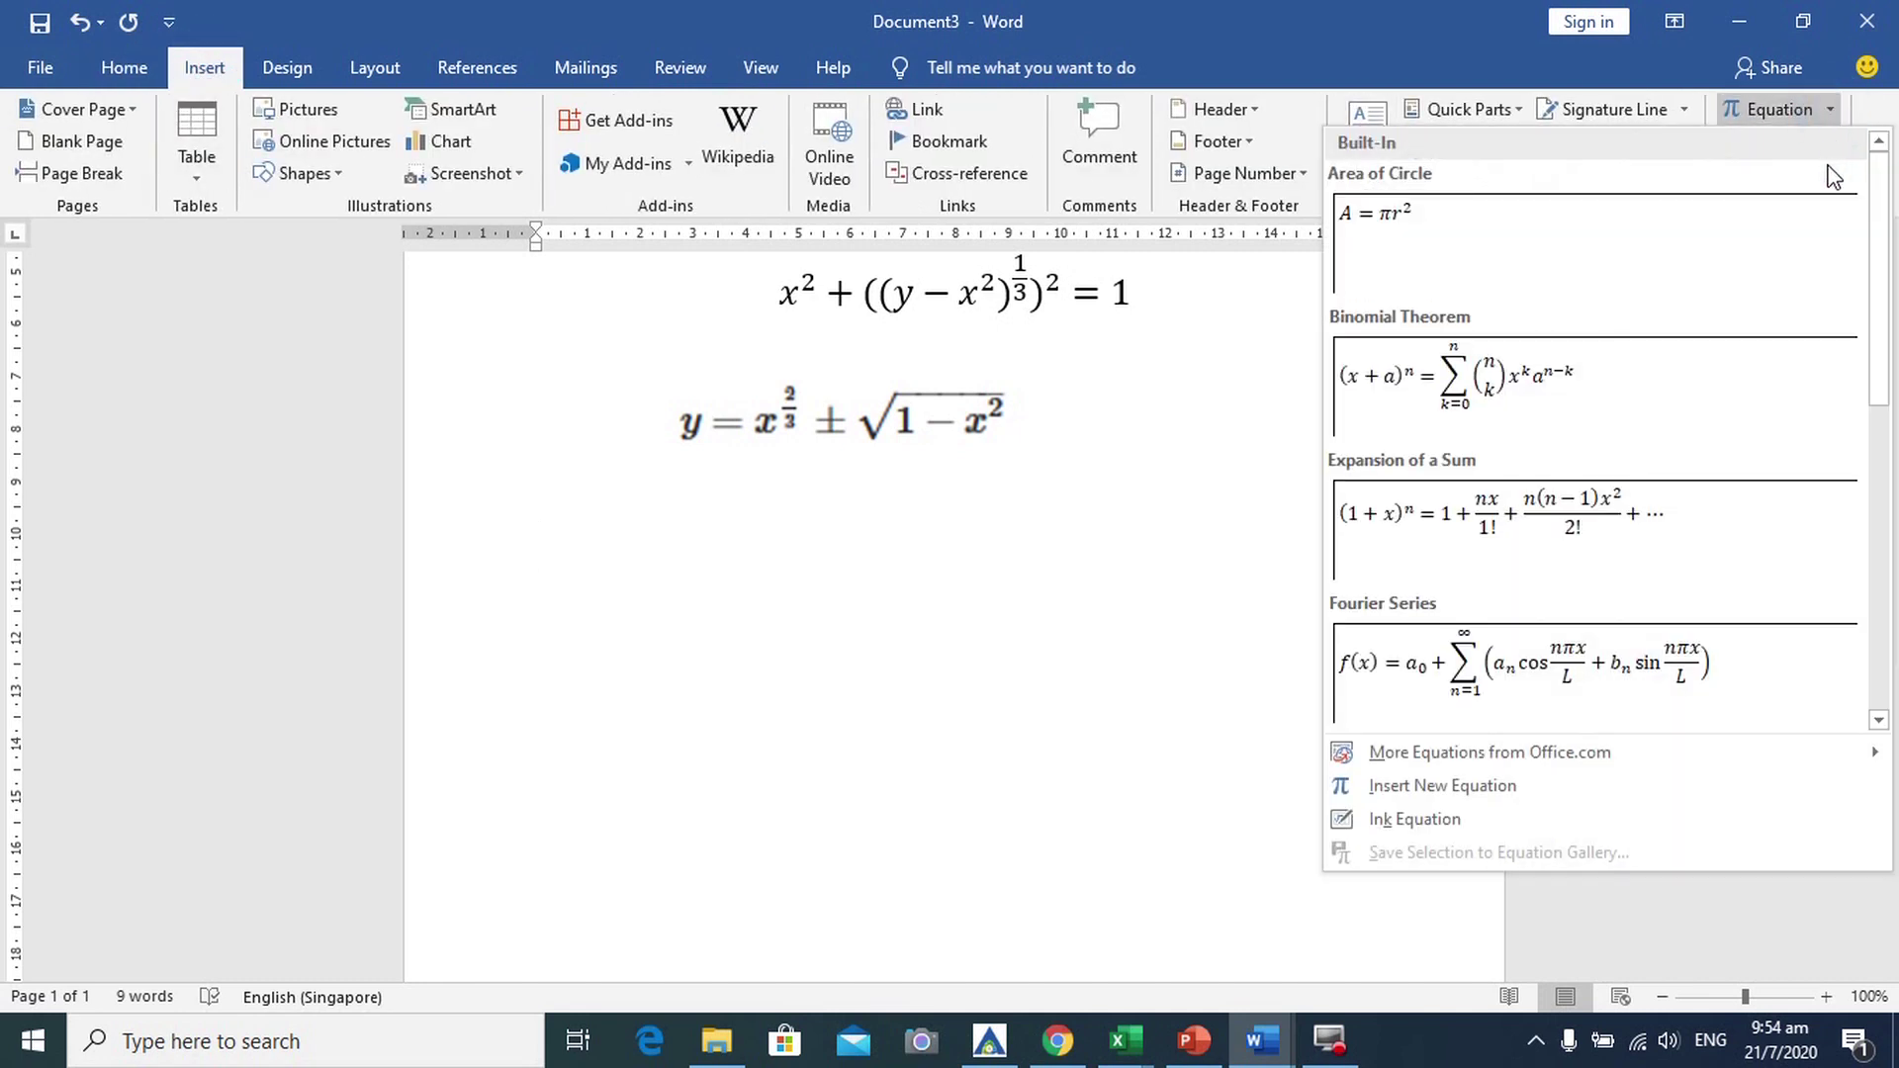
{"action": "left_click", "coordinate": [1435, 786]}
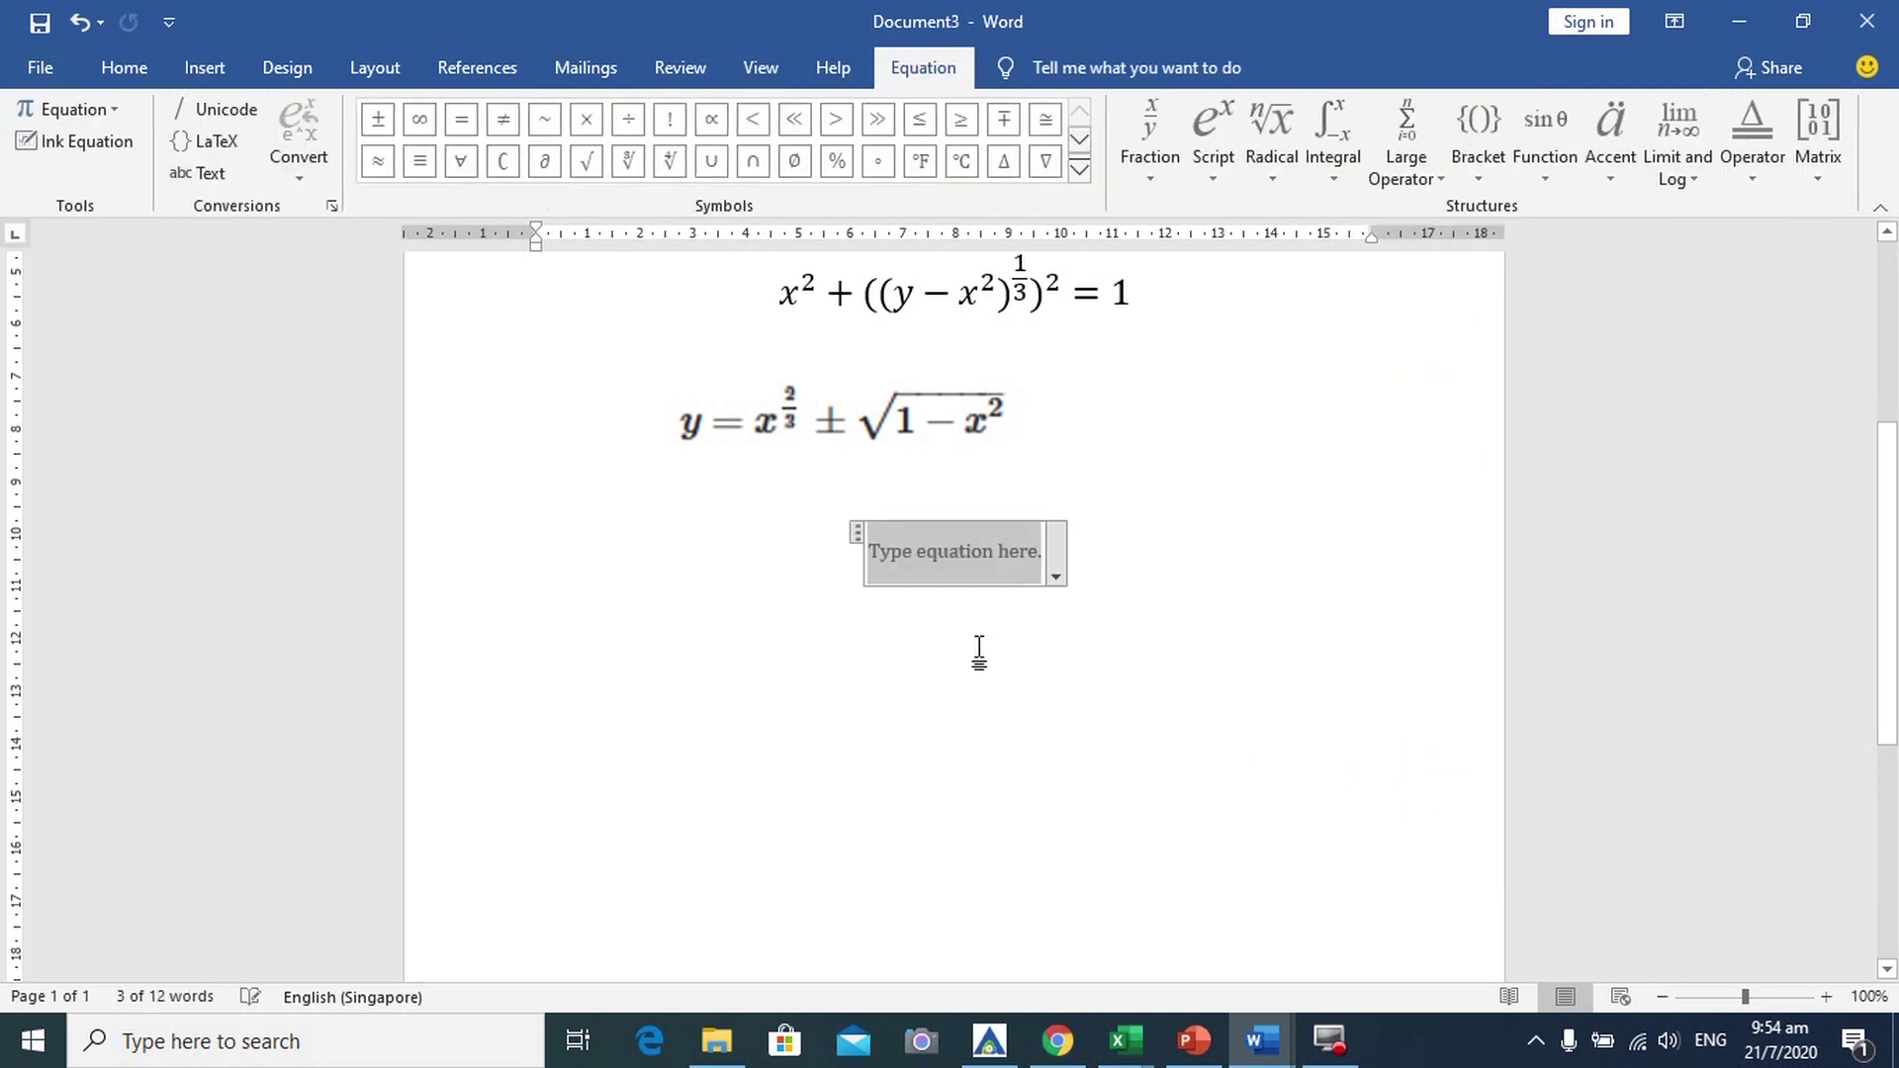
{"action": "type", "text": "y "}
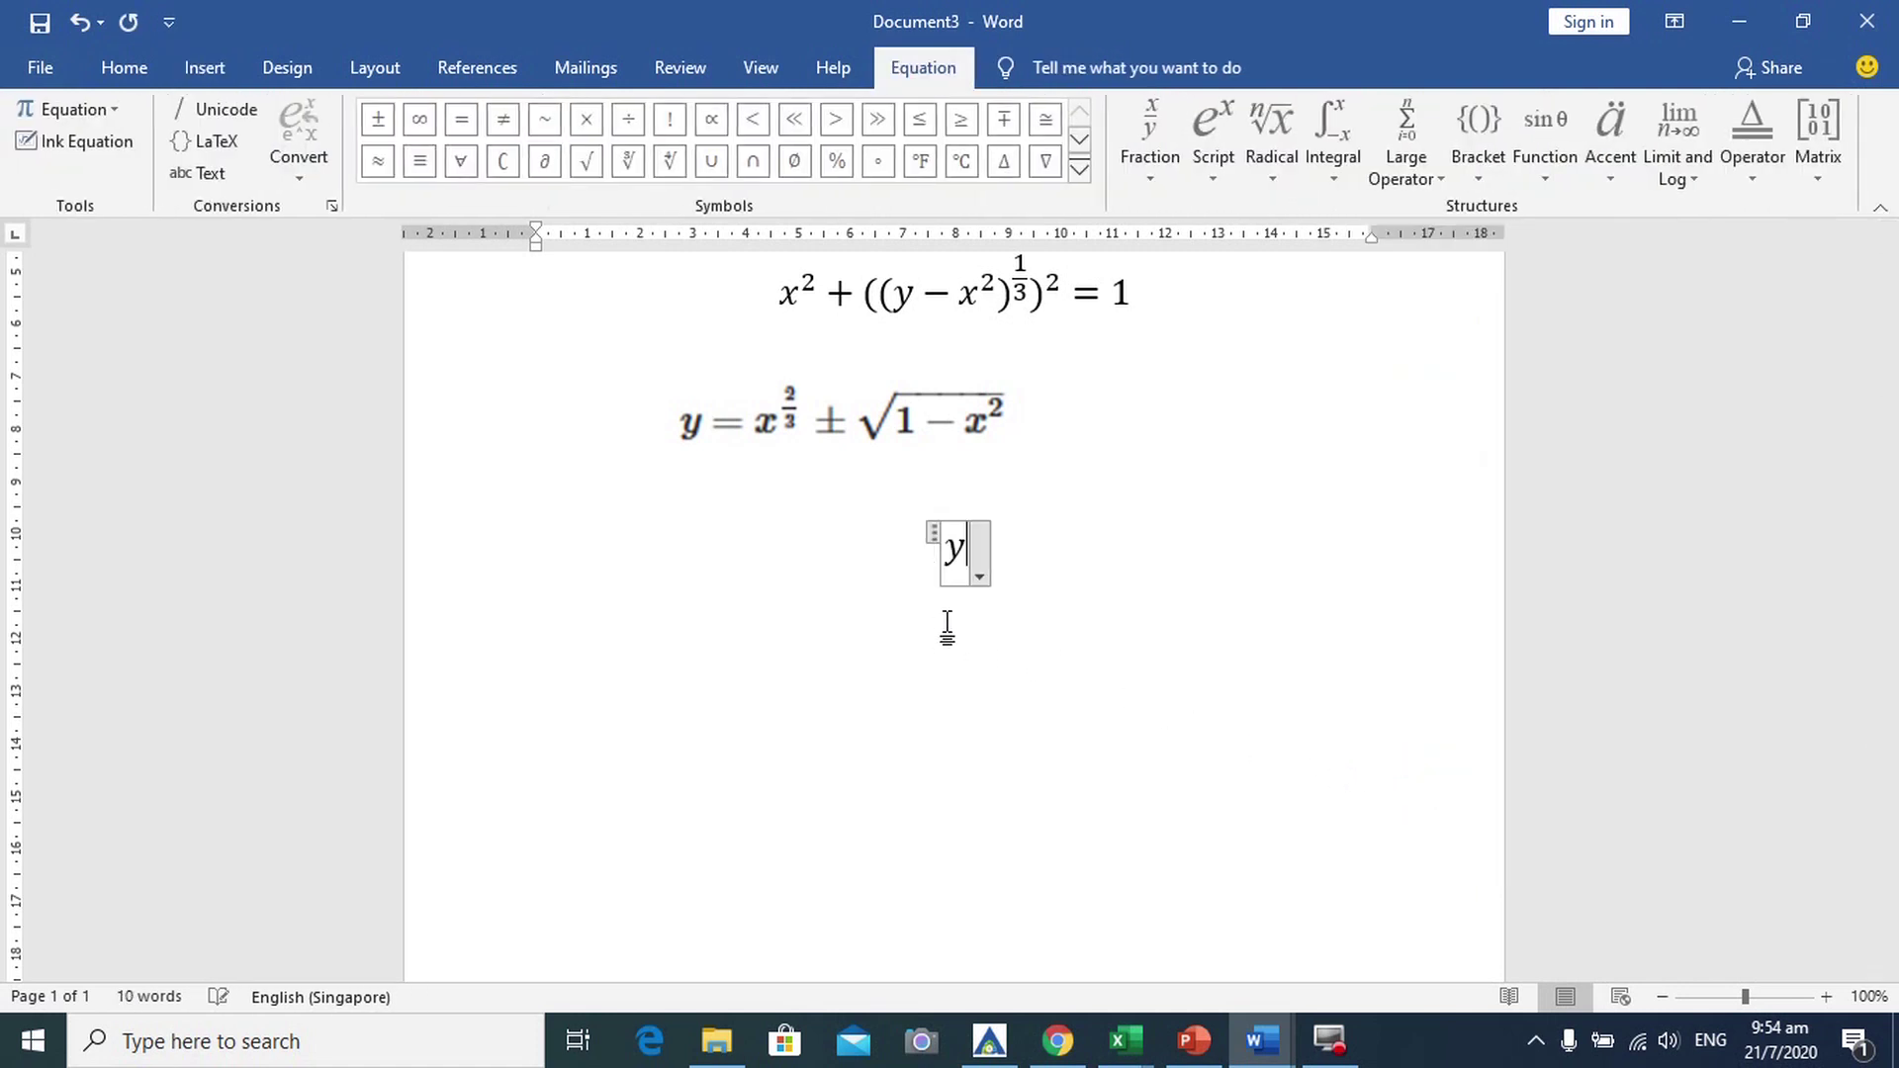
{"action": "type", "text": "="}
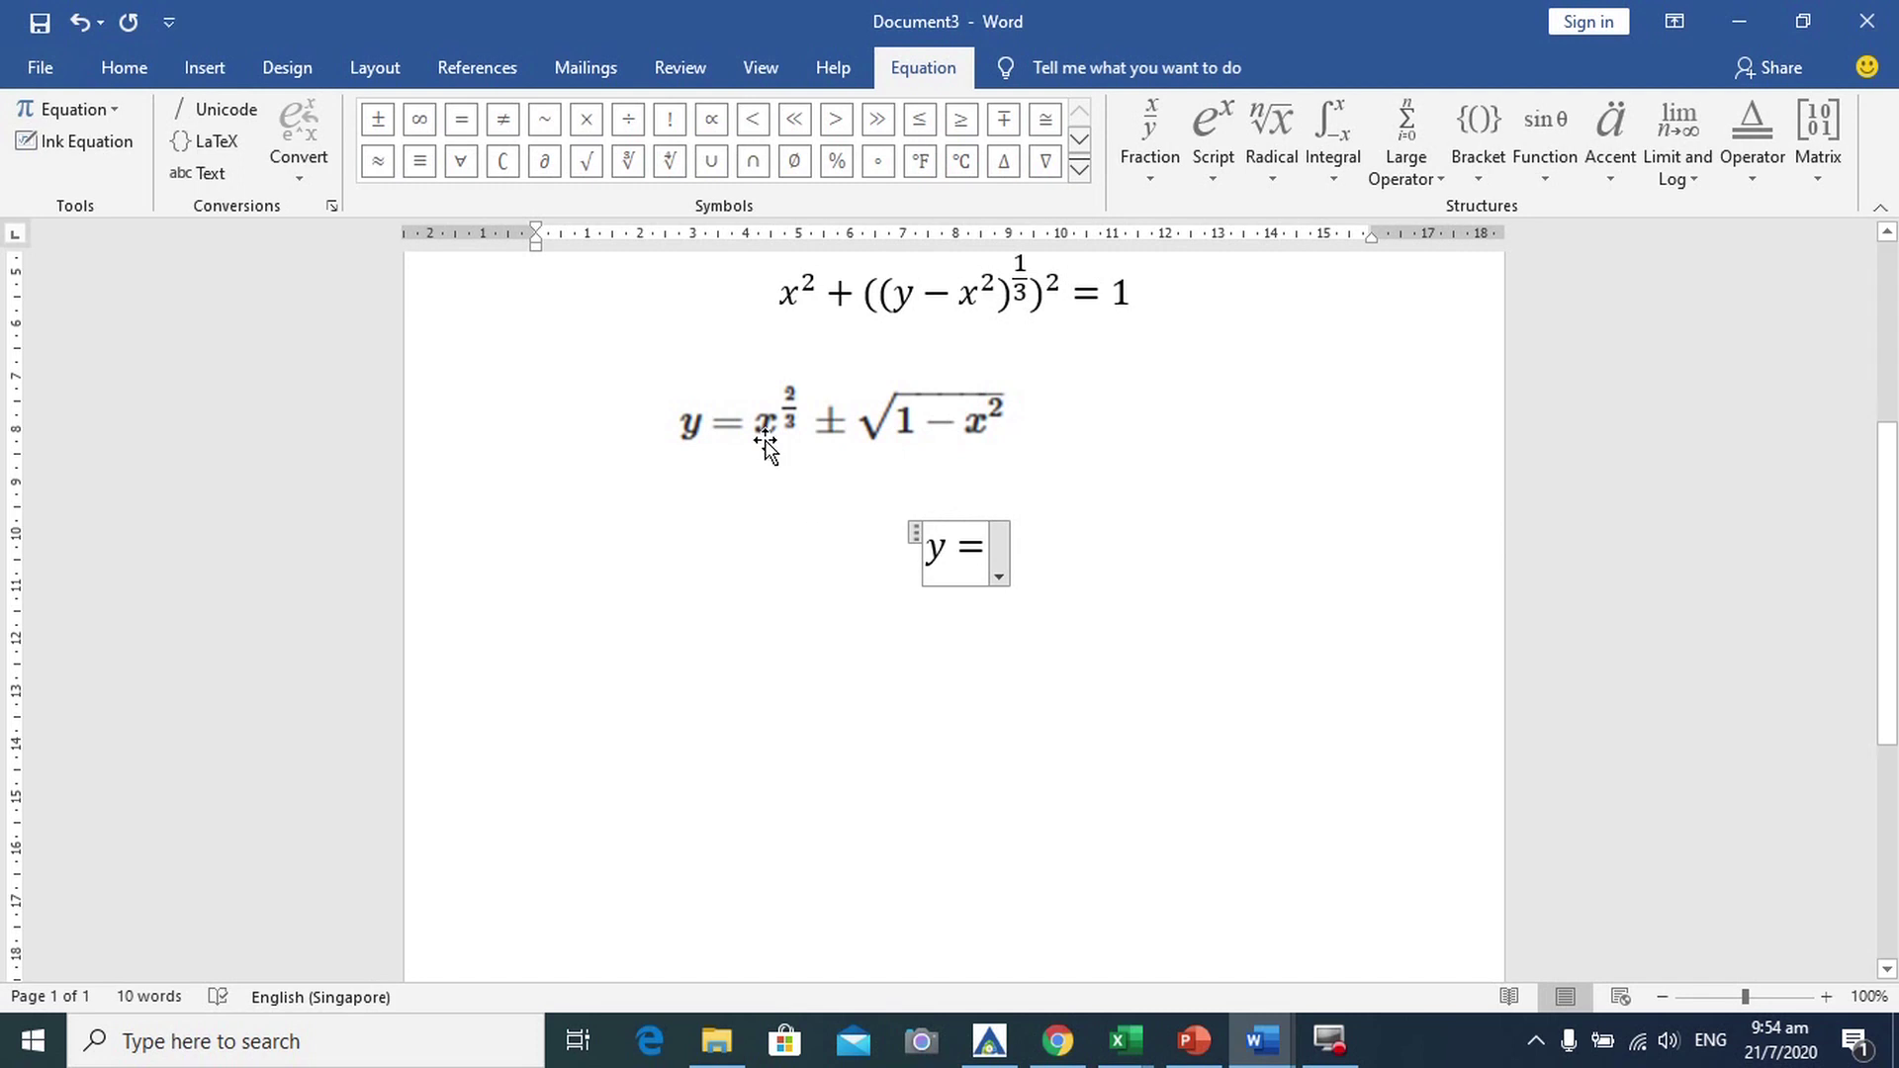
- Add x raised to a stacked 2/3 fraction, followed by a ± sign
{"action": "left_click", "coordinate": [1215, 121]}
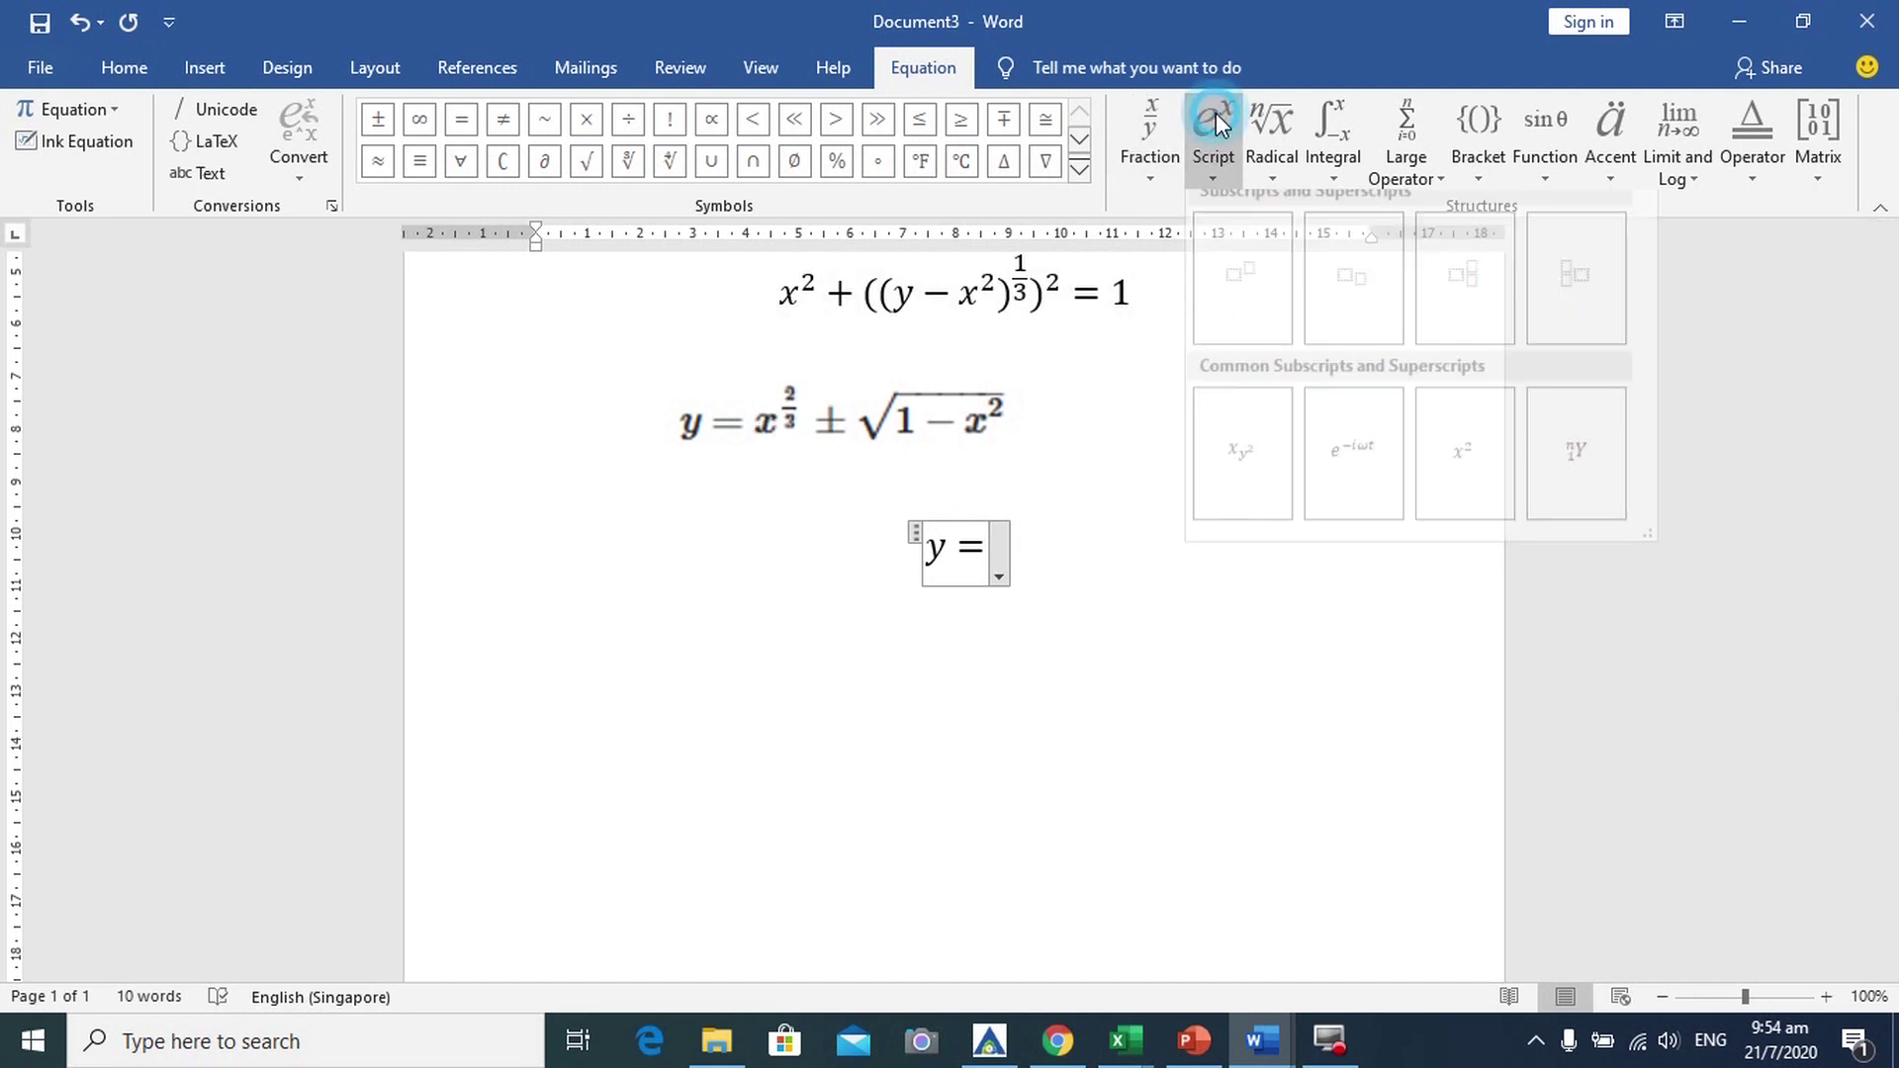
{"action": "left_click", "coordinate": [1242, 287]}
{"action": "left_click", "coordinate": [977, 547]}
{"action": "type", "text": "x"}
{"action": "left_click", "coordinate": [1000, 537]}
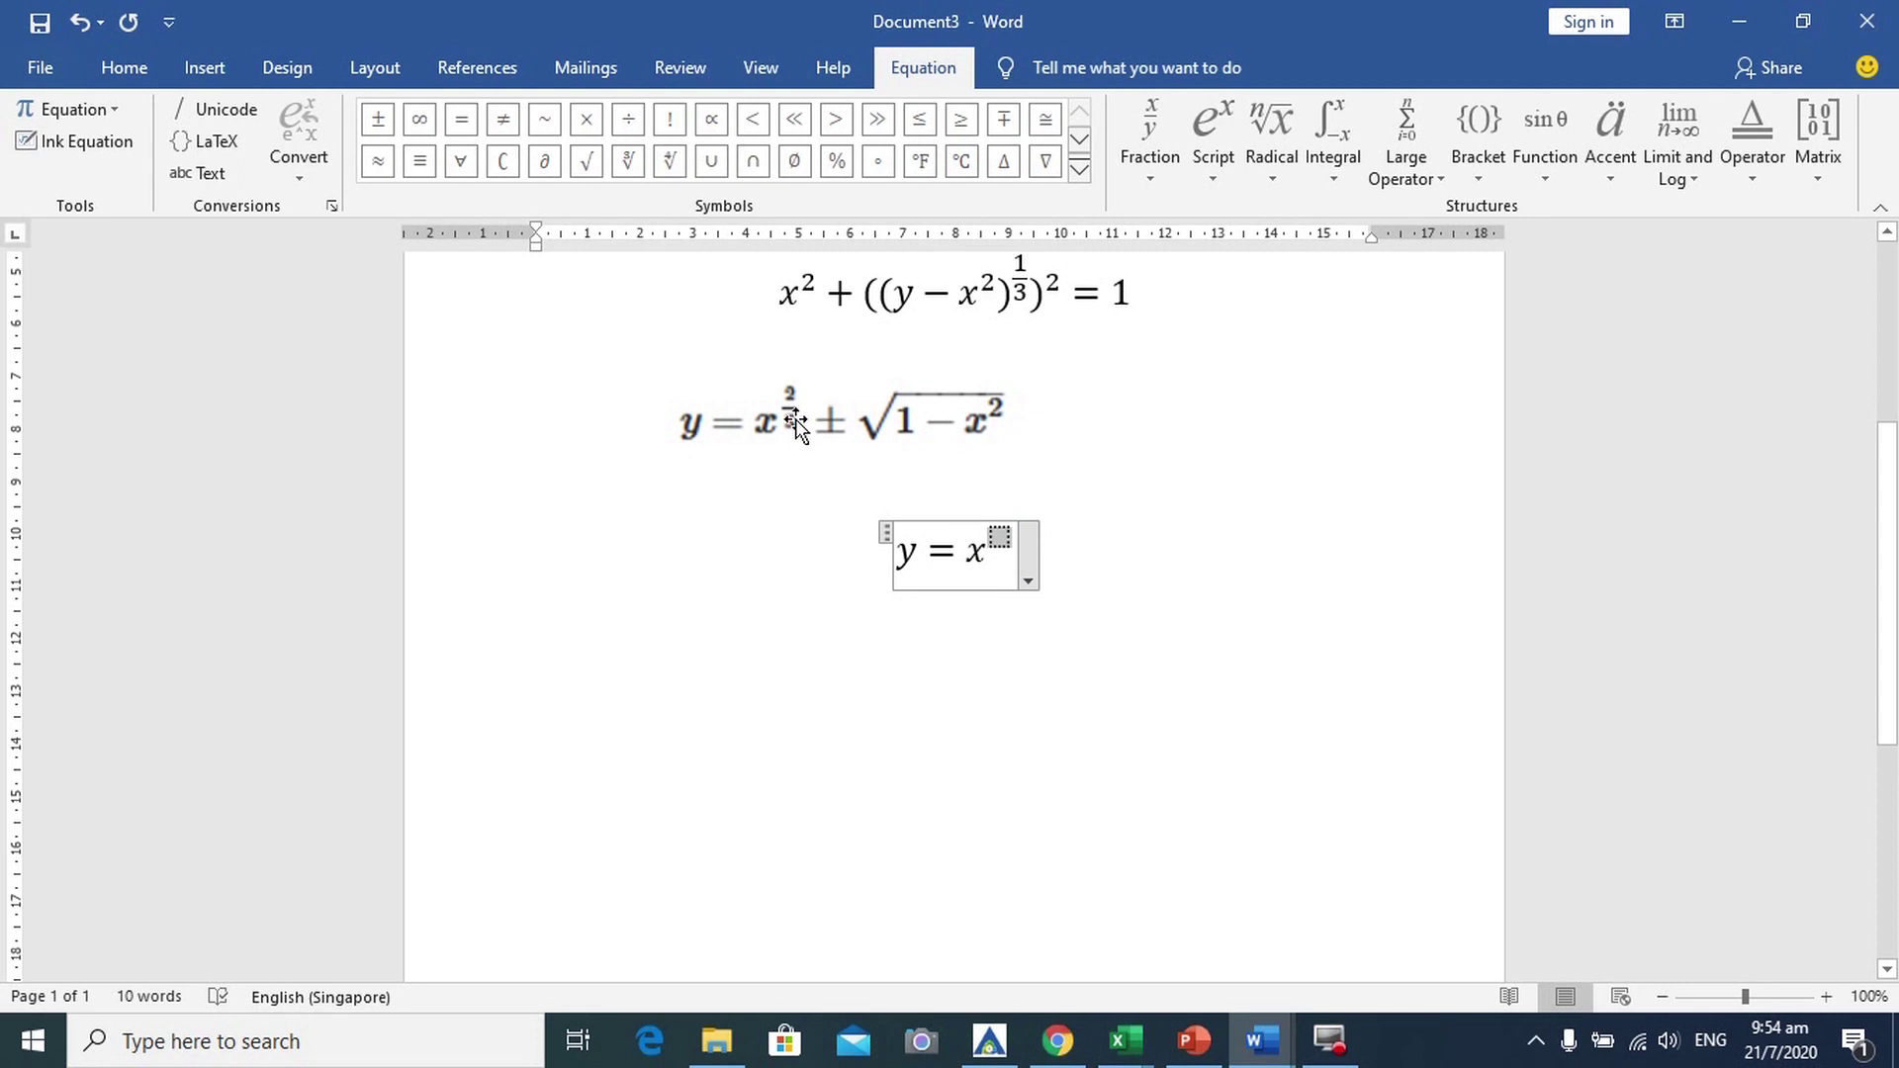
{"action": "left_click", "coordinate": [1151, 166]}
{"action": "left_click", "coordinate": [1176, 294]}
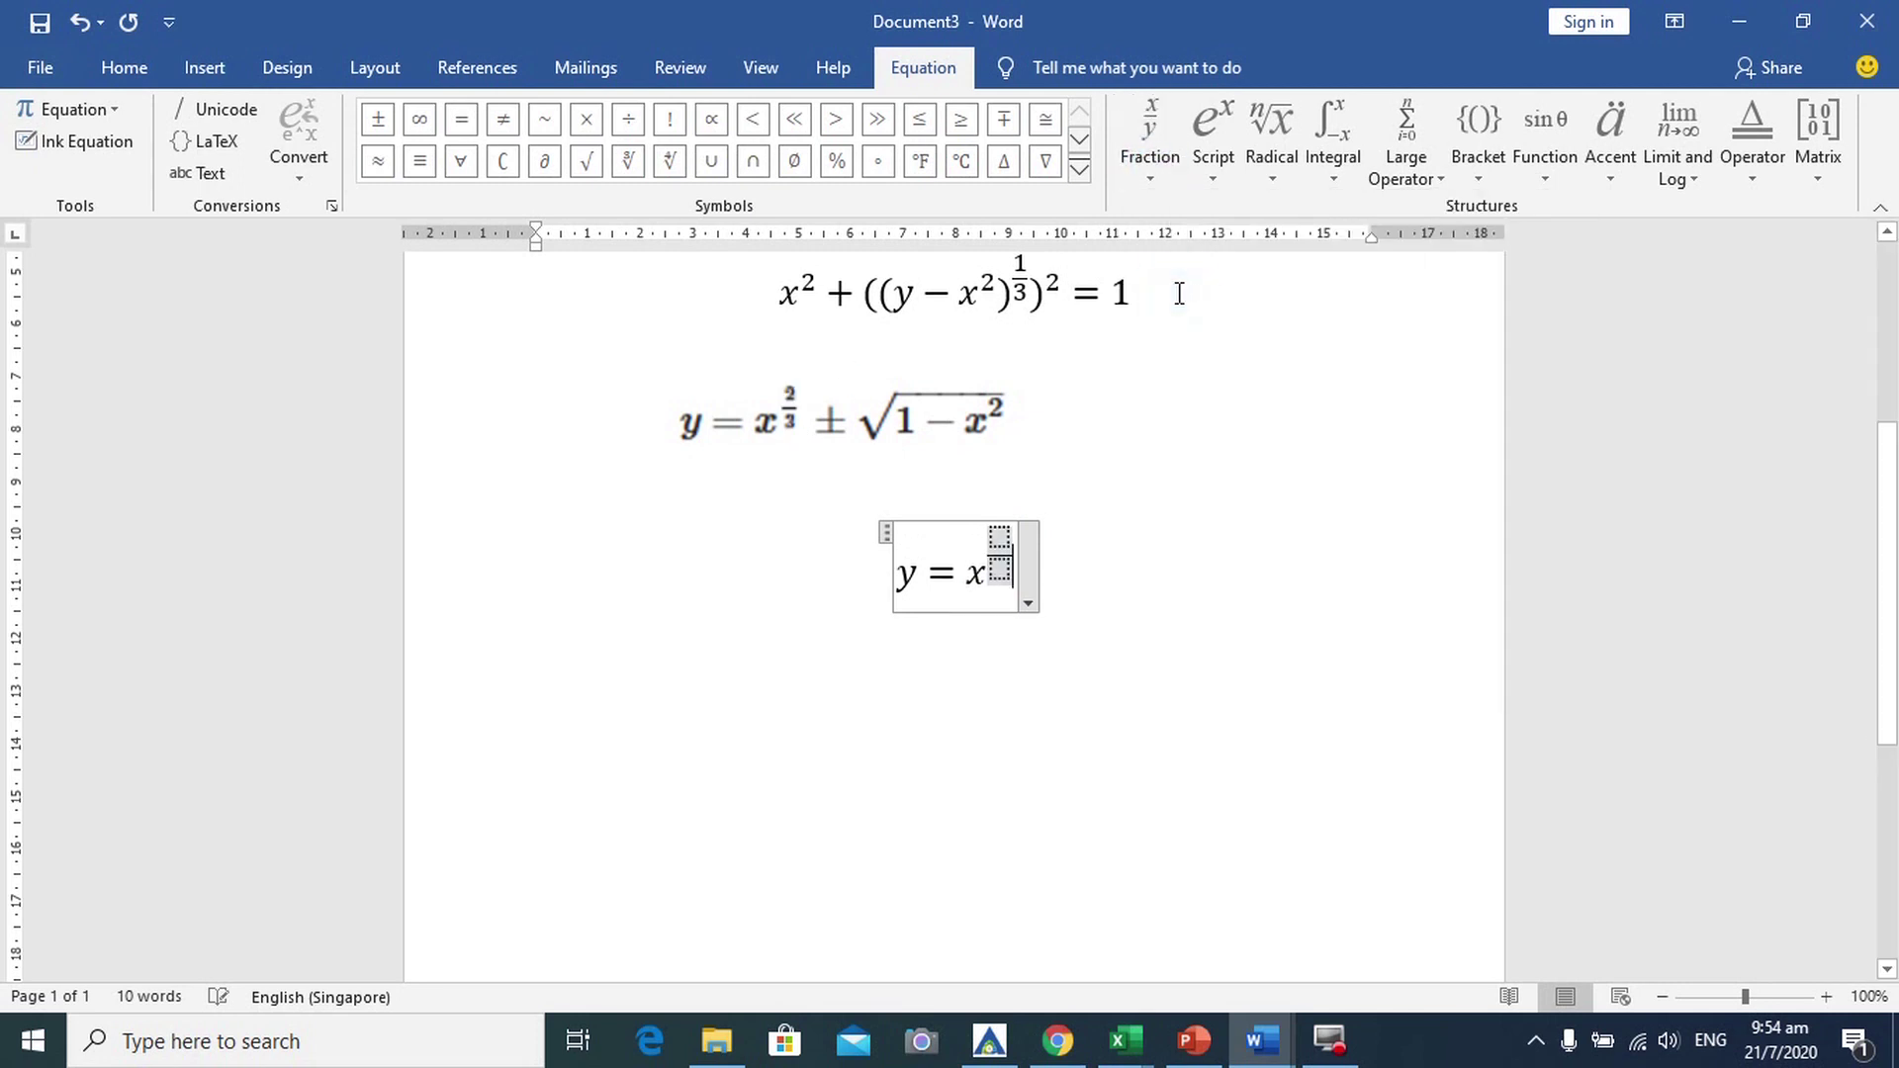
{"action": "left_click", "coordinate": [1000, 537]}
{"action": "type", "text": "2"}
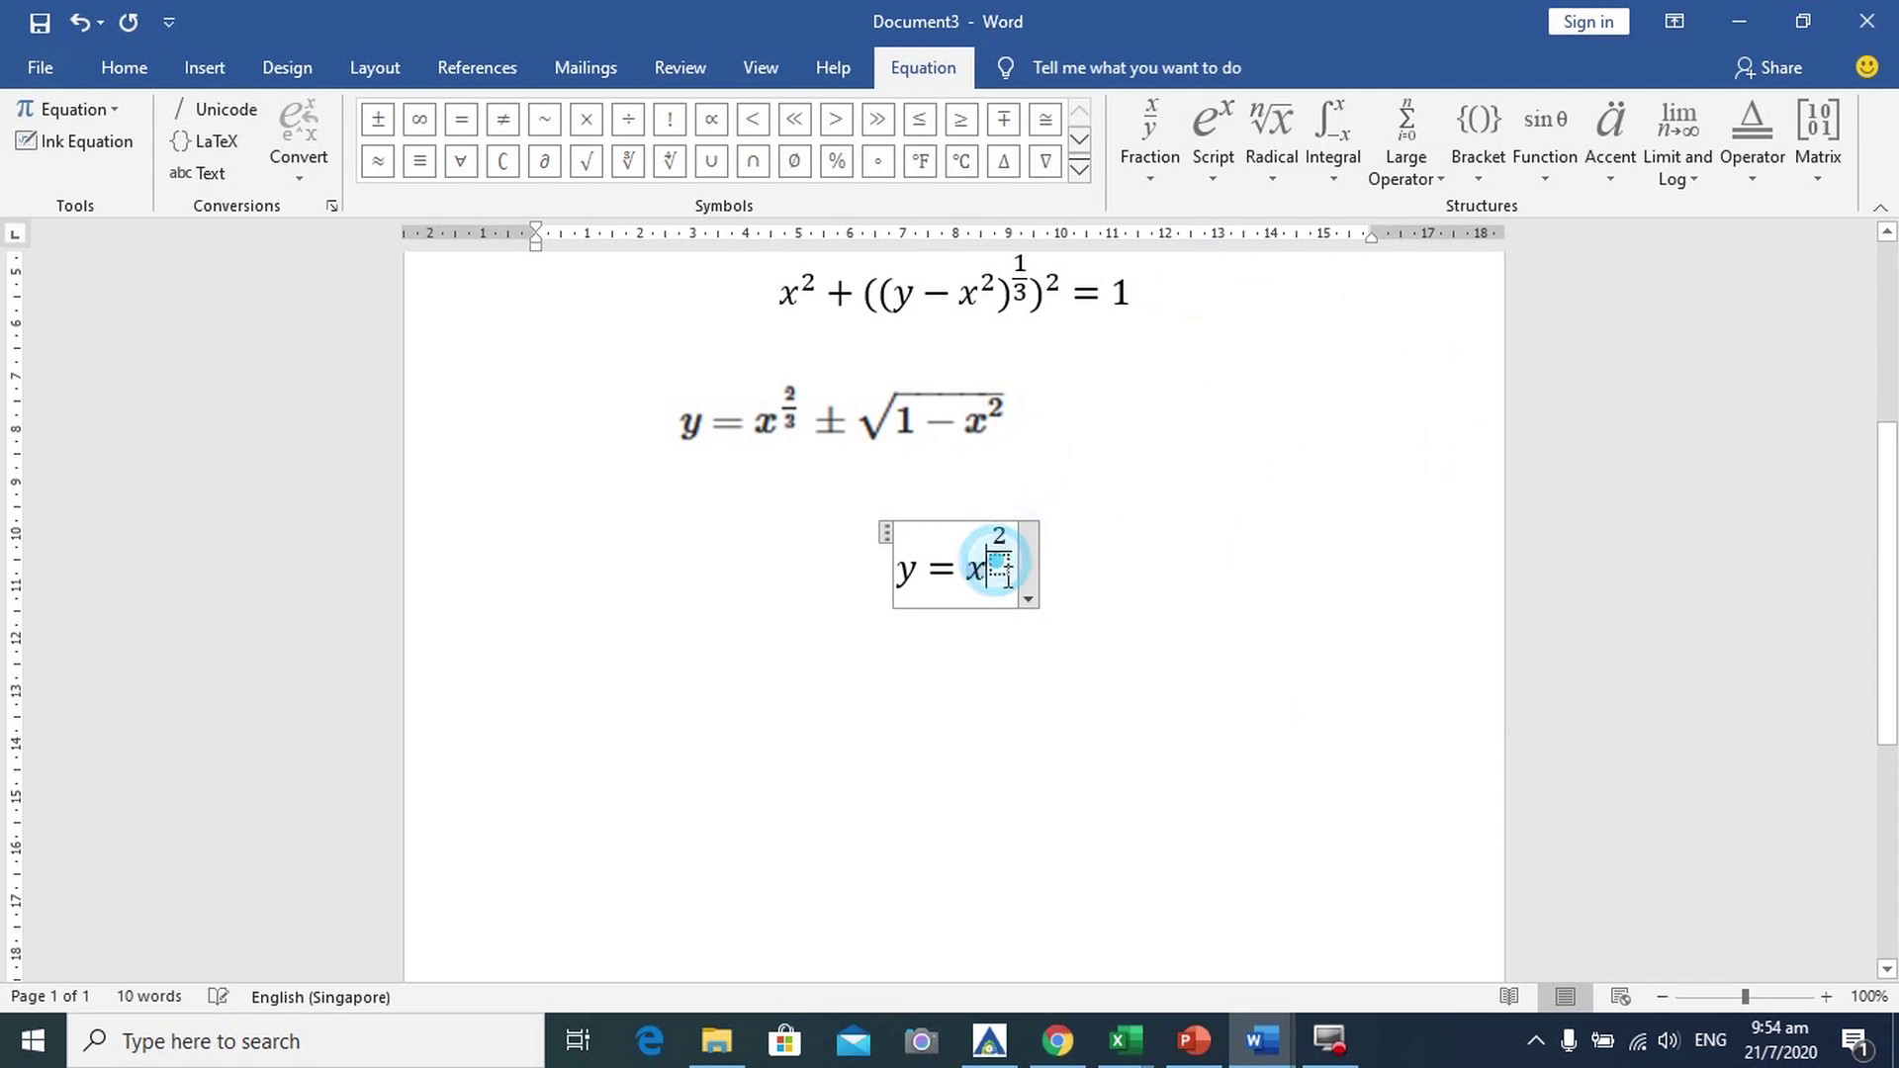
{"action": "left_click", "coordinate": [1003, 566]}
{"action": "type", "text": "3"}
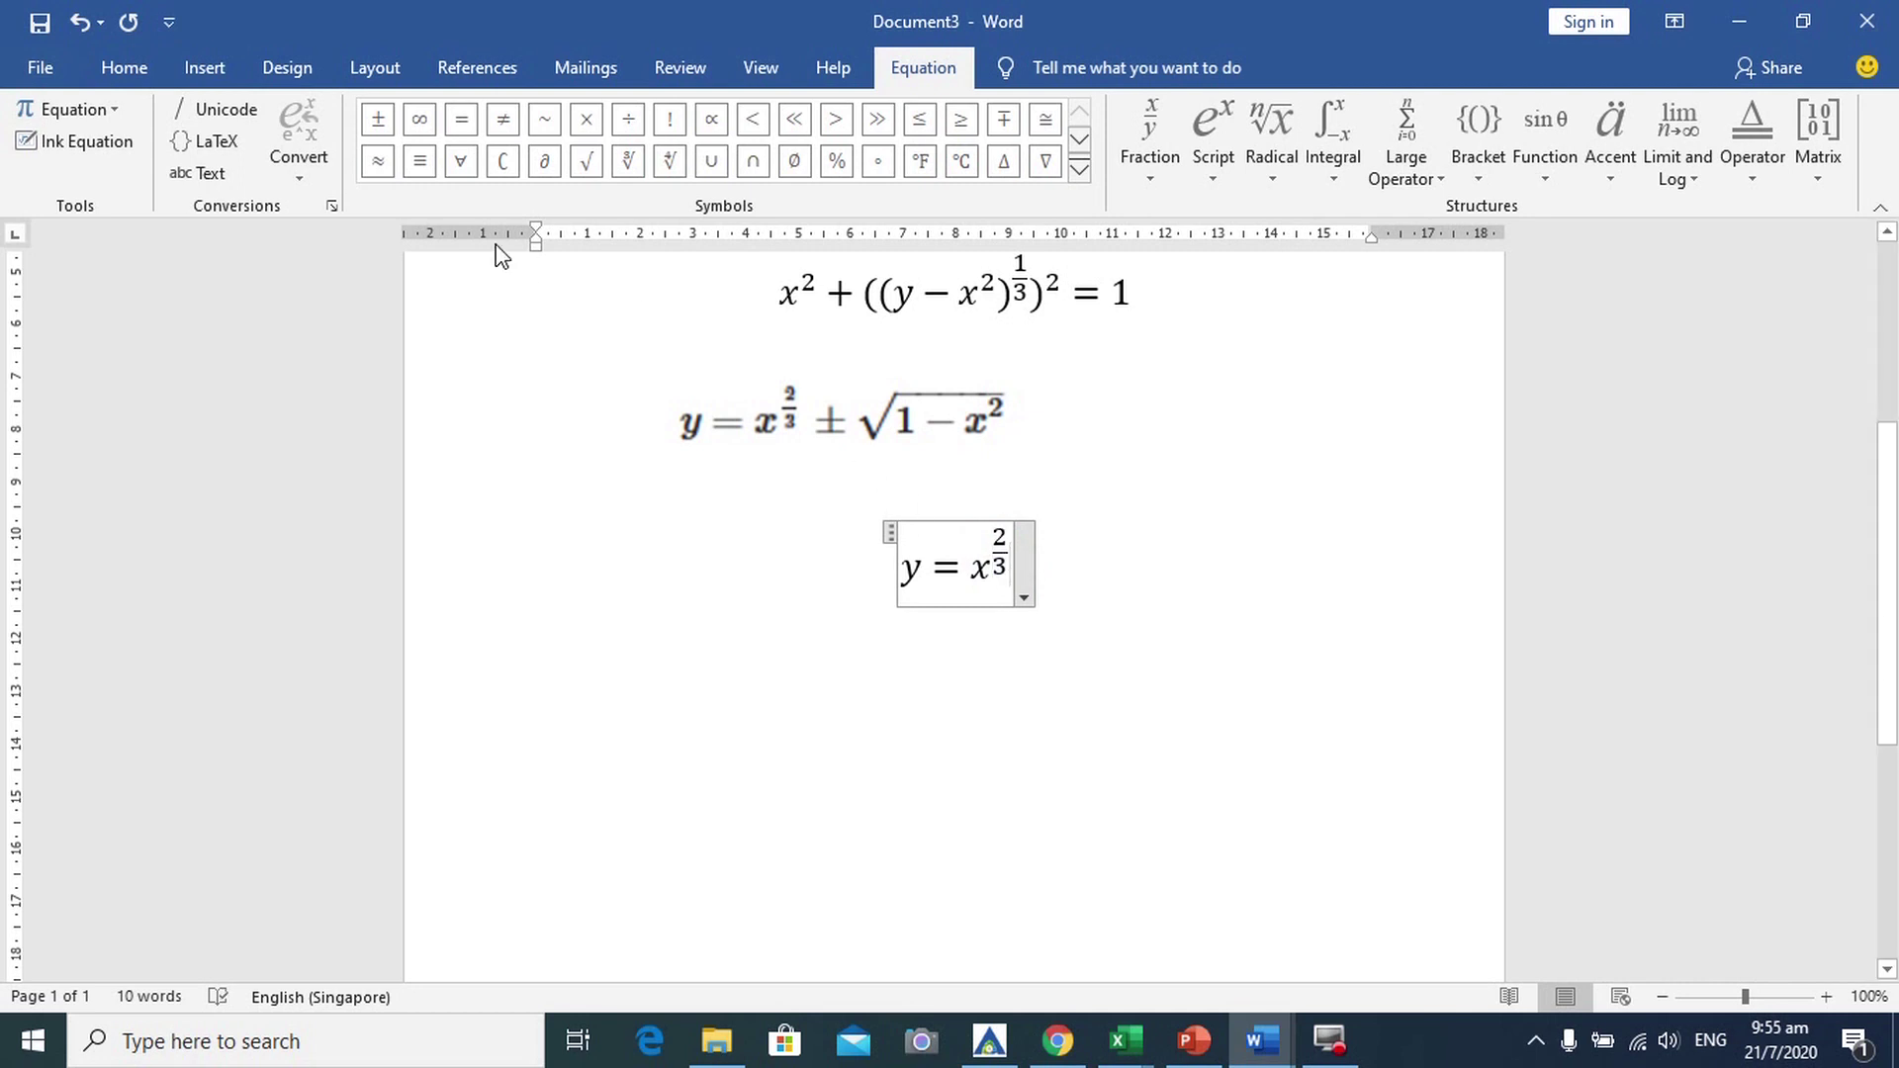
{"action": "left_click", "coordinate": [378, 121]}
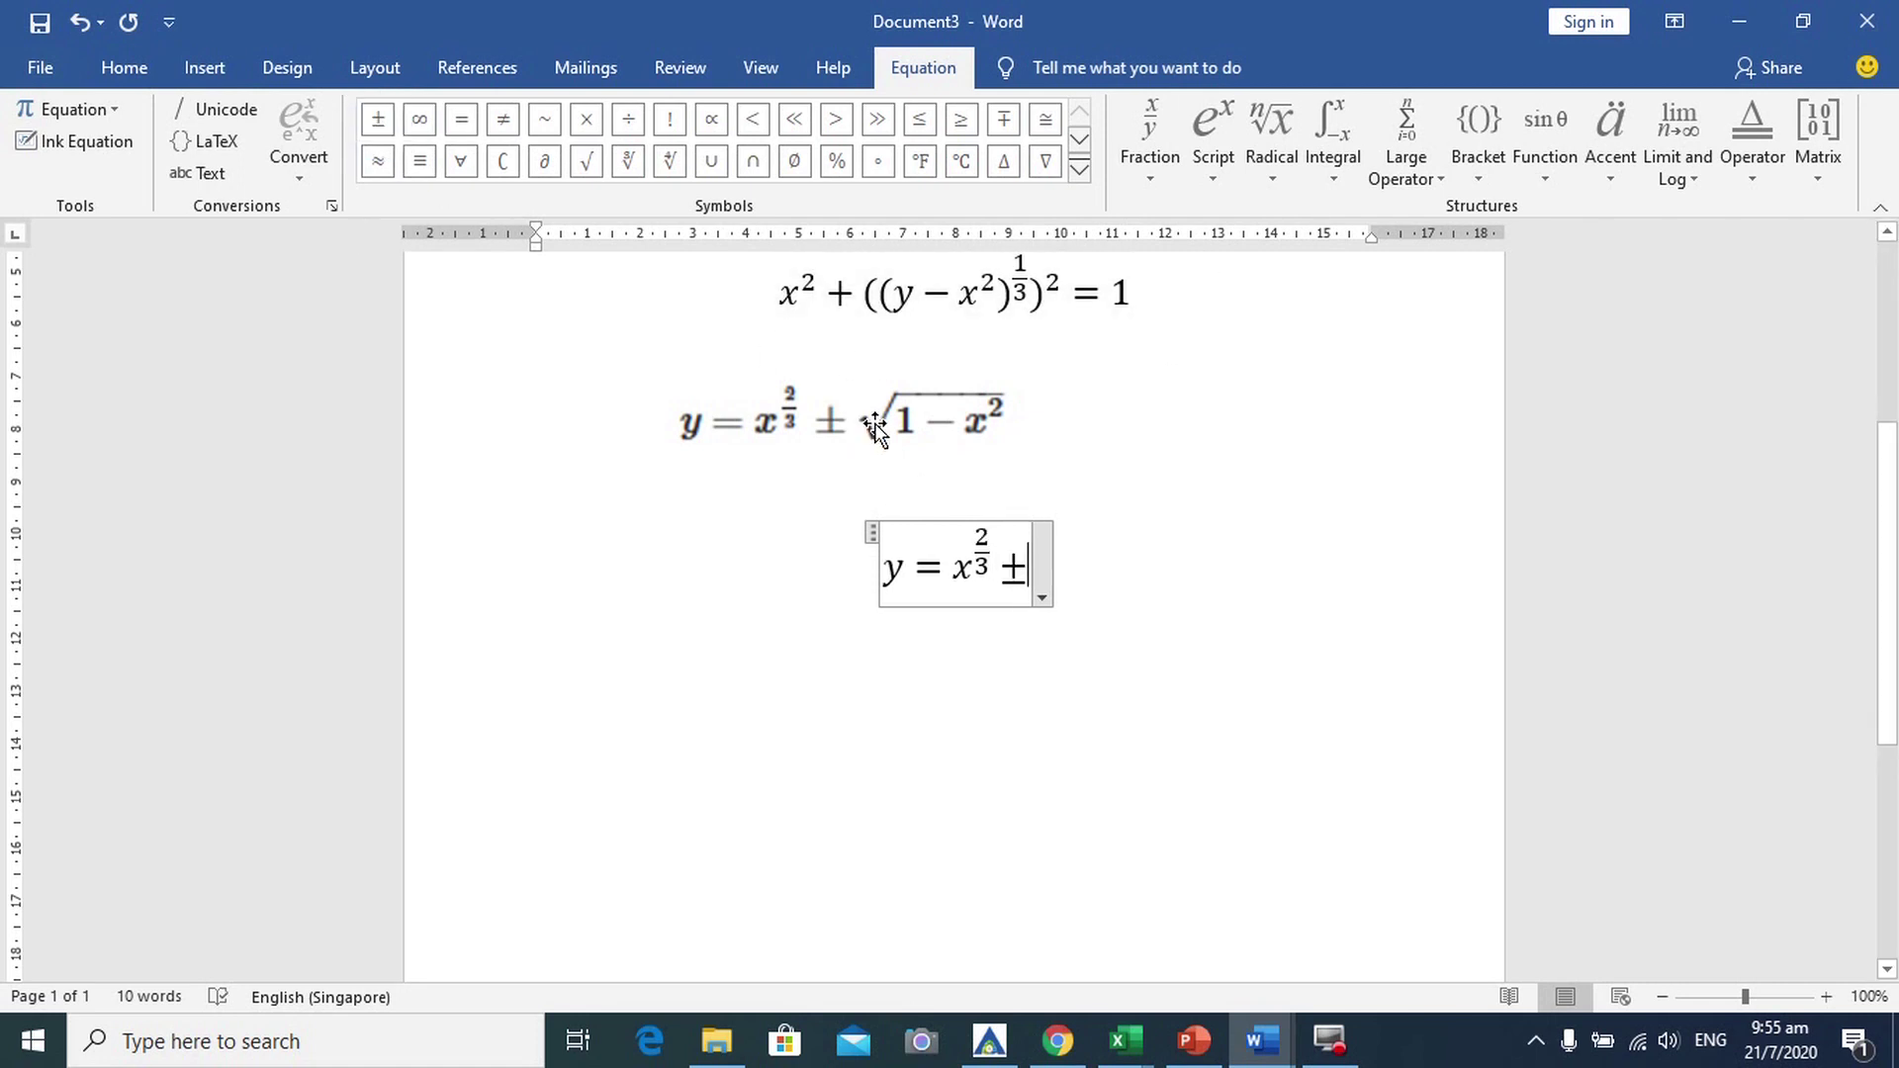
- Append √(1 − x²) using a square root with a squared x, then exit the equation
{"action": "left_click", "coordinate": [1274, 117]}
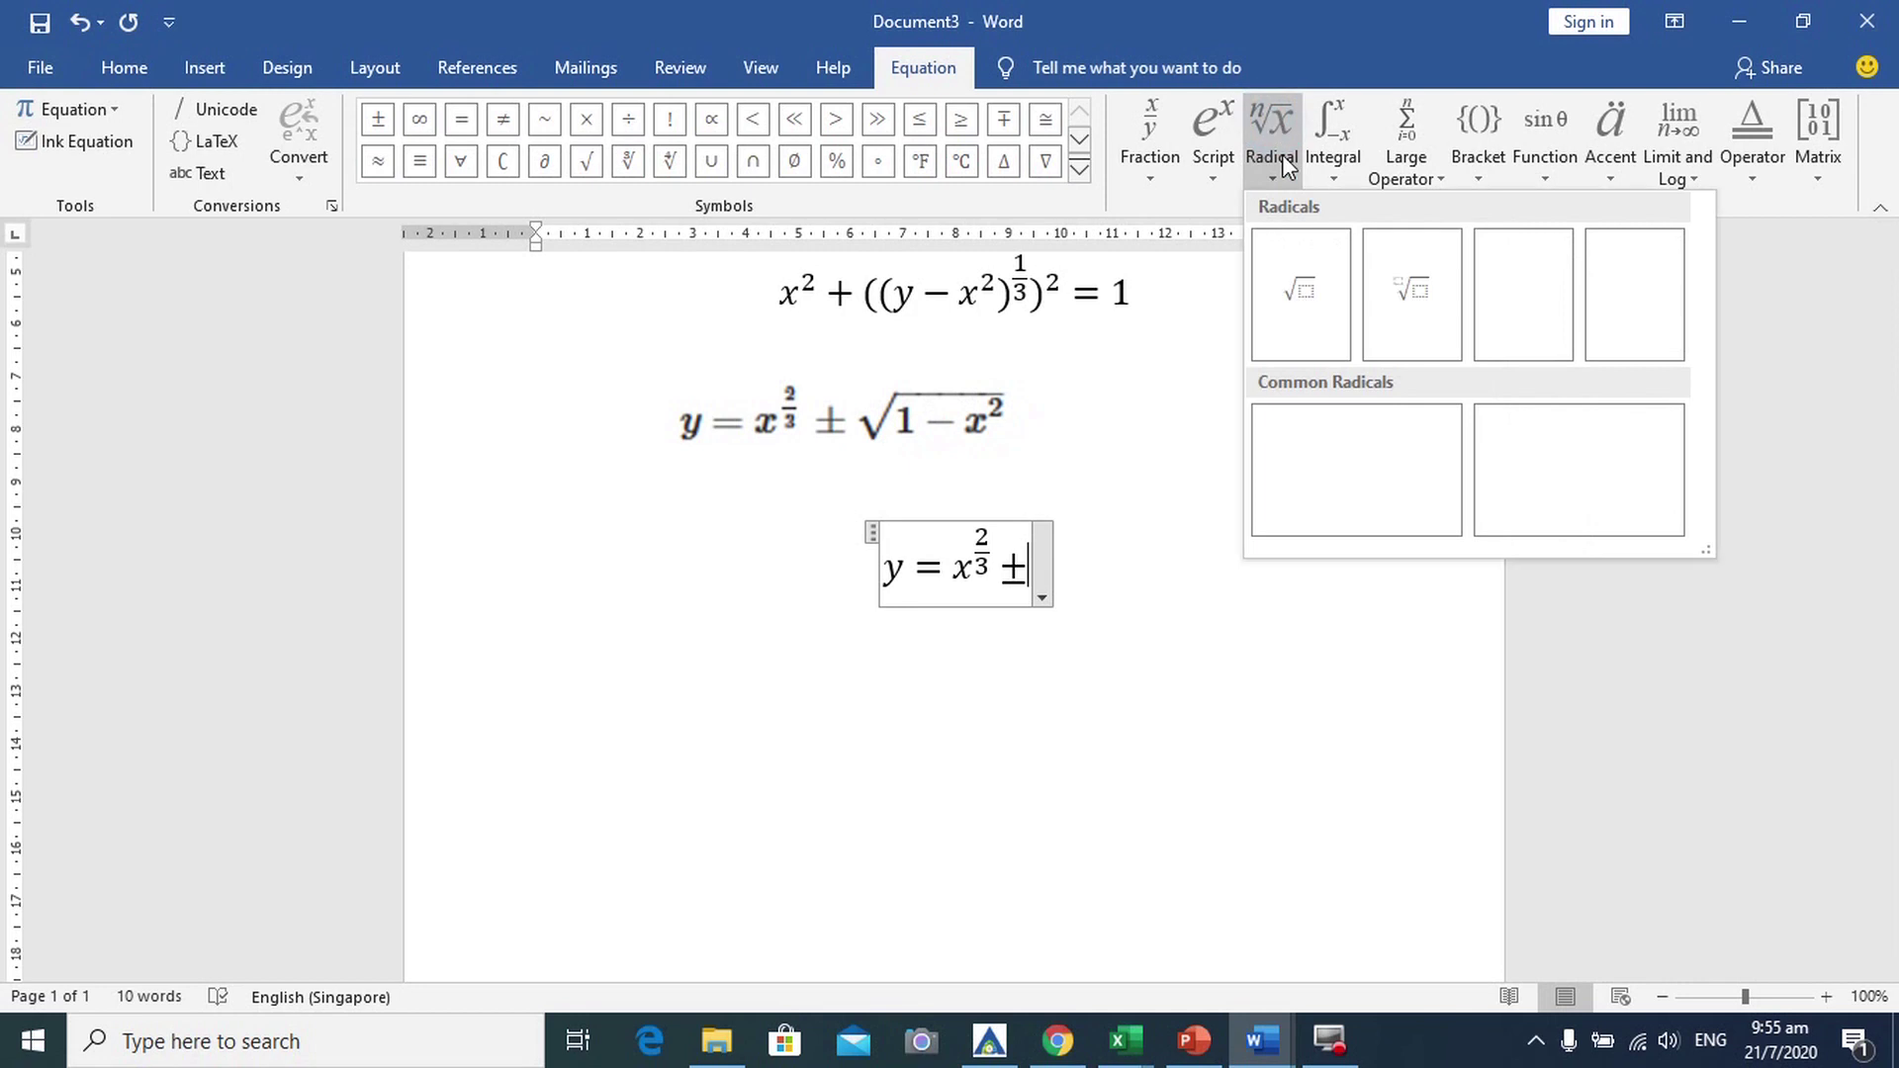
{"action": "left_click", "coordinate": [1296, 293]}
{"action": "left_click", "coordinate": [1052, 570]}
{"action": "type", "text": "1-"}
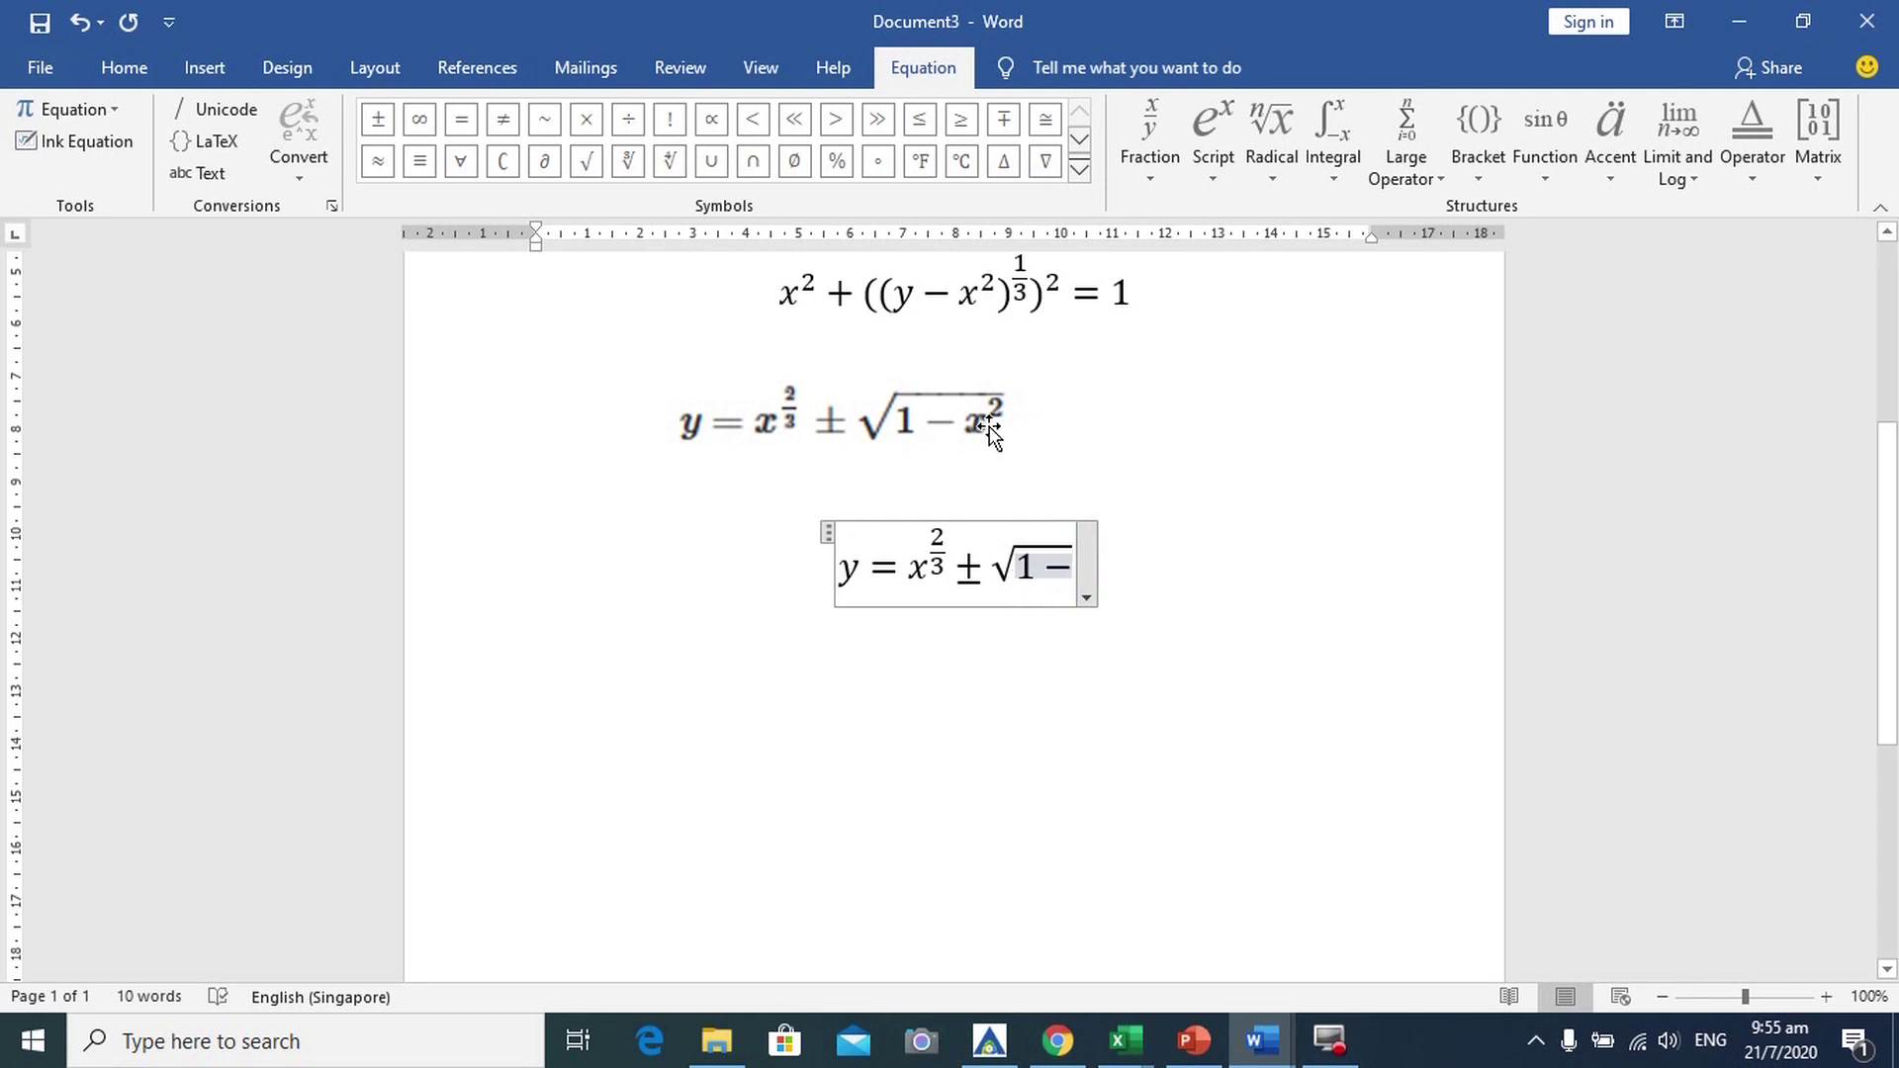
{"action": "left_click", "coordinate": [1202, 129]}
{"action": "left_click", "coordinate": [1240, 297]}
{"action": "left_click", "coordinate": [1064, 564]}
{"action": "type", "text": "x"}
{"action": "key", "text": "Right"}
{"action": "type", "text": "2"}
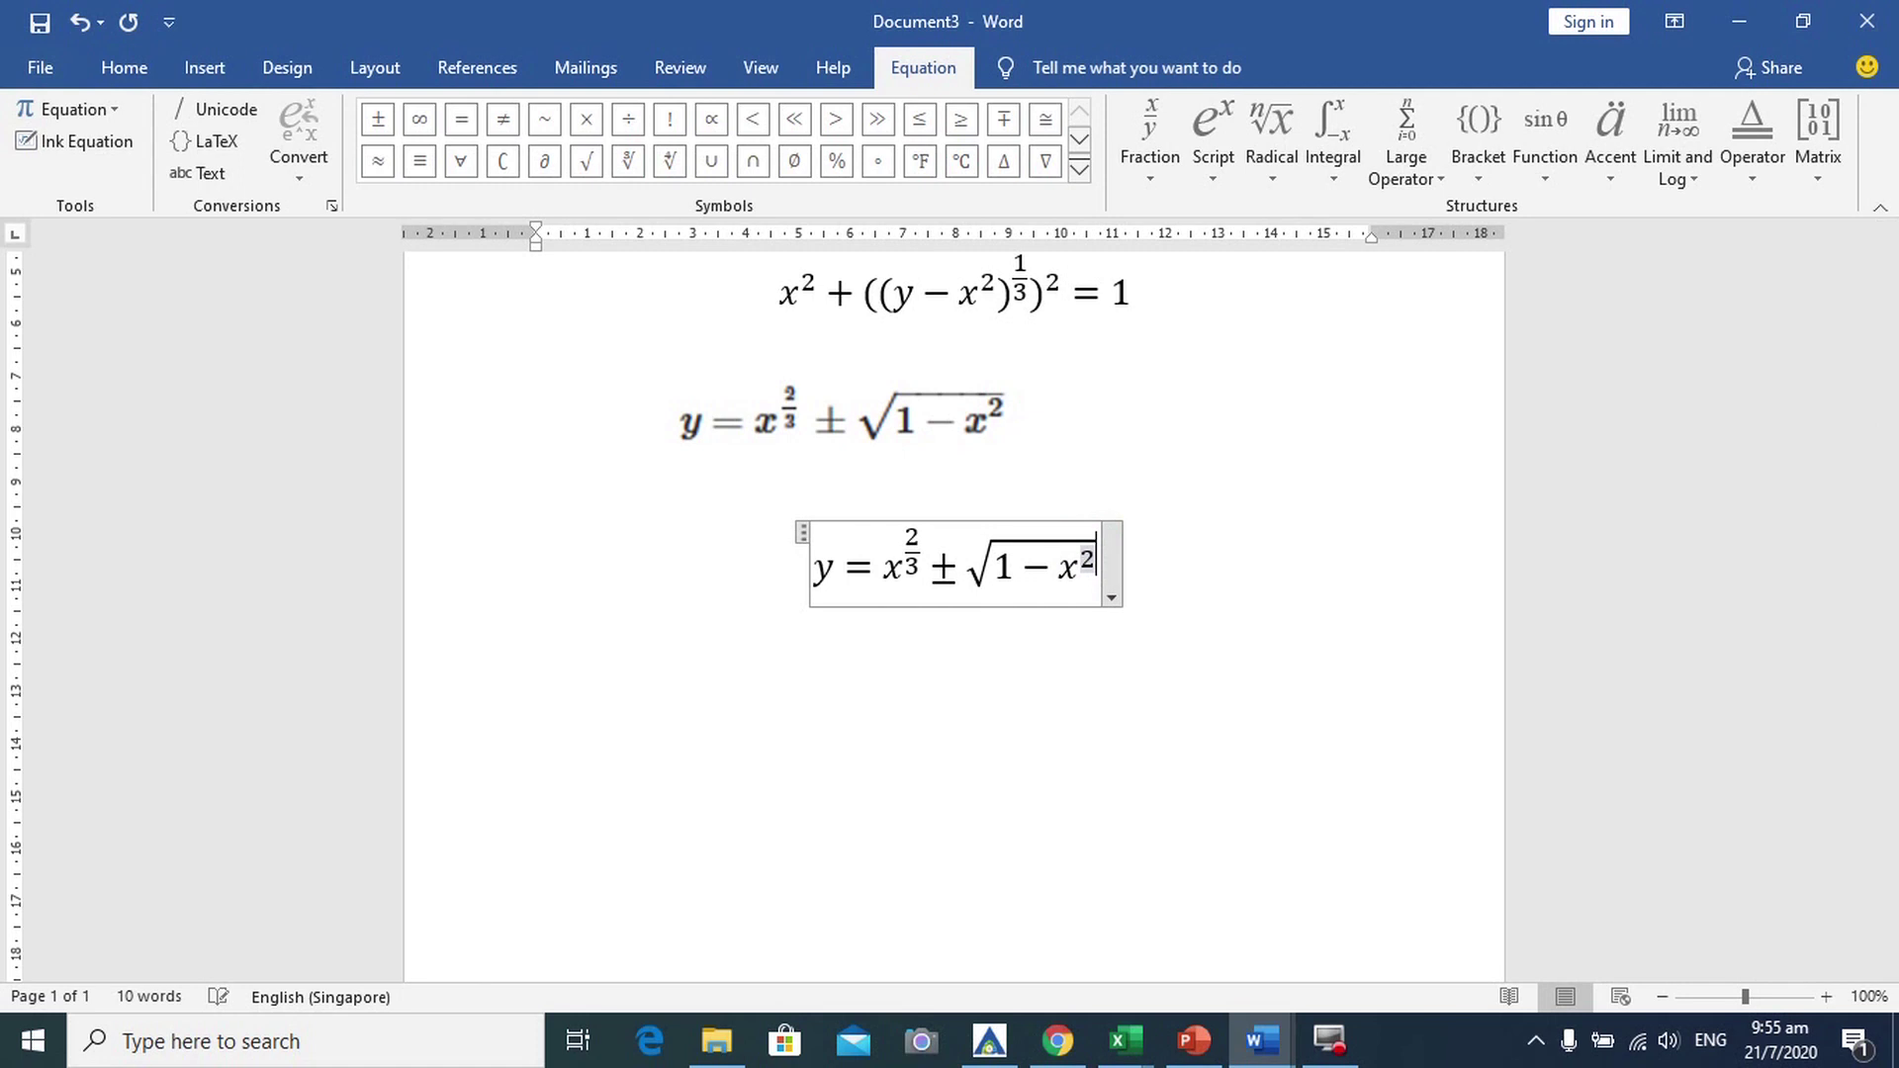
{"action": "left_click", "coordinate": [1145, 580]}
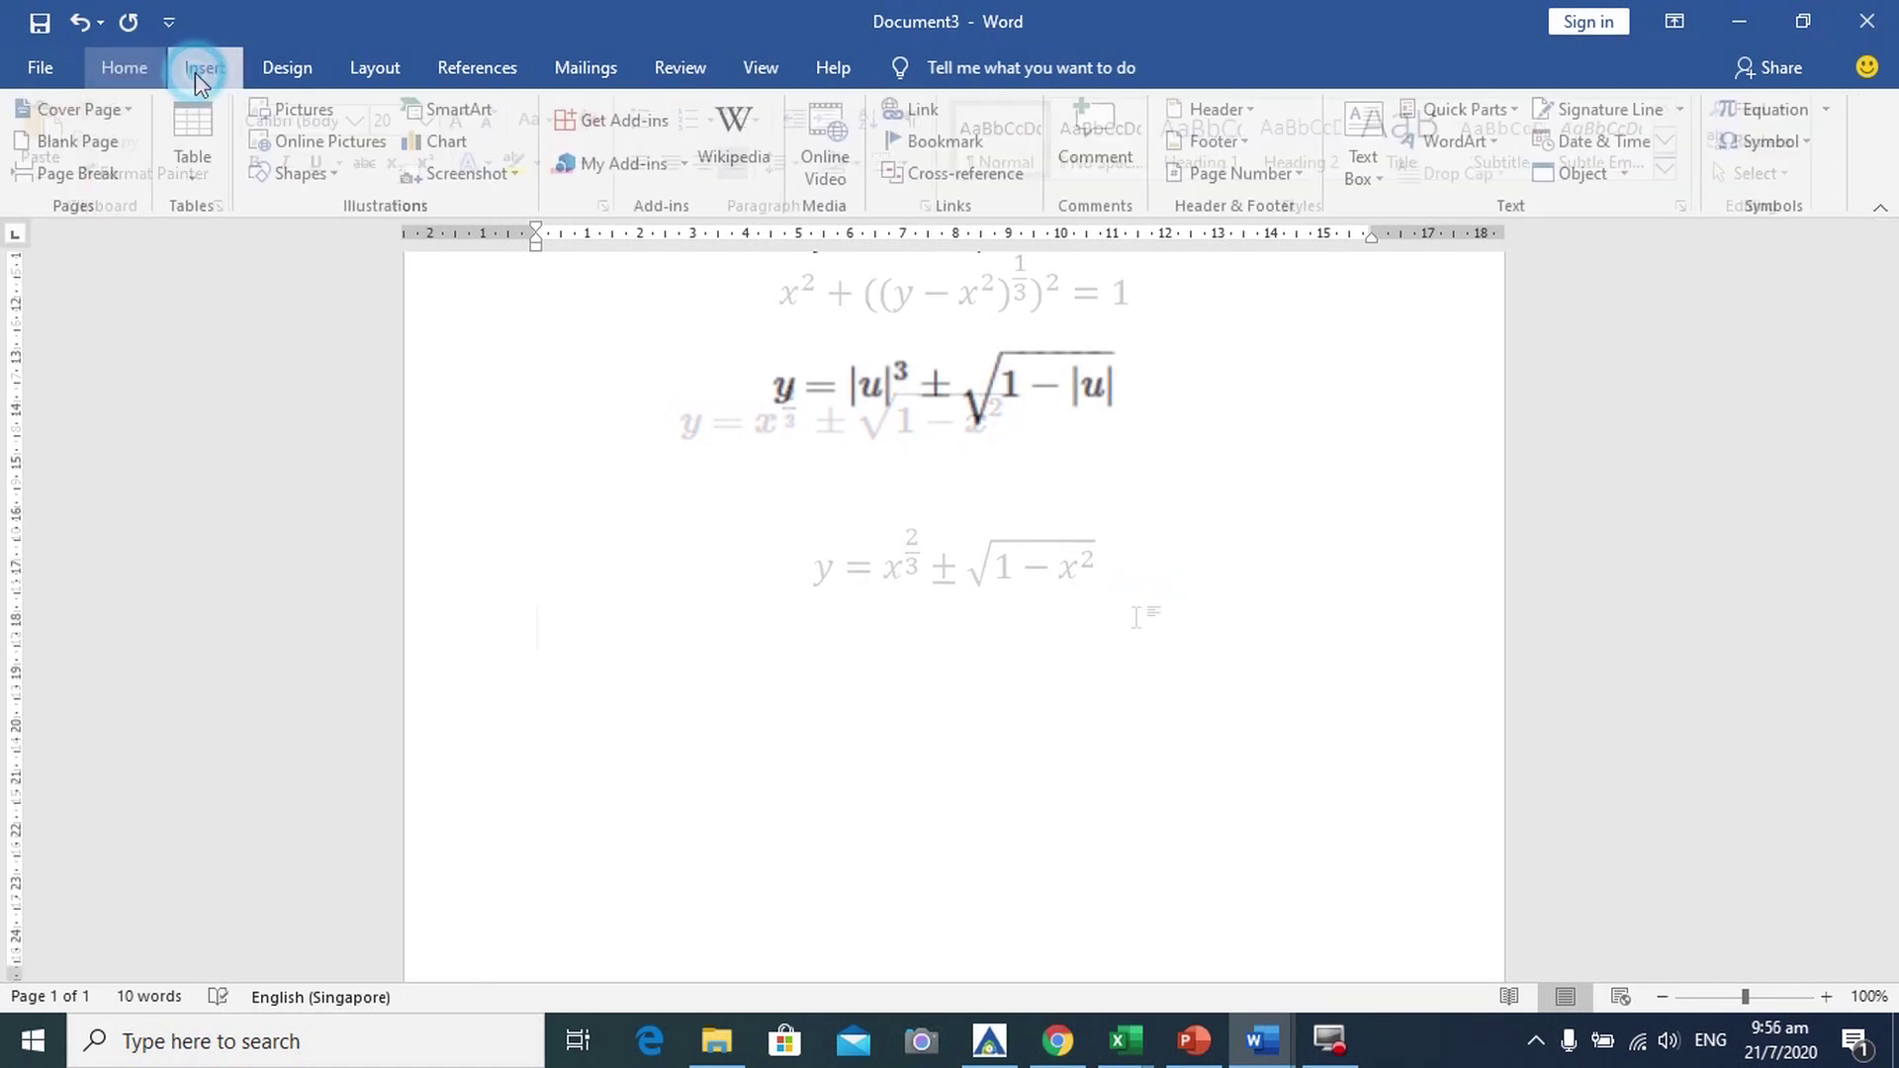
- Insert an equation under the third picture reading y = |u|³, using absolute-value bars and superscript
{"action": "left_click", "coordinate": [1766, 109]}
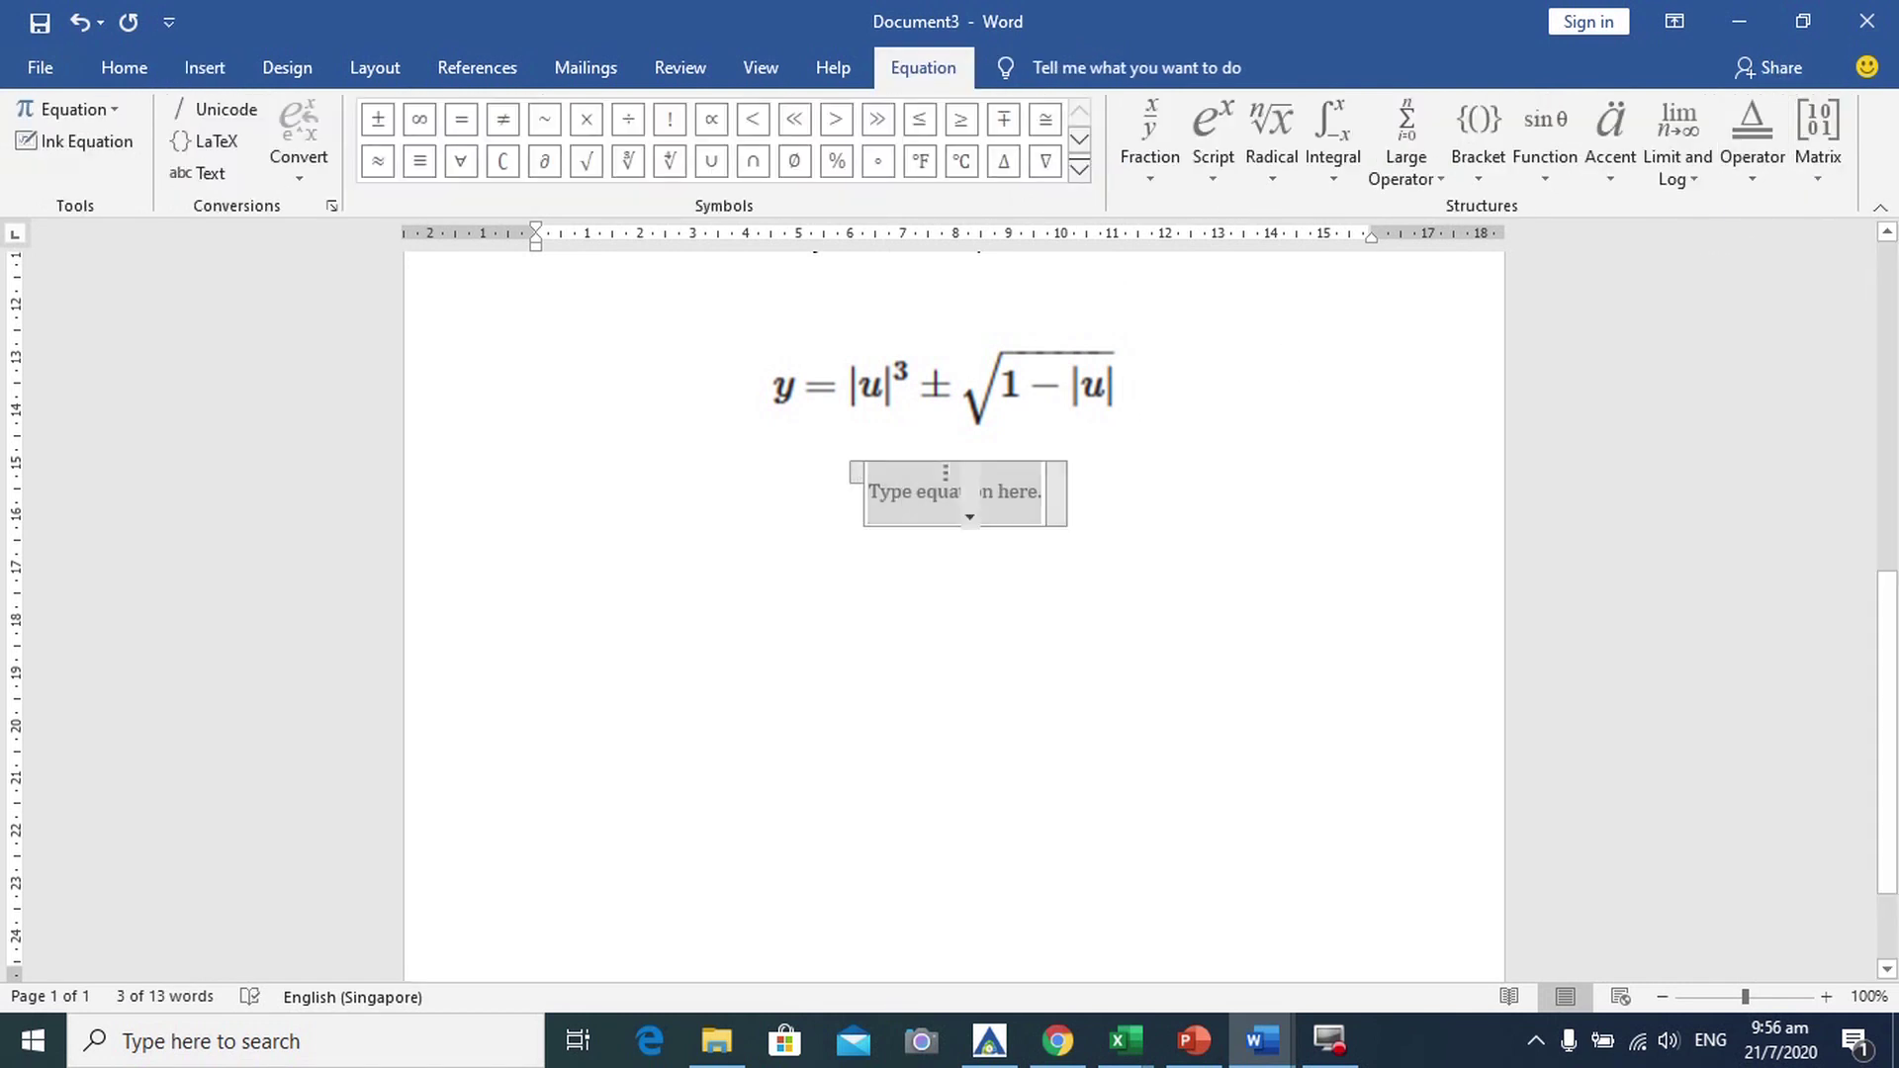
{"action": "type", "text": "y ="}
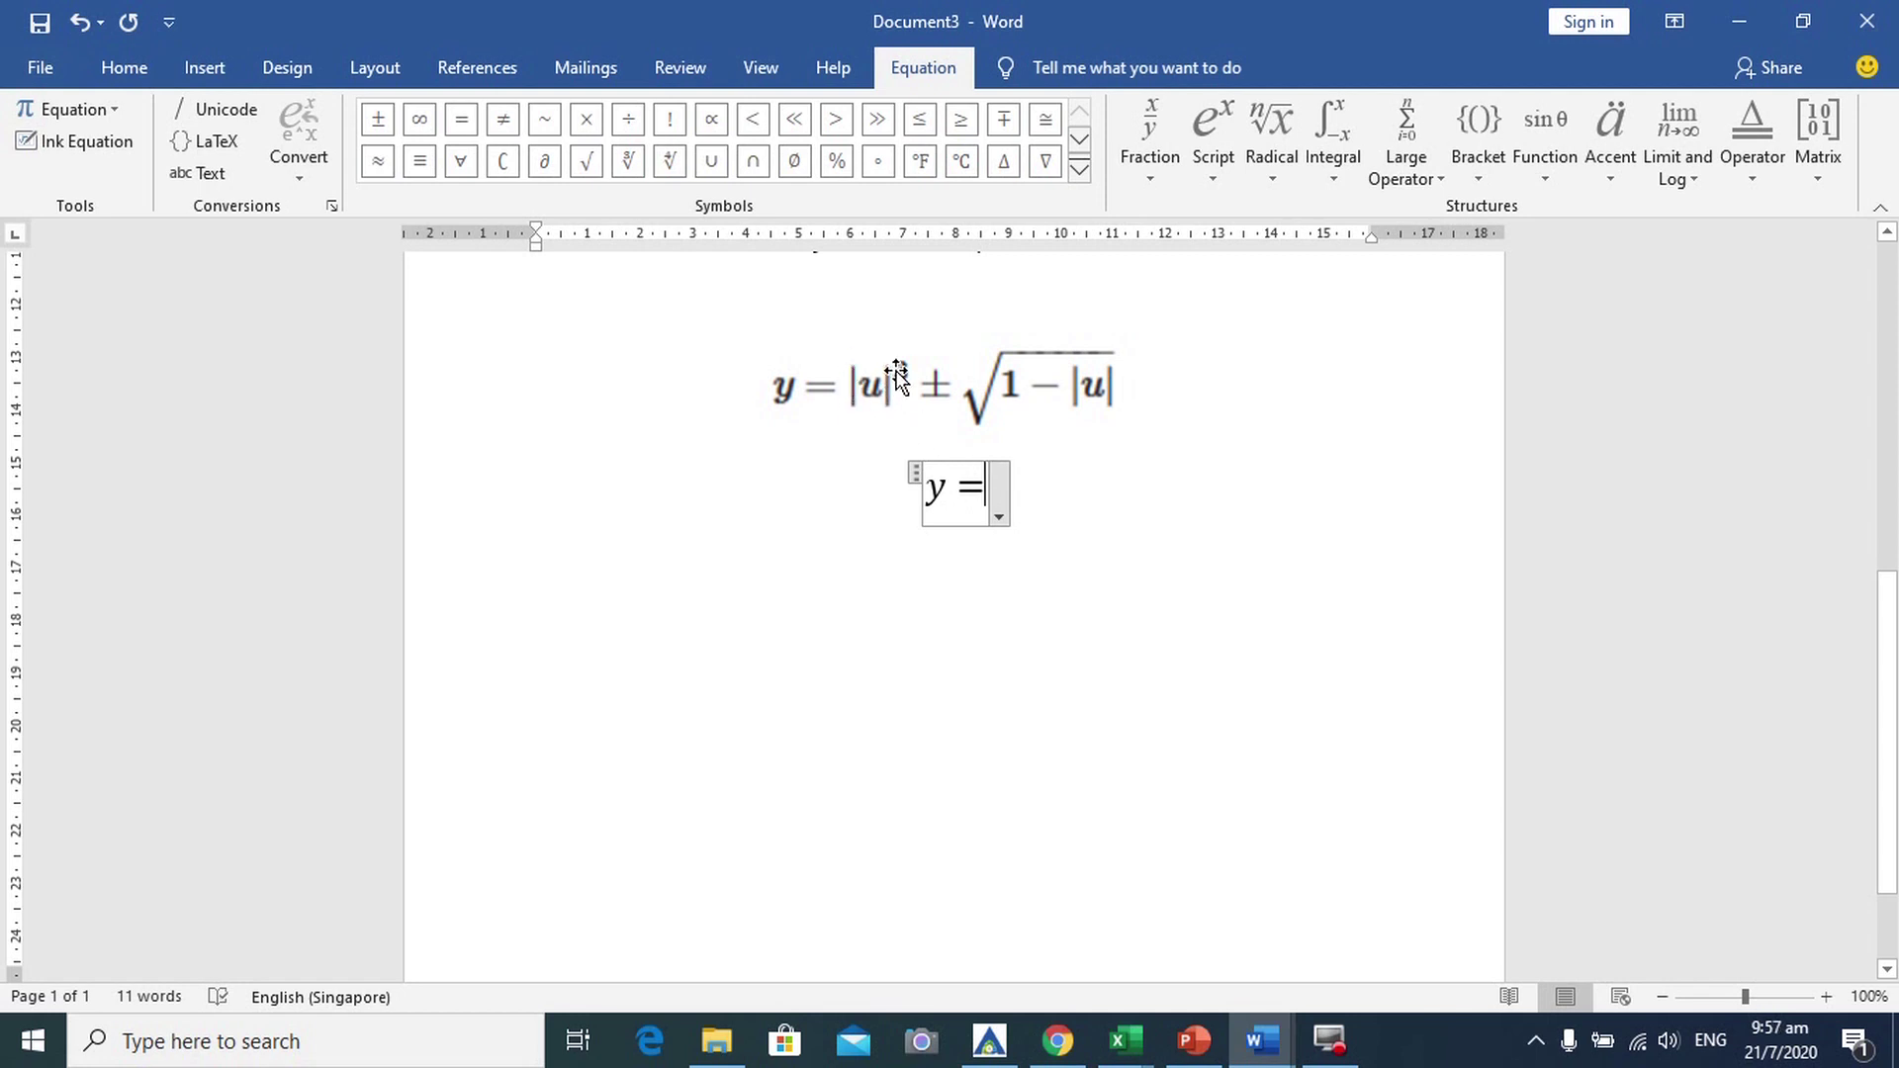
{"action": "left_click", "coordinate": [1217, 117]}
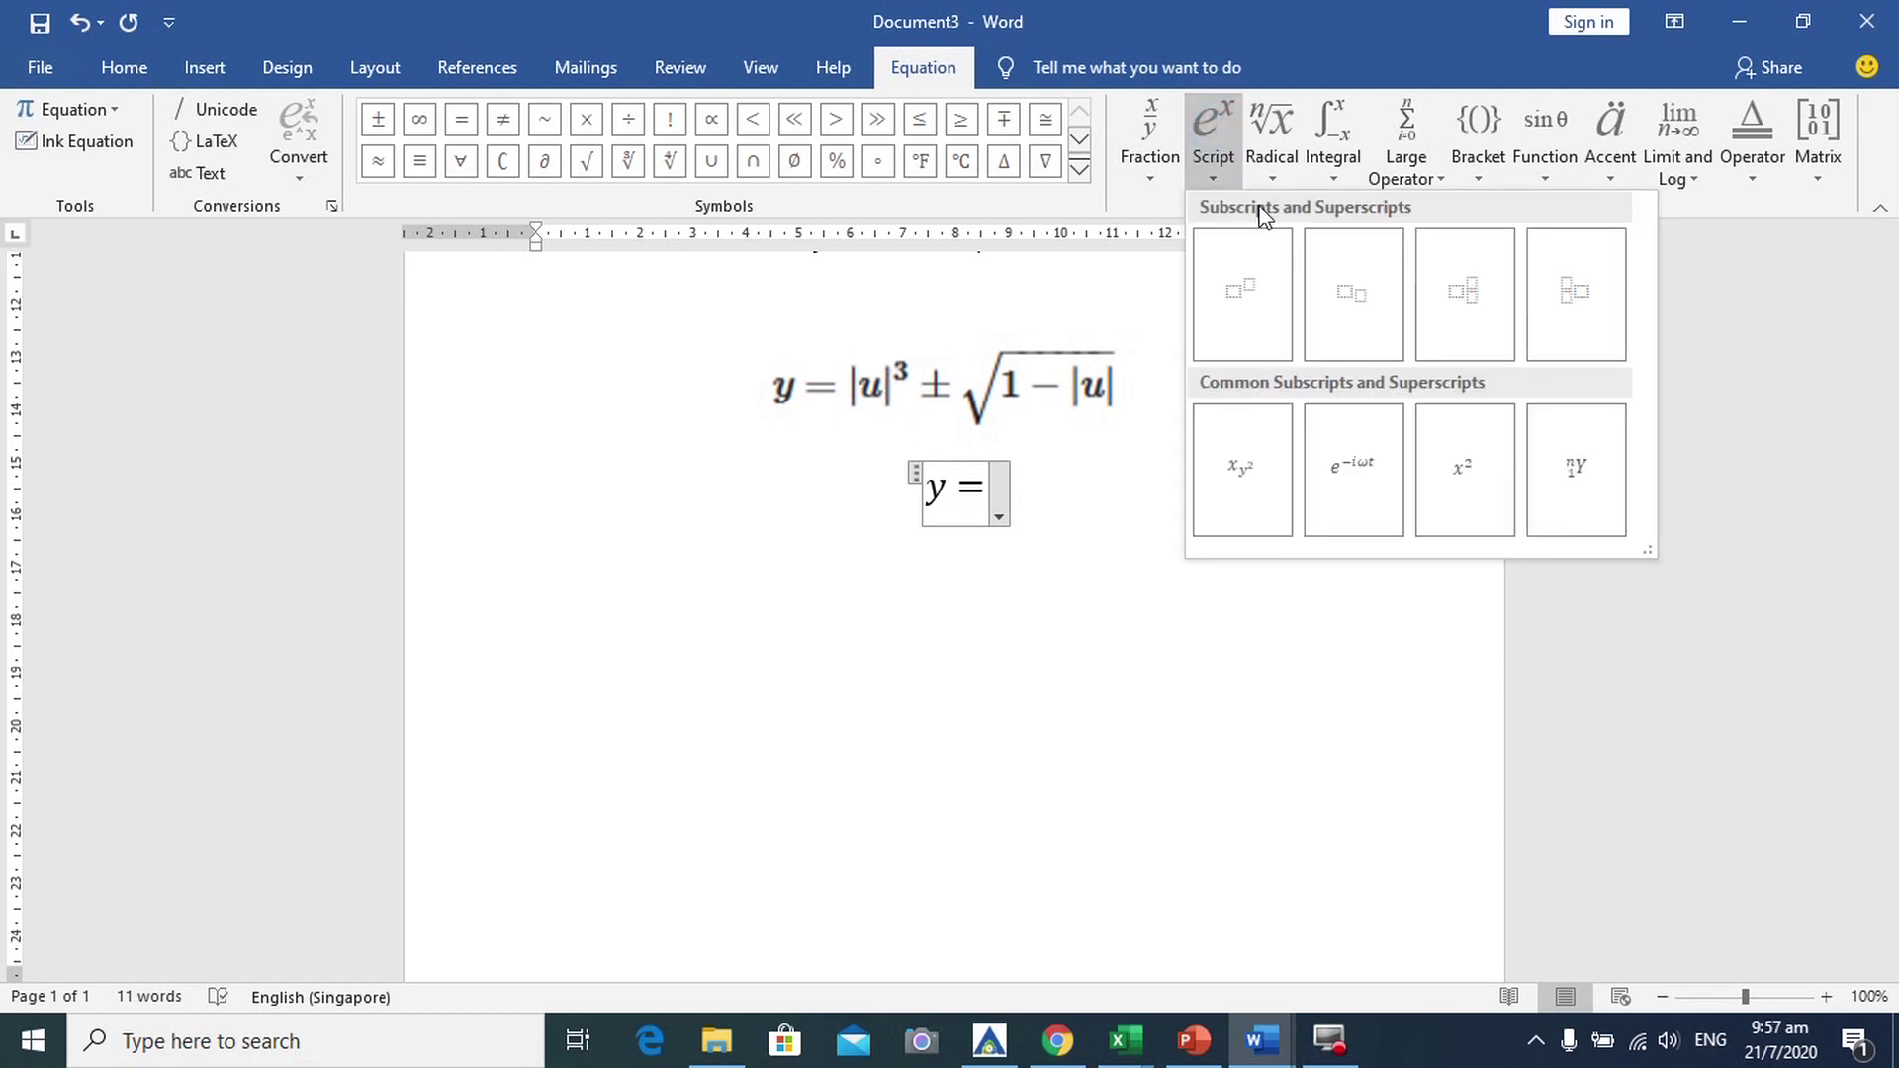
{"action": "left_click", "coordinate": [1241, 290]}
{"action": "left_click", "coordinate": [976, 487]}
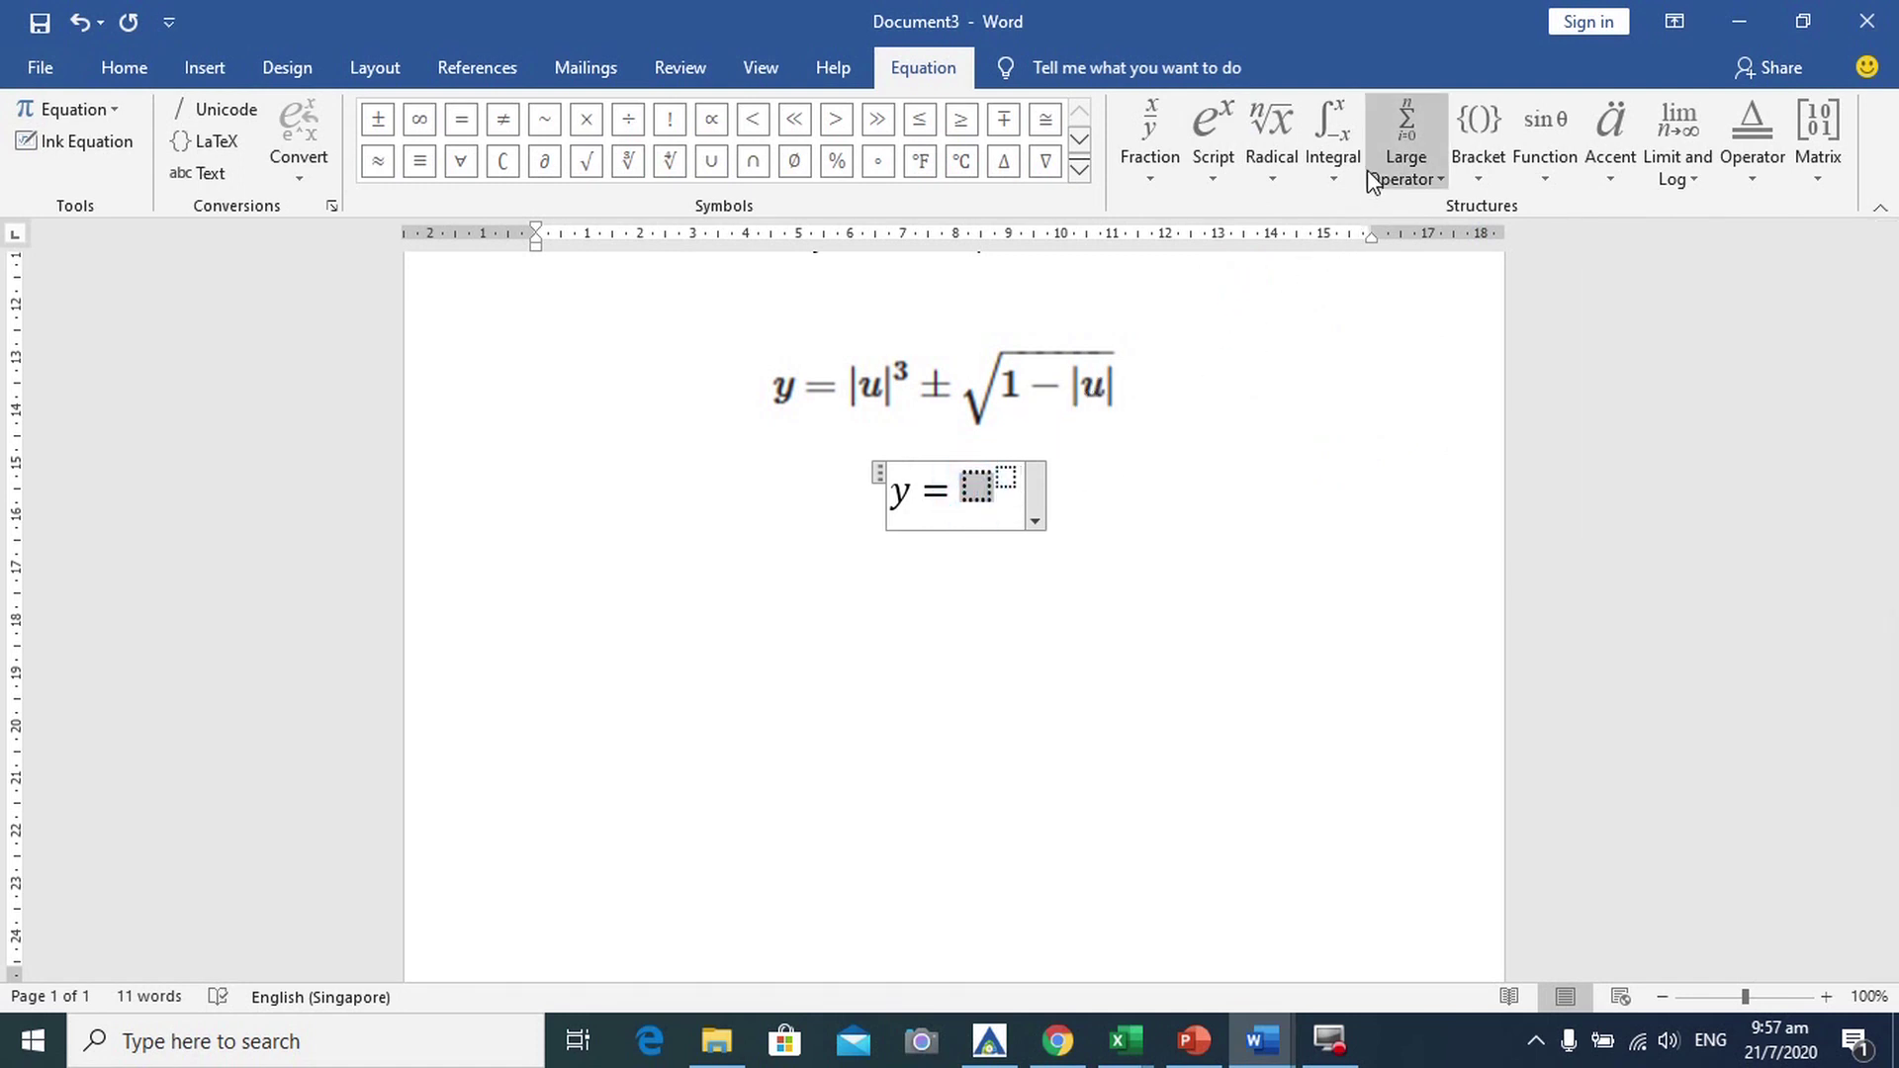
{"action": "left_click", "coordinate": [1464, 149]}
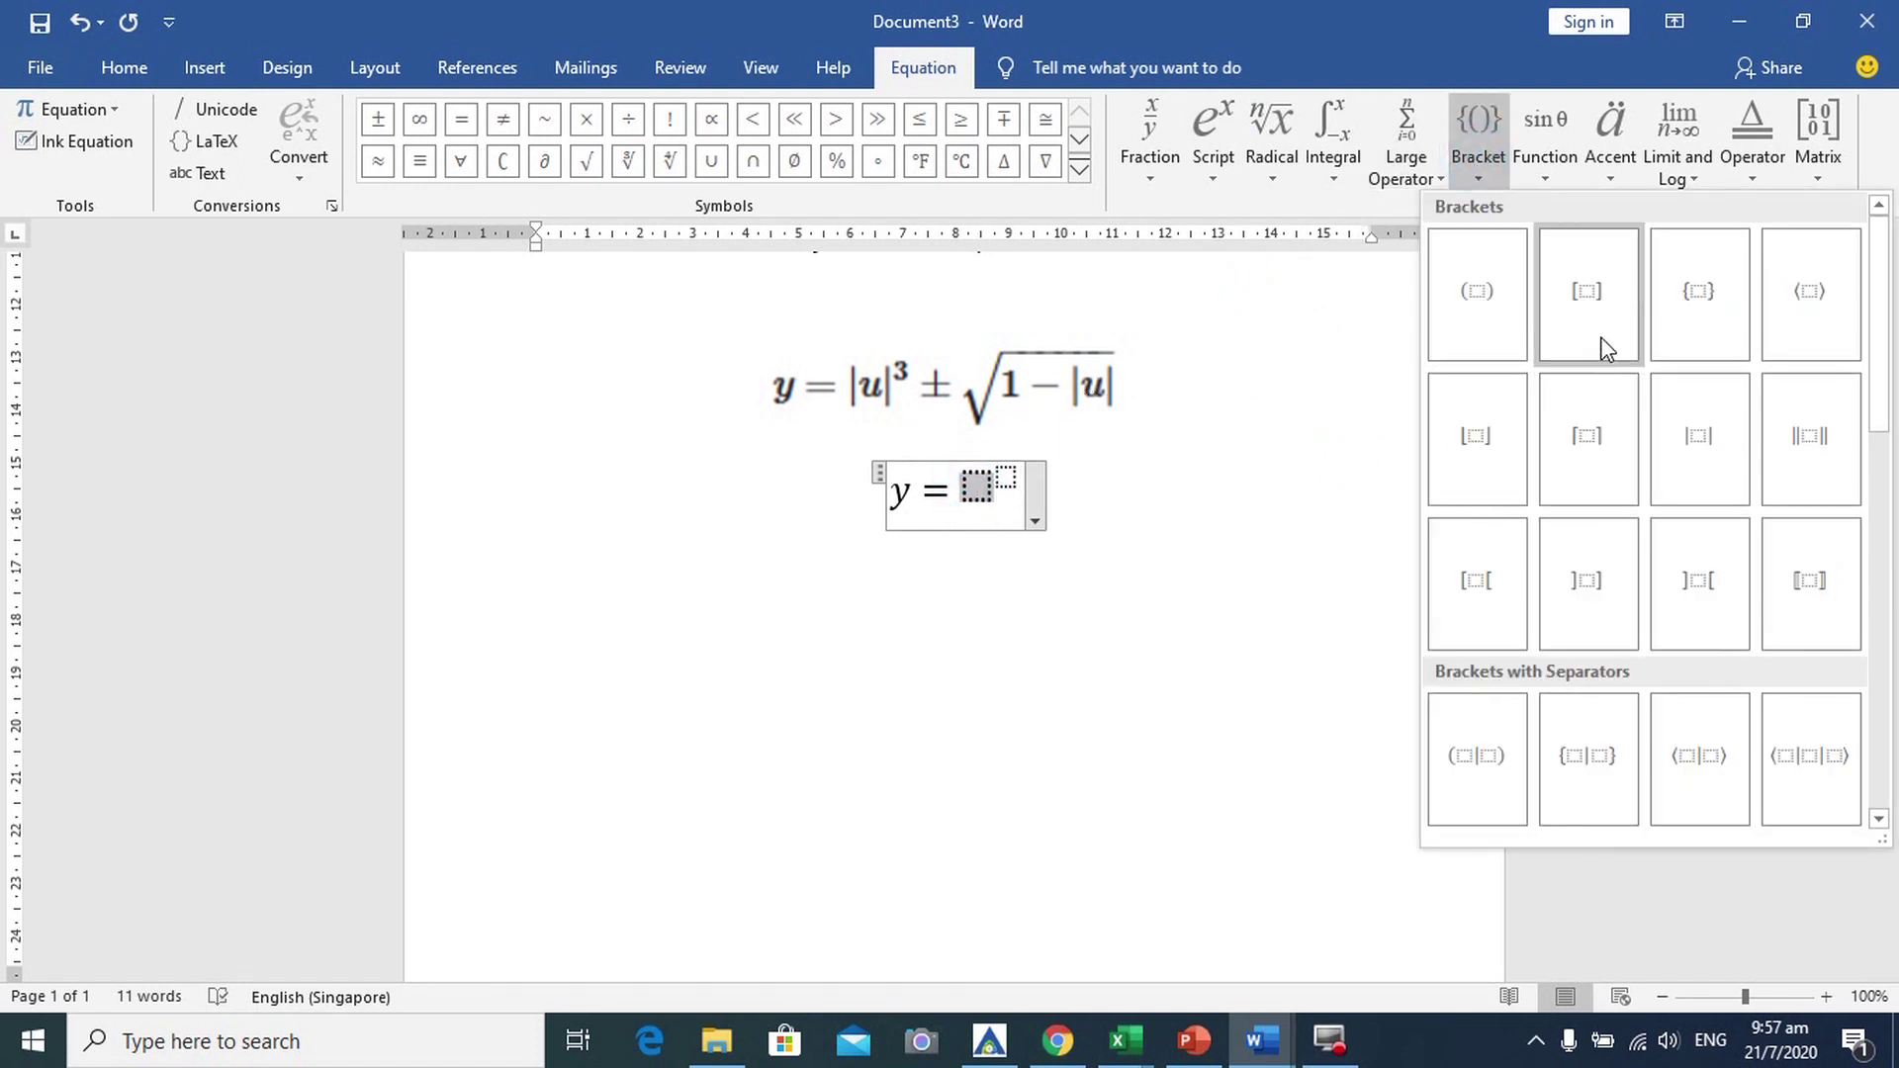
{"action": "left_click", "coordinate": [1698, 436]}
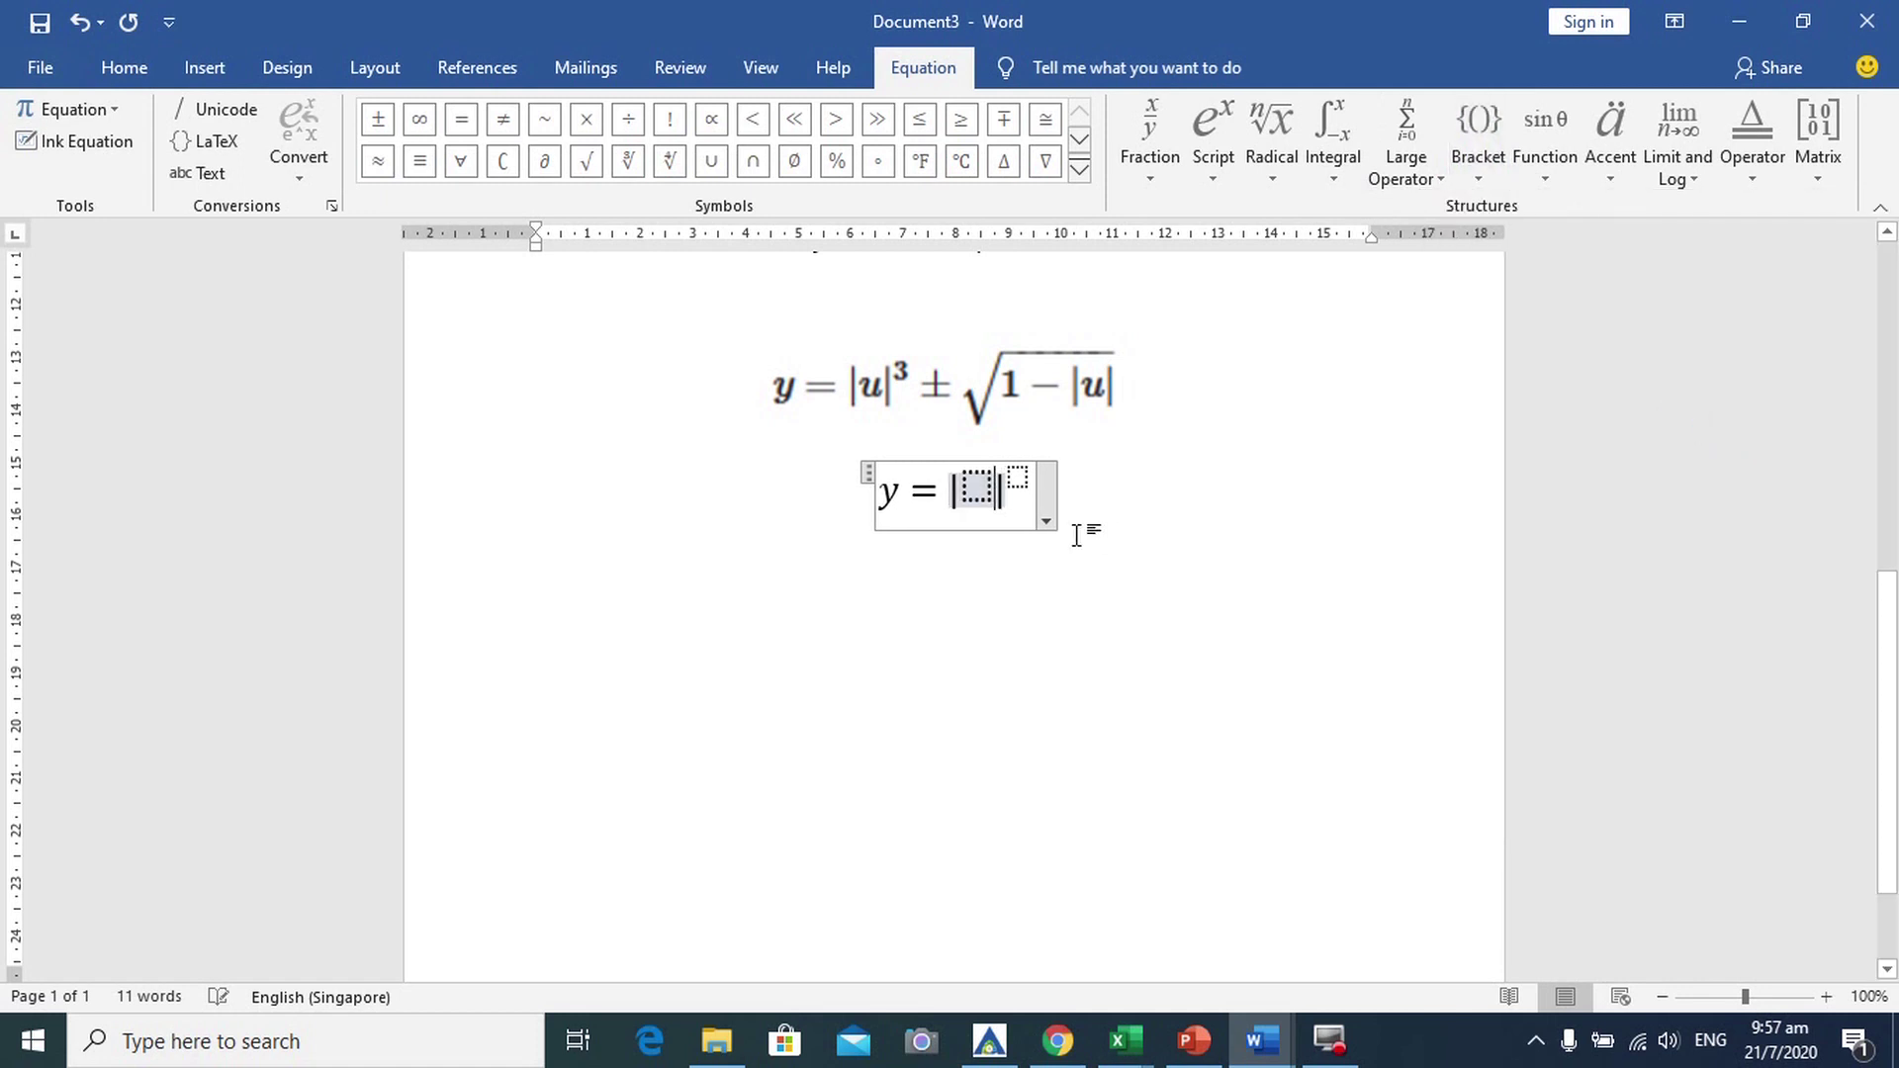
{"action": "left_click", "coordinate": [976, 486]}
{"action": "type", "text": "u"}
{"action": "left_click", "coordinate": [1021, 495]}
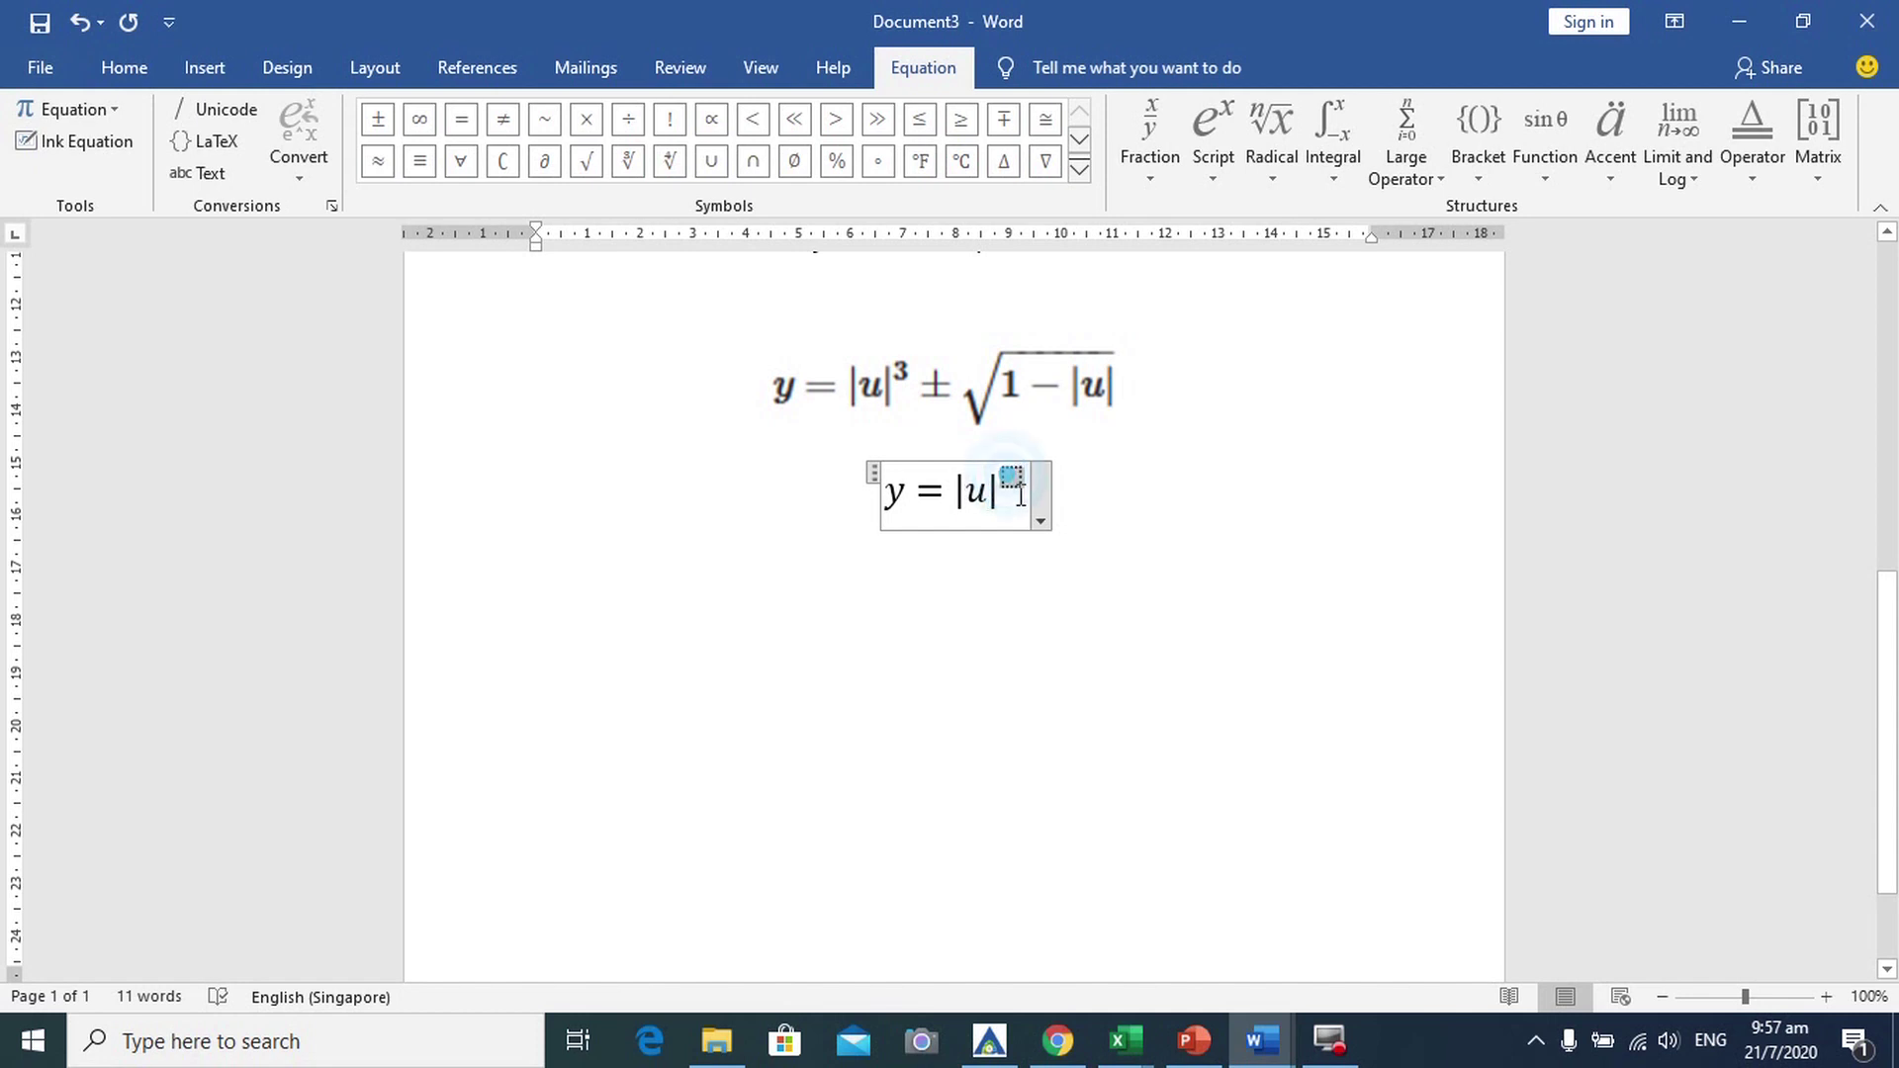
{"action": "type", "text": "3"}
{"action": "key", "text": "Right"}
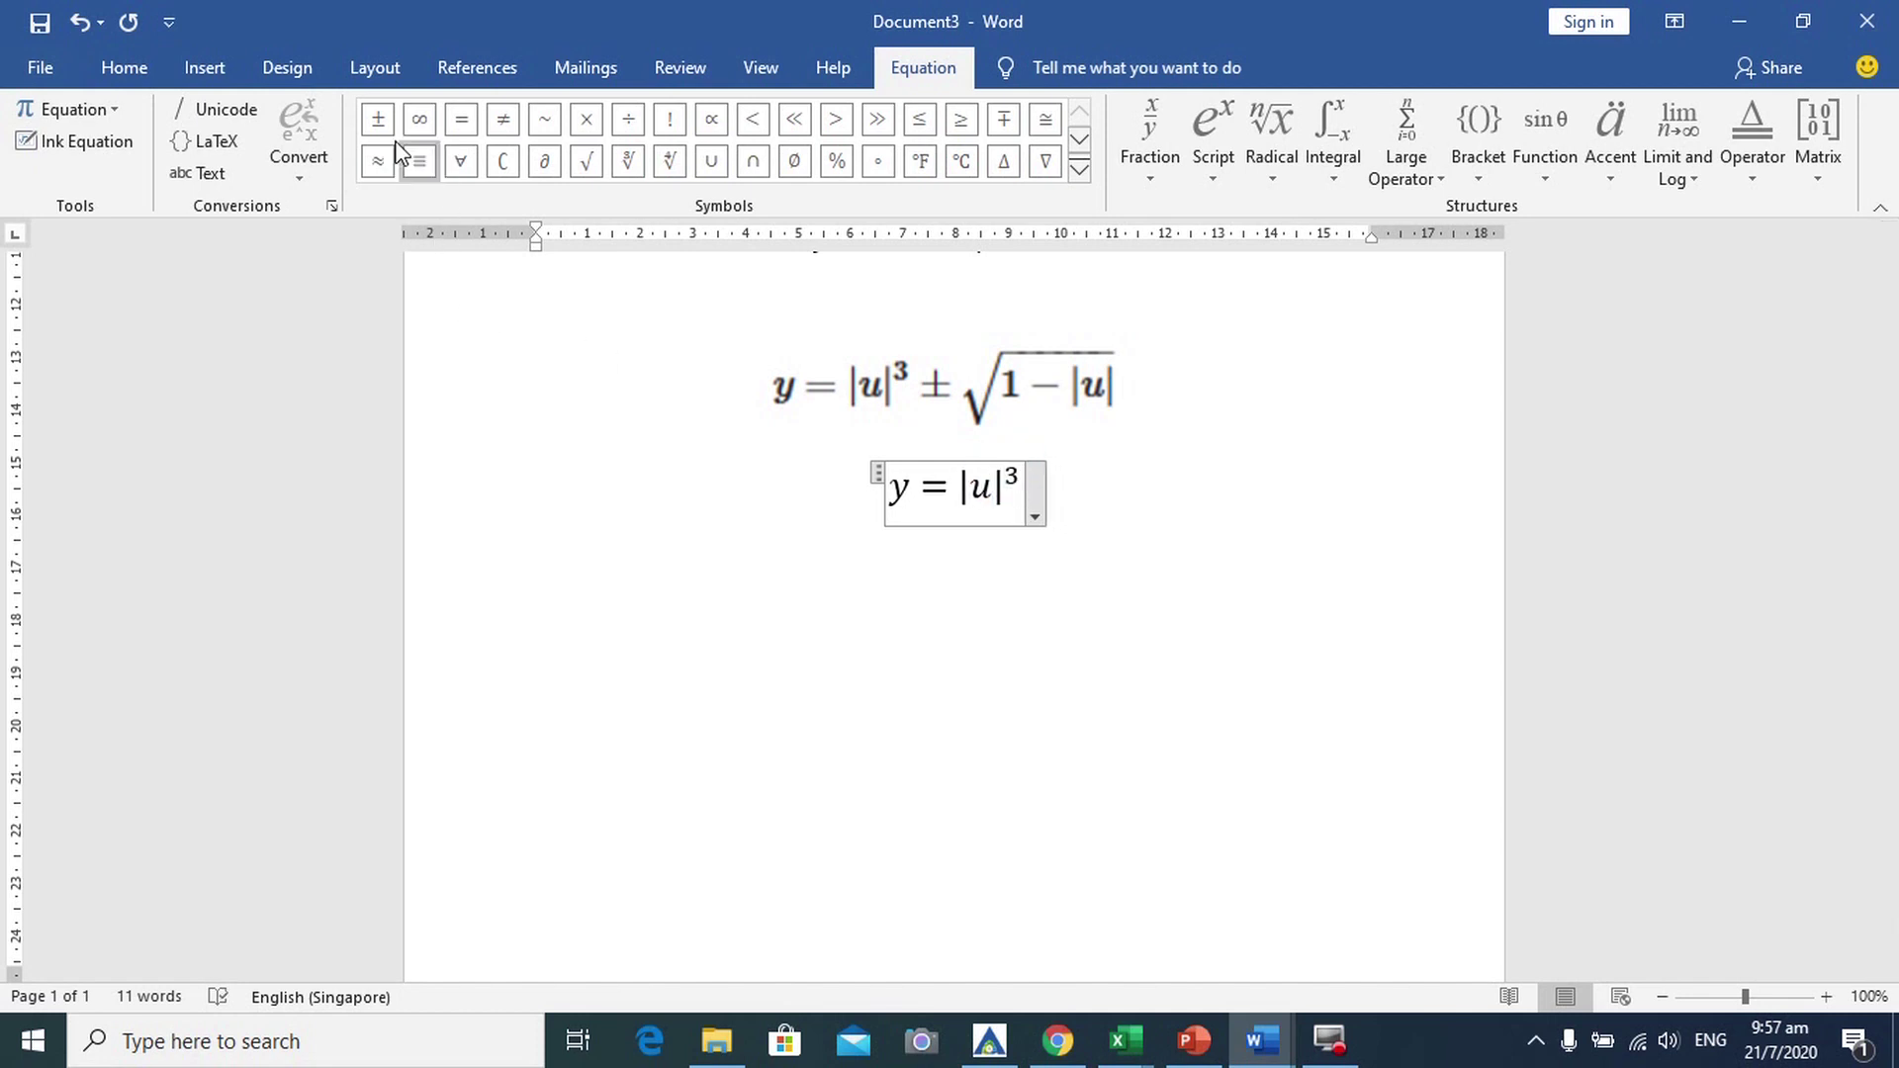
- Append ± √(1 − |u|) using a square root and absolute-value bars, then add a new line below
{"action": "left_click", "coordinate": [380, 125]}
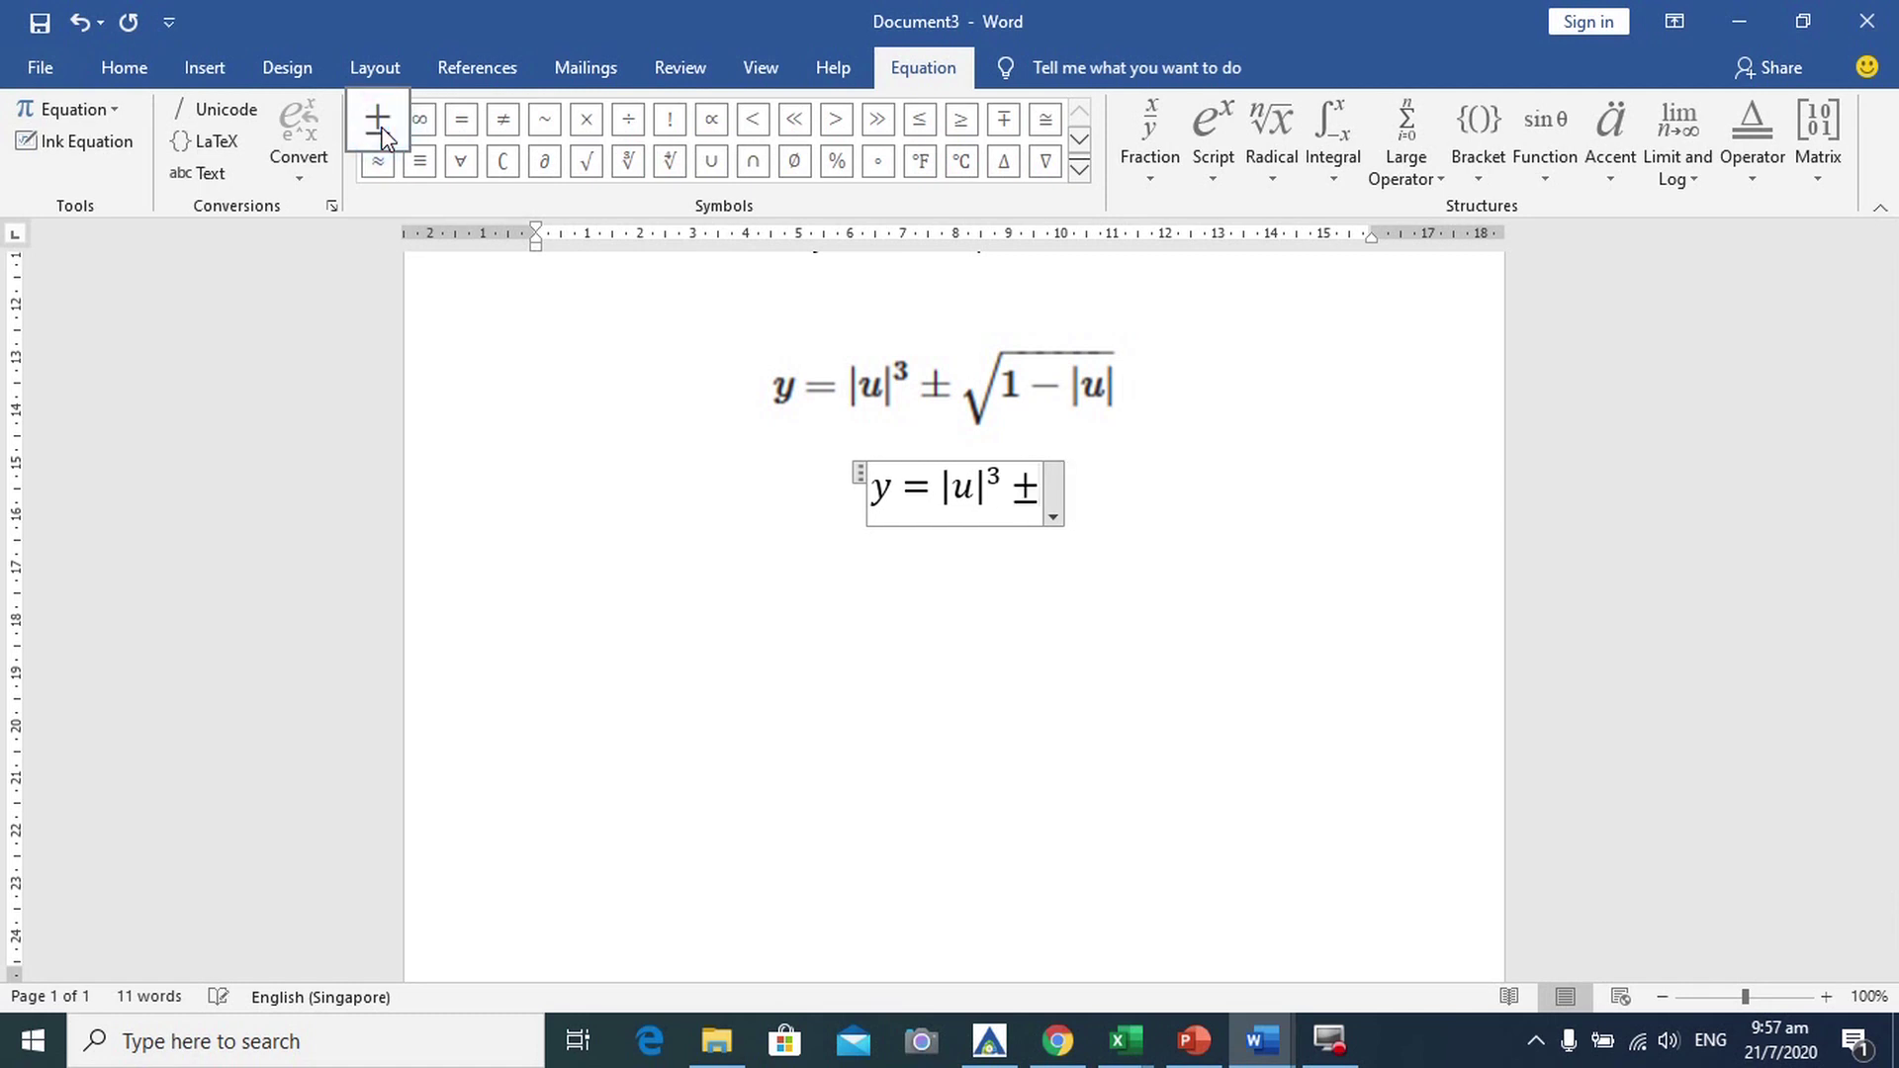
{"action": "mouse_move", "coordinate": [968, 389]}
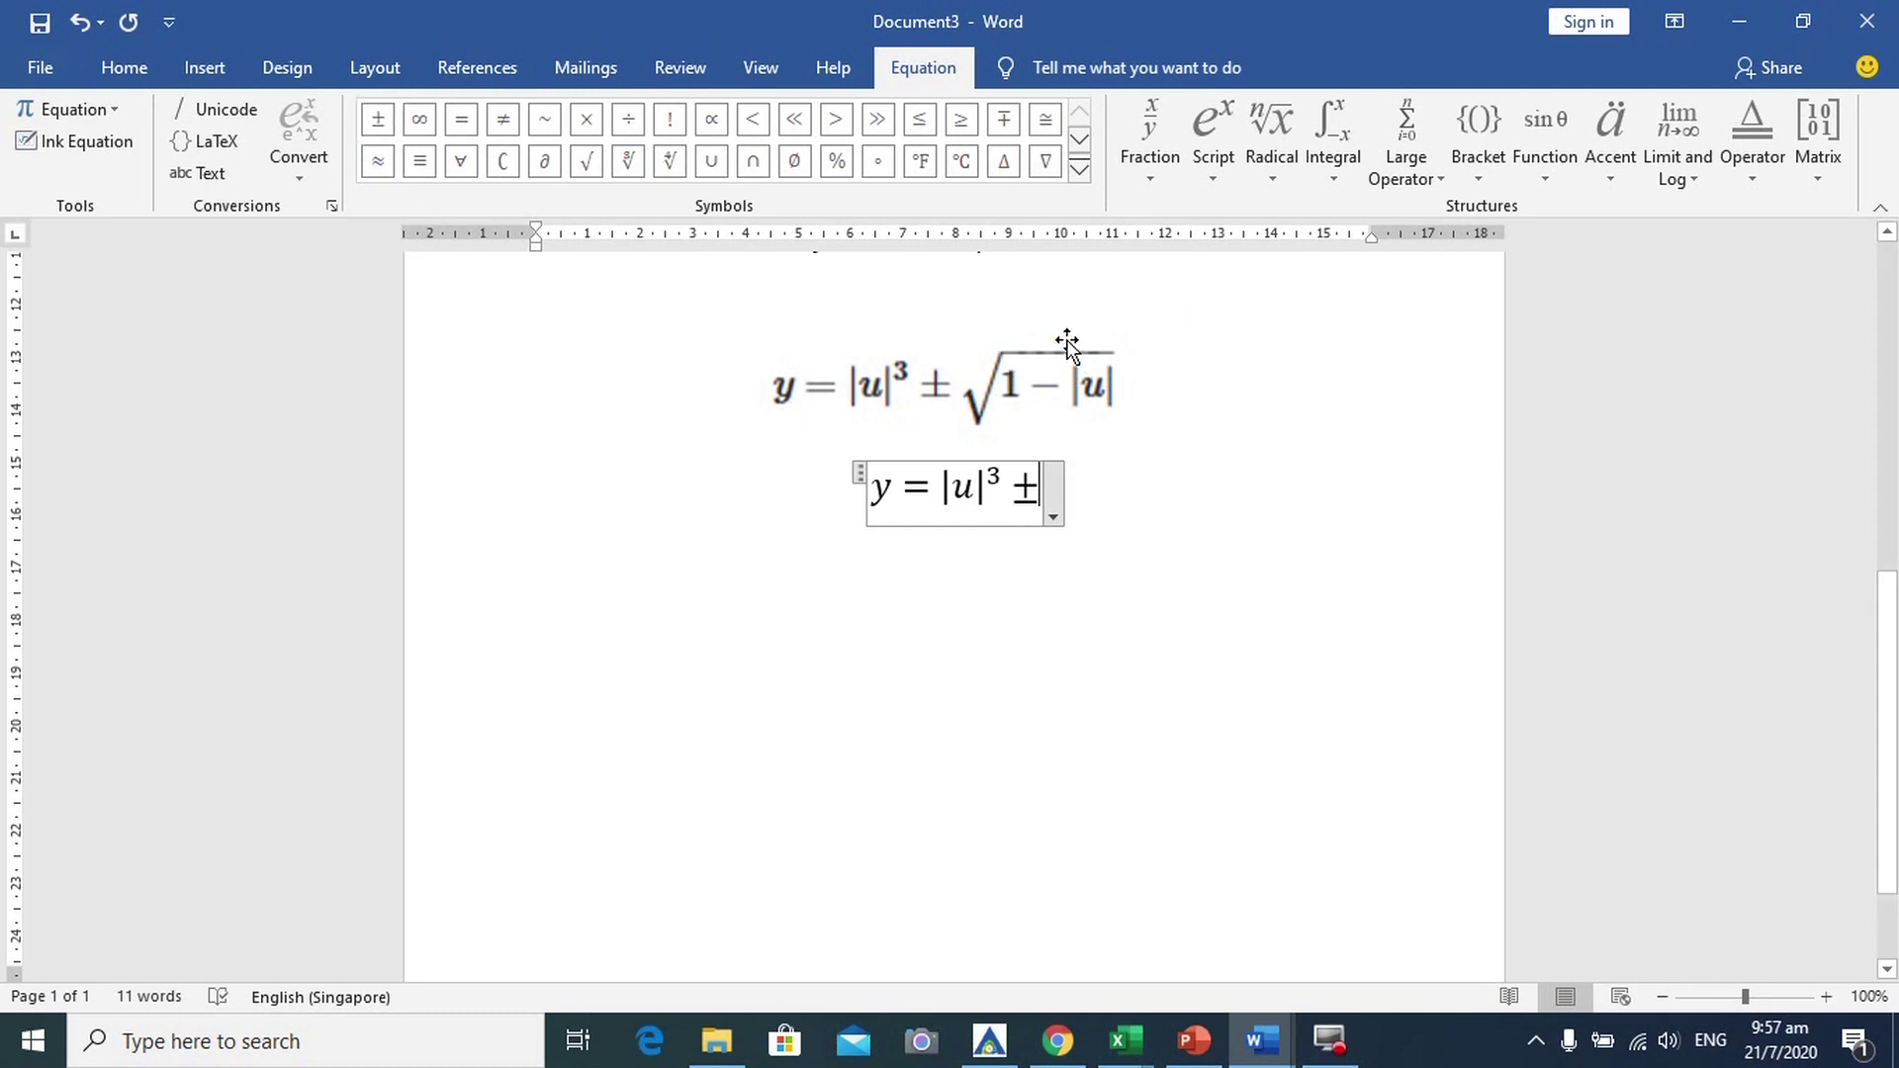
{"action": "left_click", "coordinate": [1271, 139]}
{"action": "left_click", "coordinate": [1306, 286]}
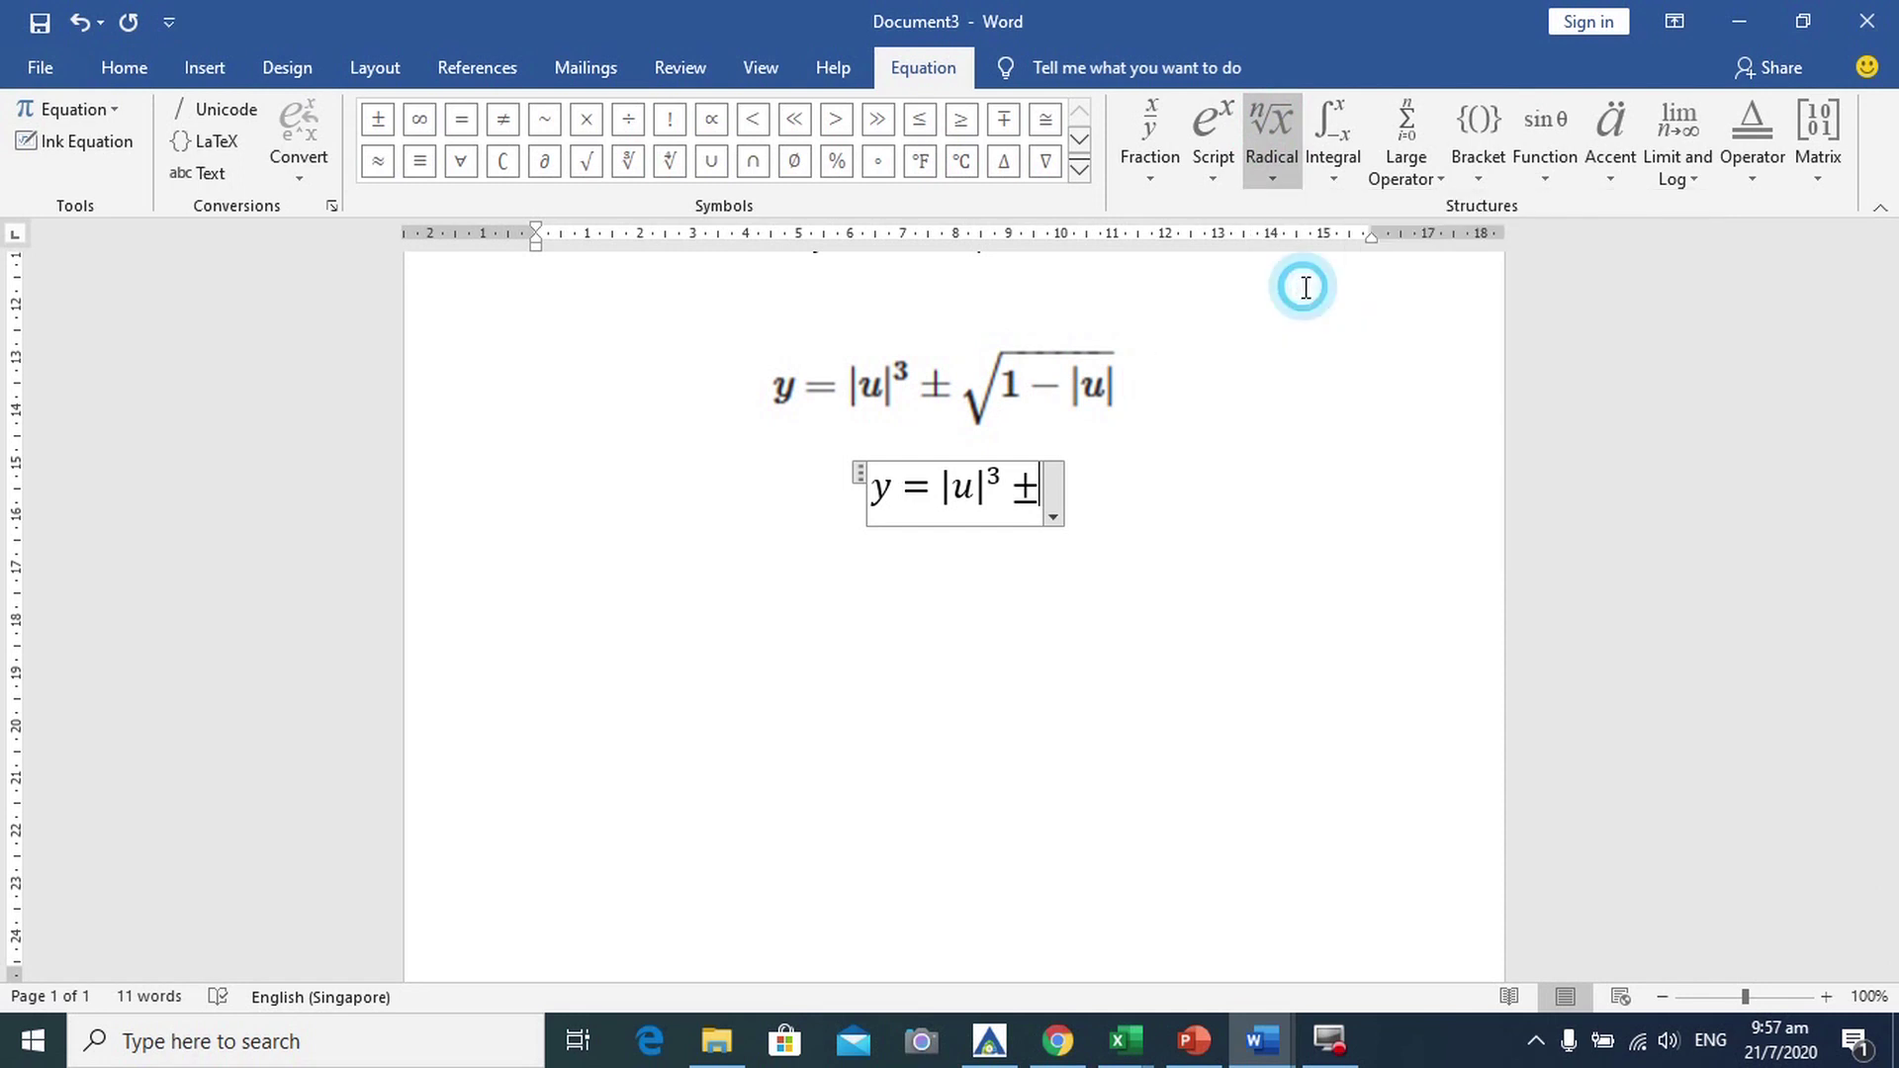
{"action": "left_click", "coordinate": [1058, 495]}
{"action": "type", "text": "1-"}
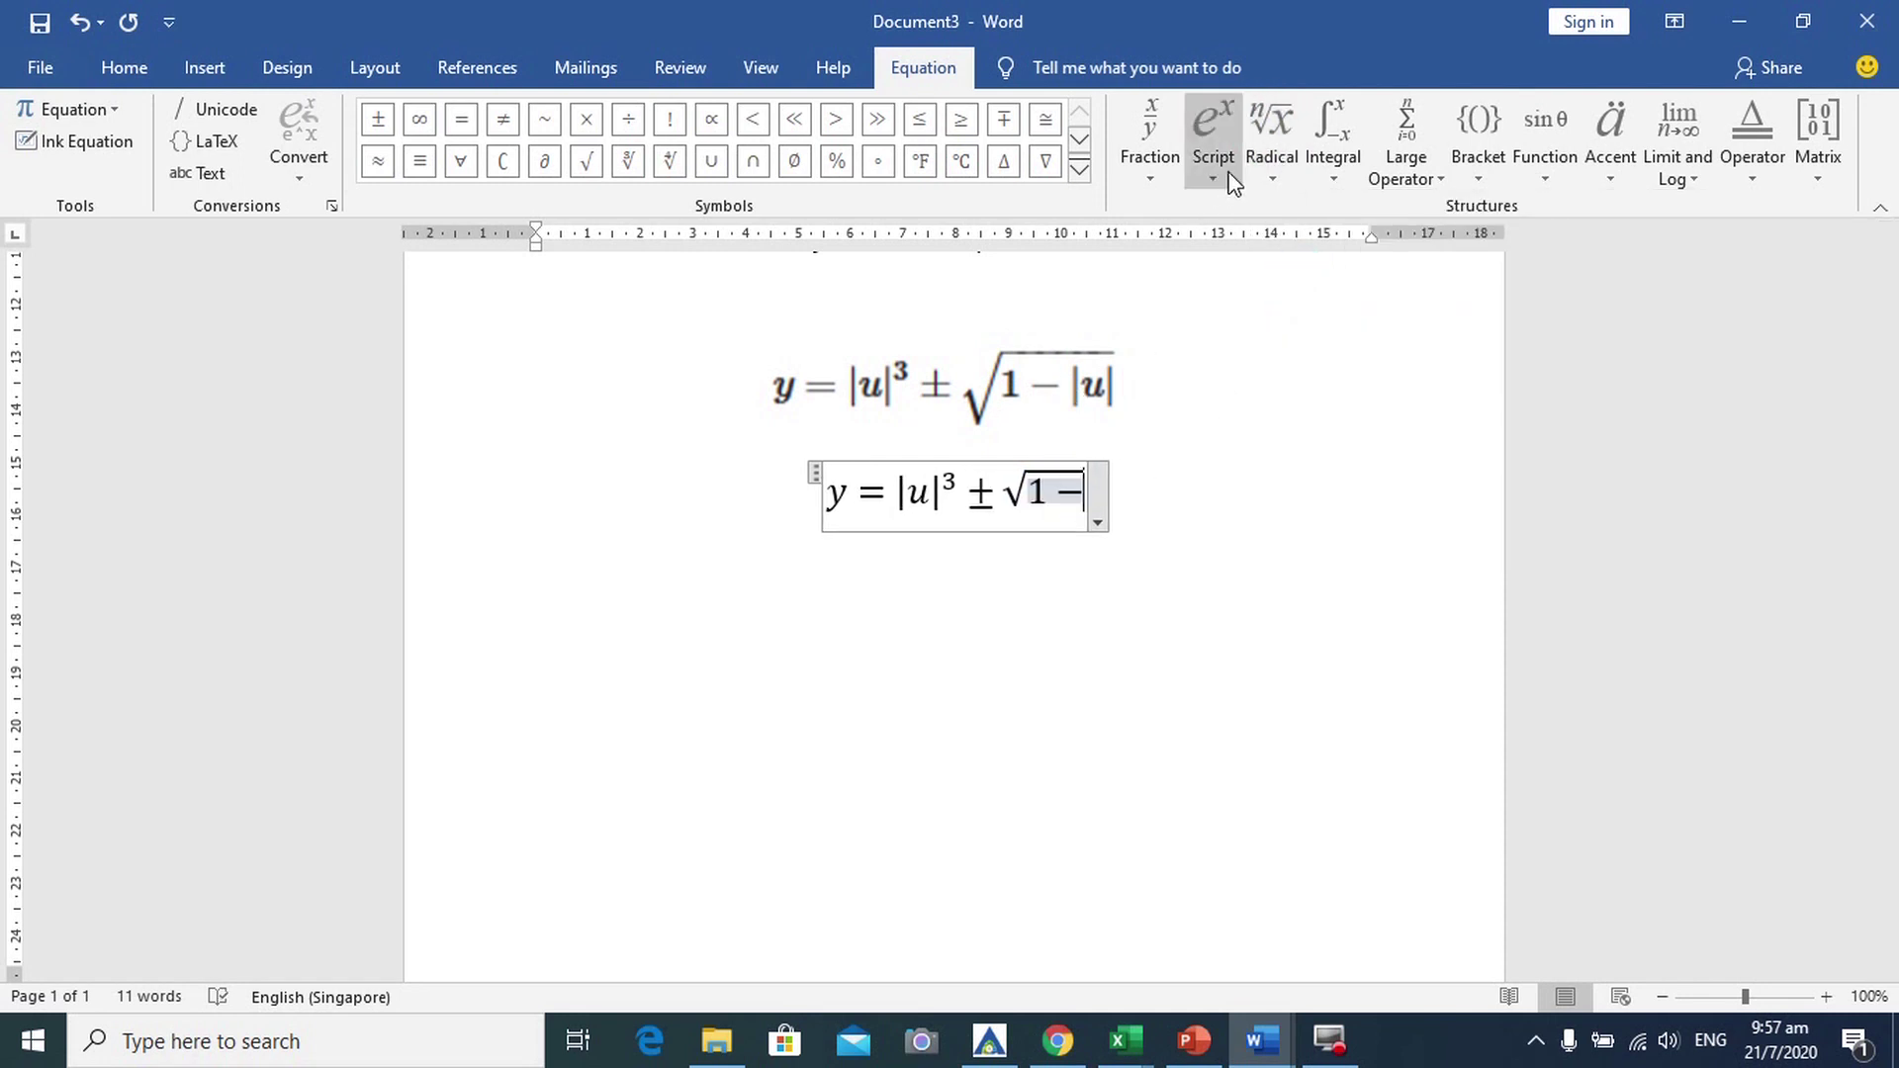
{"action": "left_click", "coordinate": [1478, 168]}
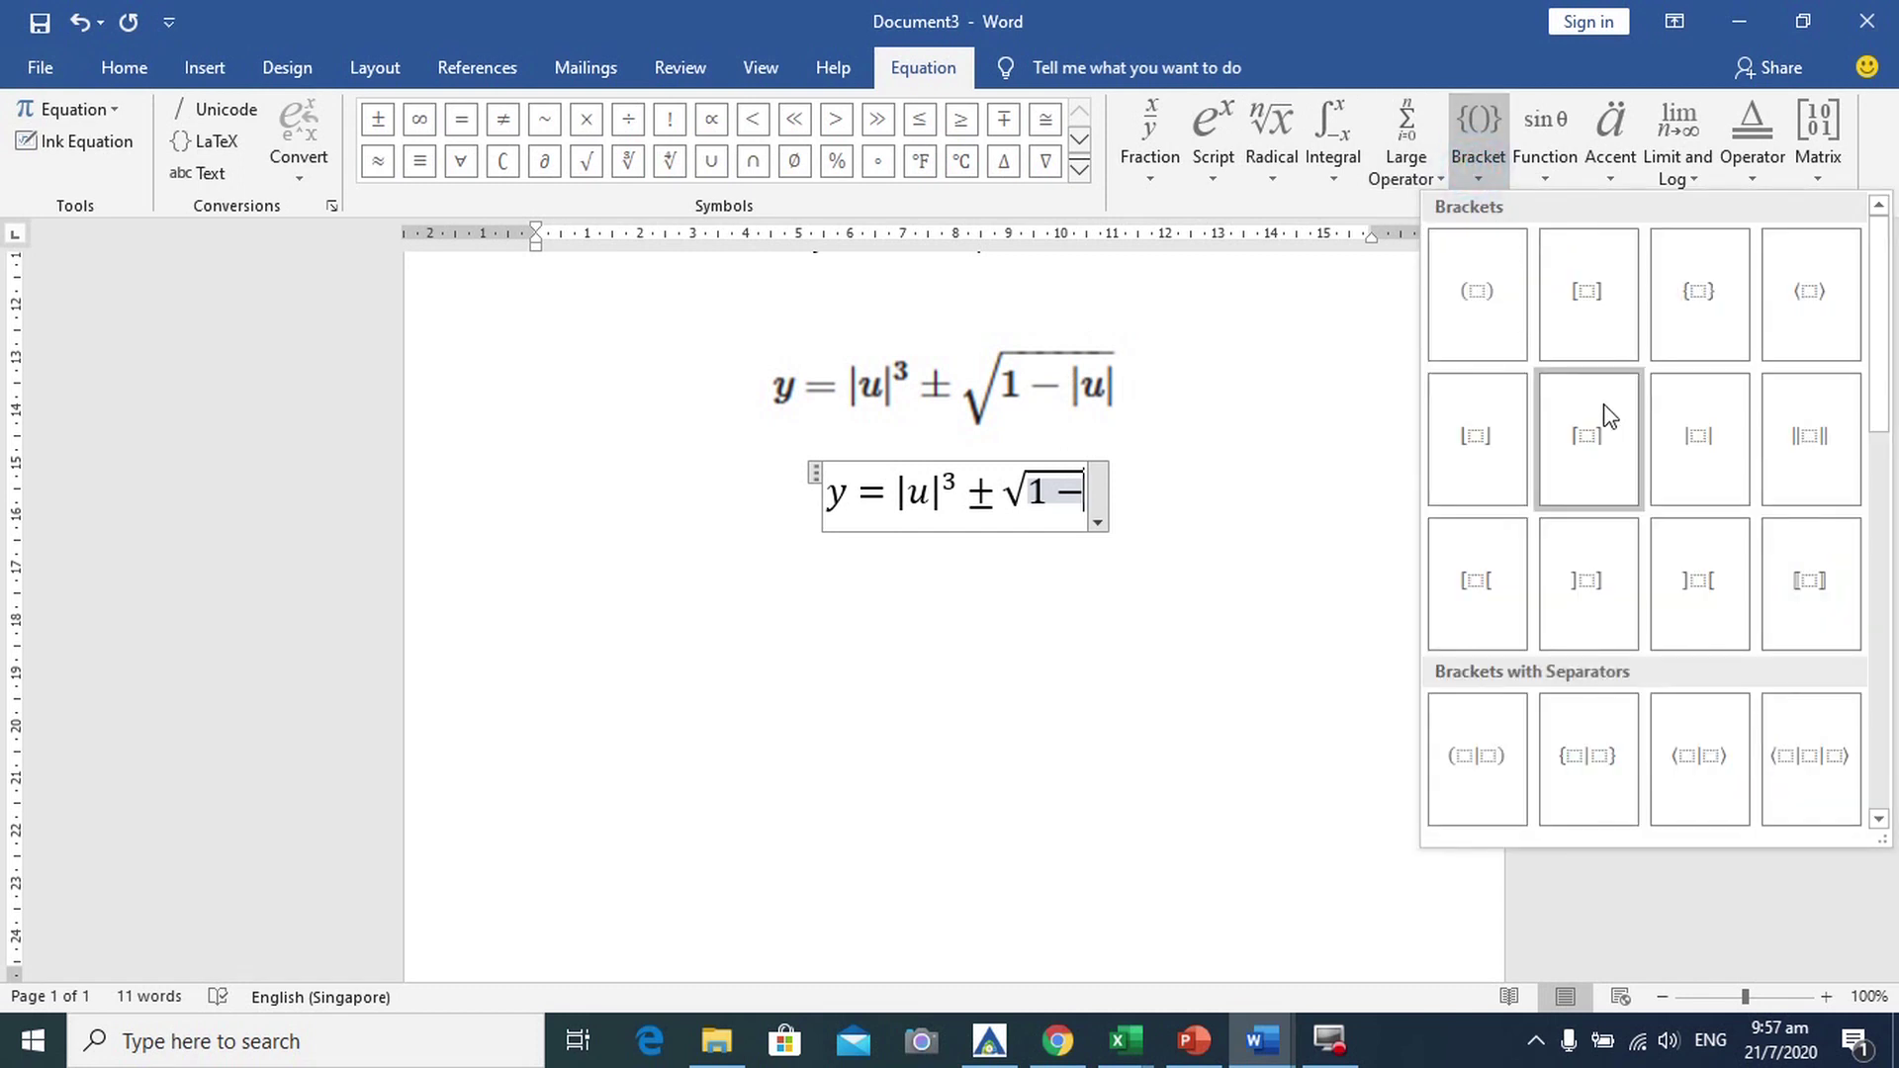
{"action": "left_click", "coordinate": [1696, 436]}
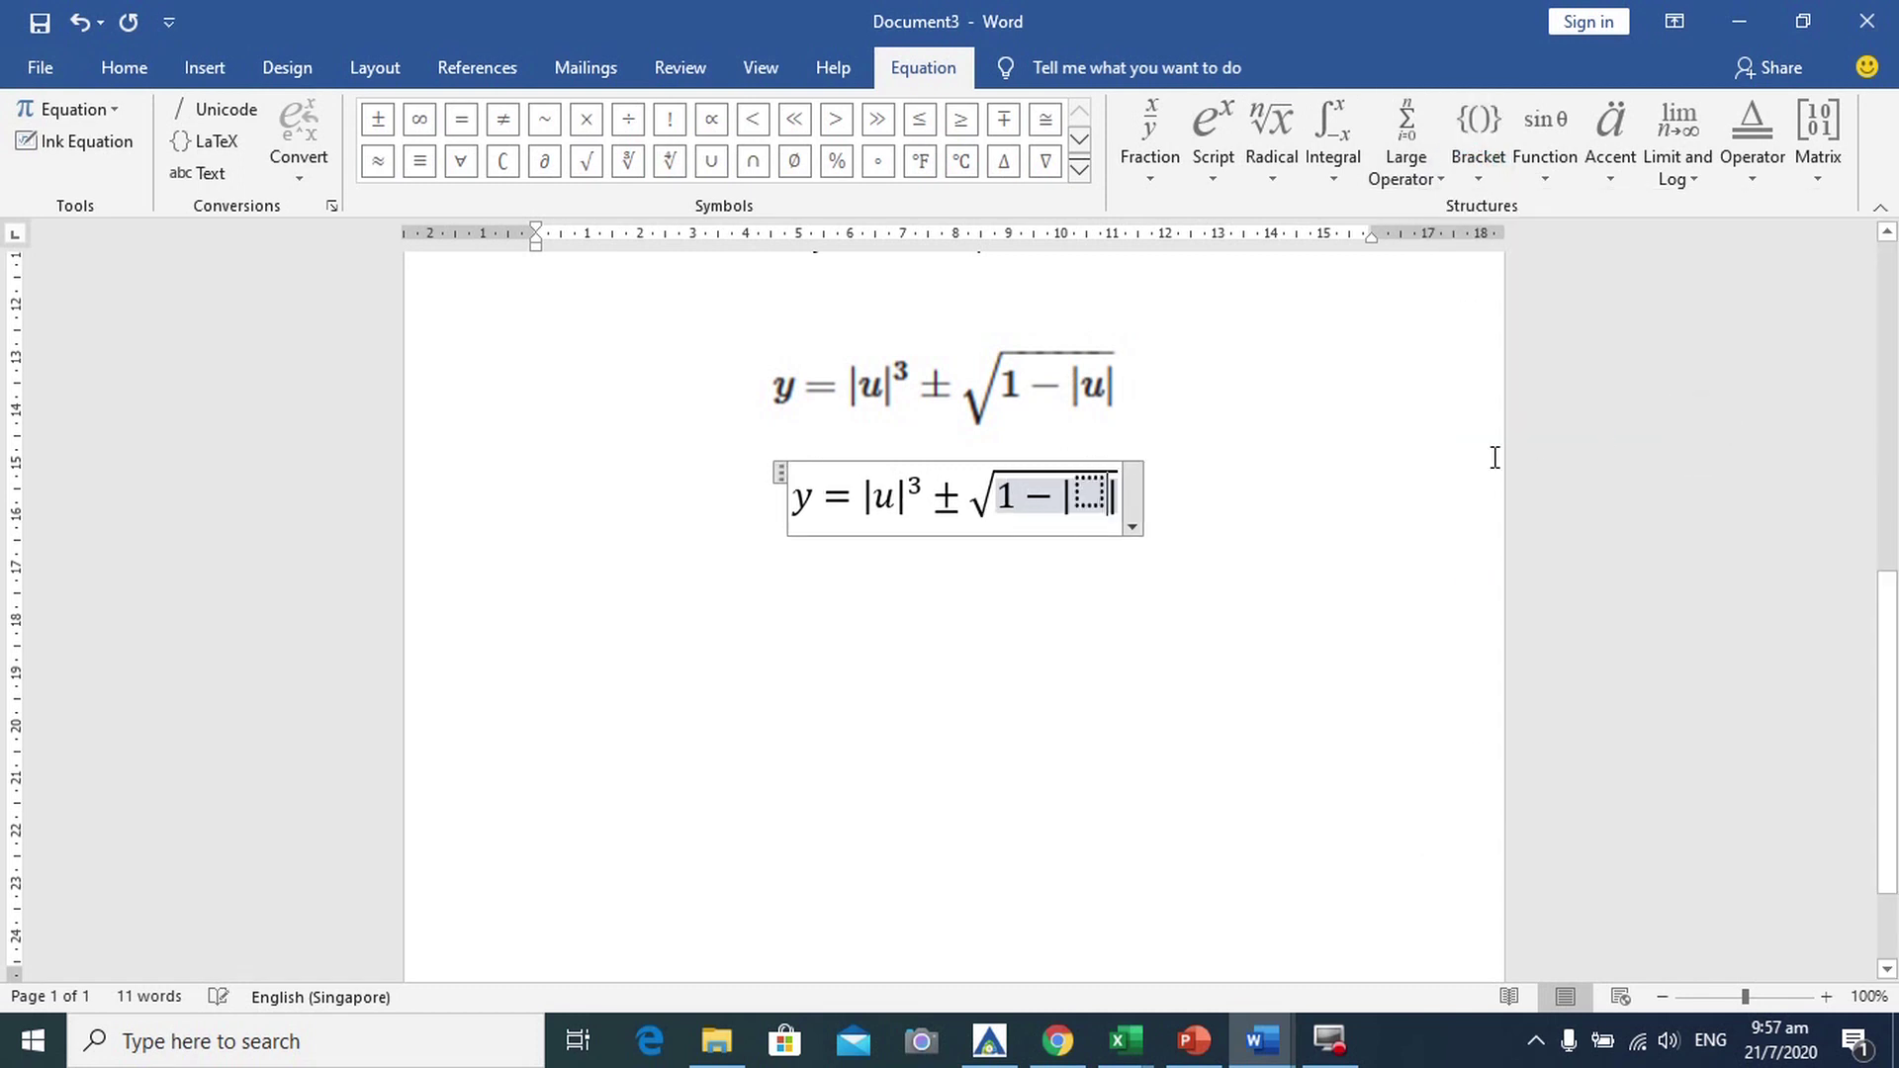
{"action": "left_click", "coordinate": [1089, 491]}
{"action": "type", "text": "u"}
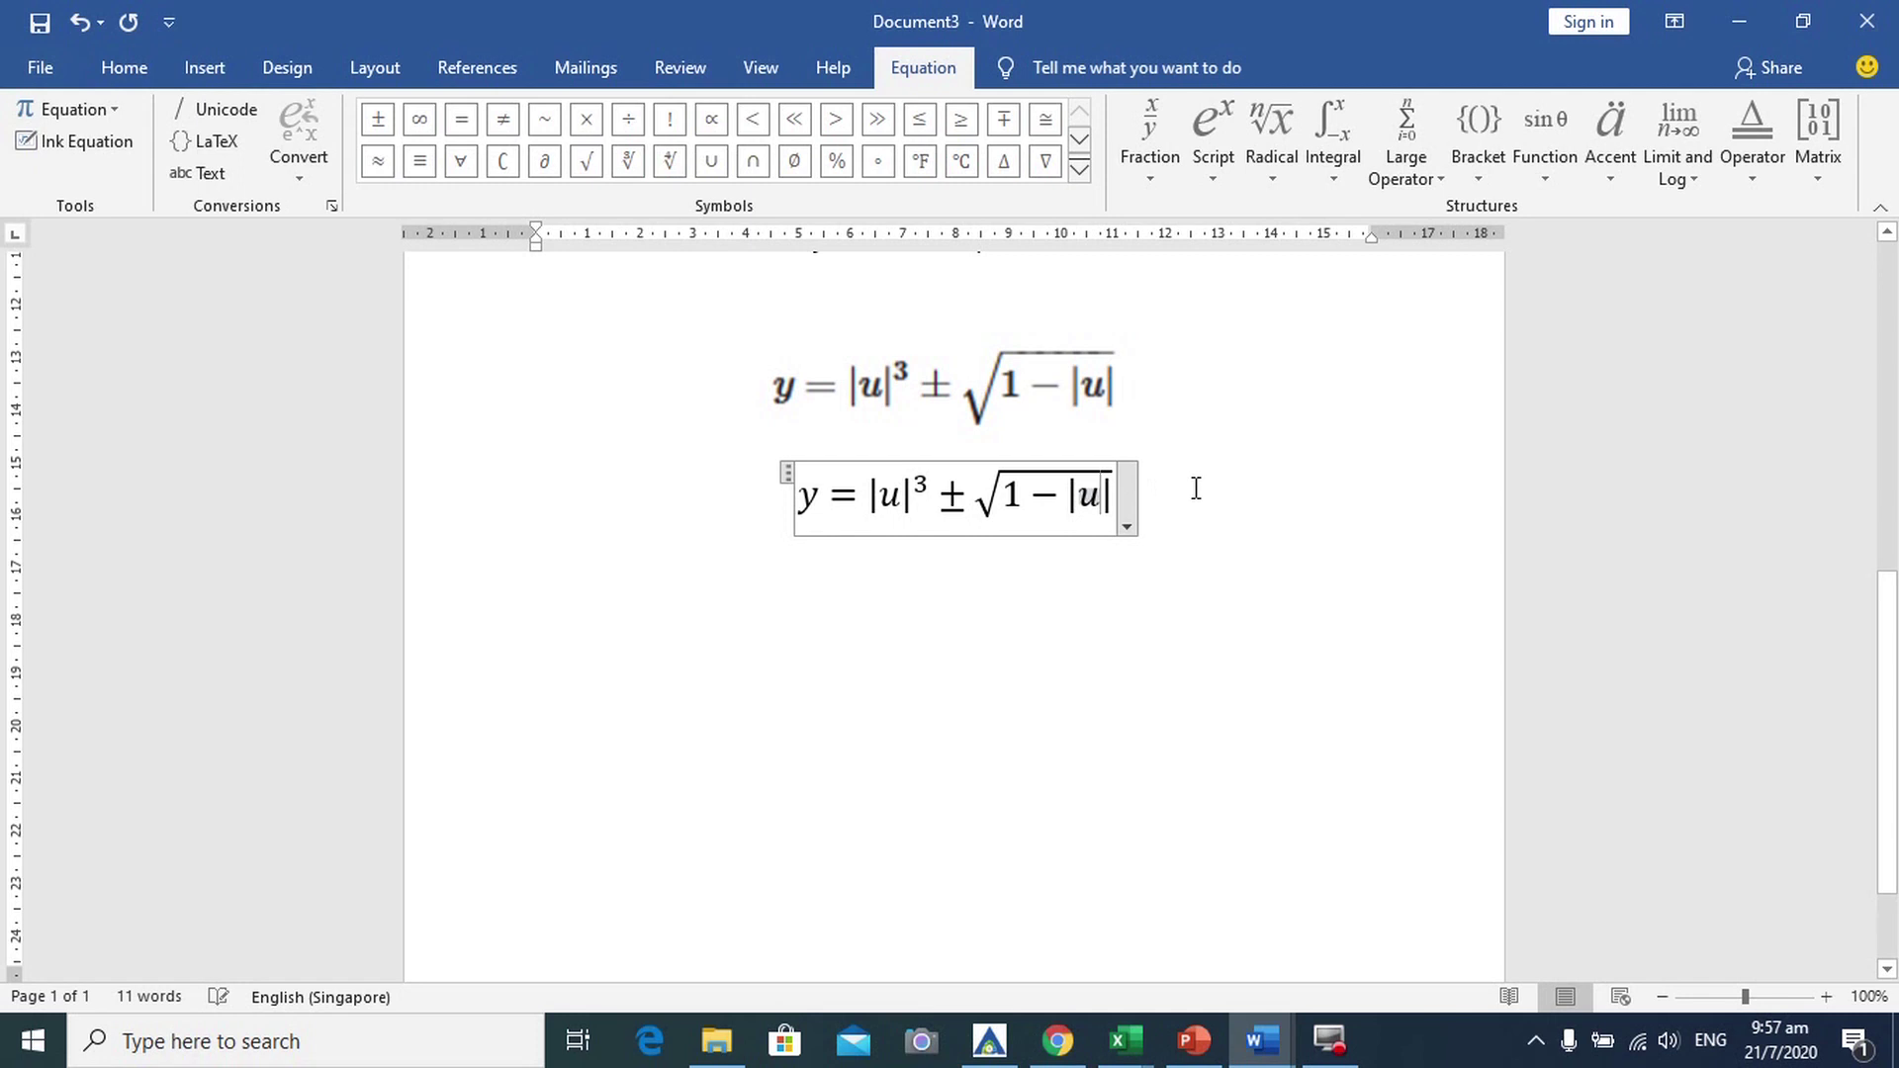
{"action": "left_click", "coordinate": [1196, 489]}
{"action": "key", "text": "Return"}
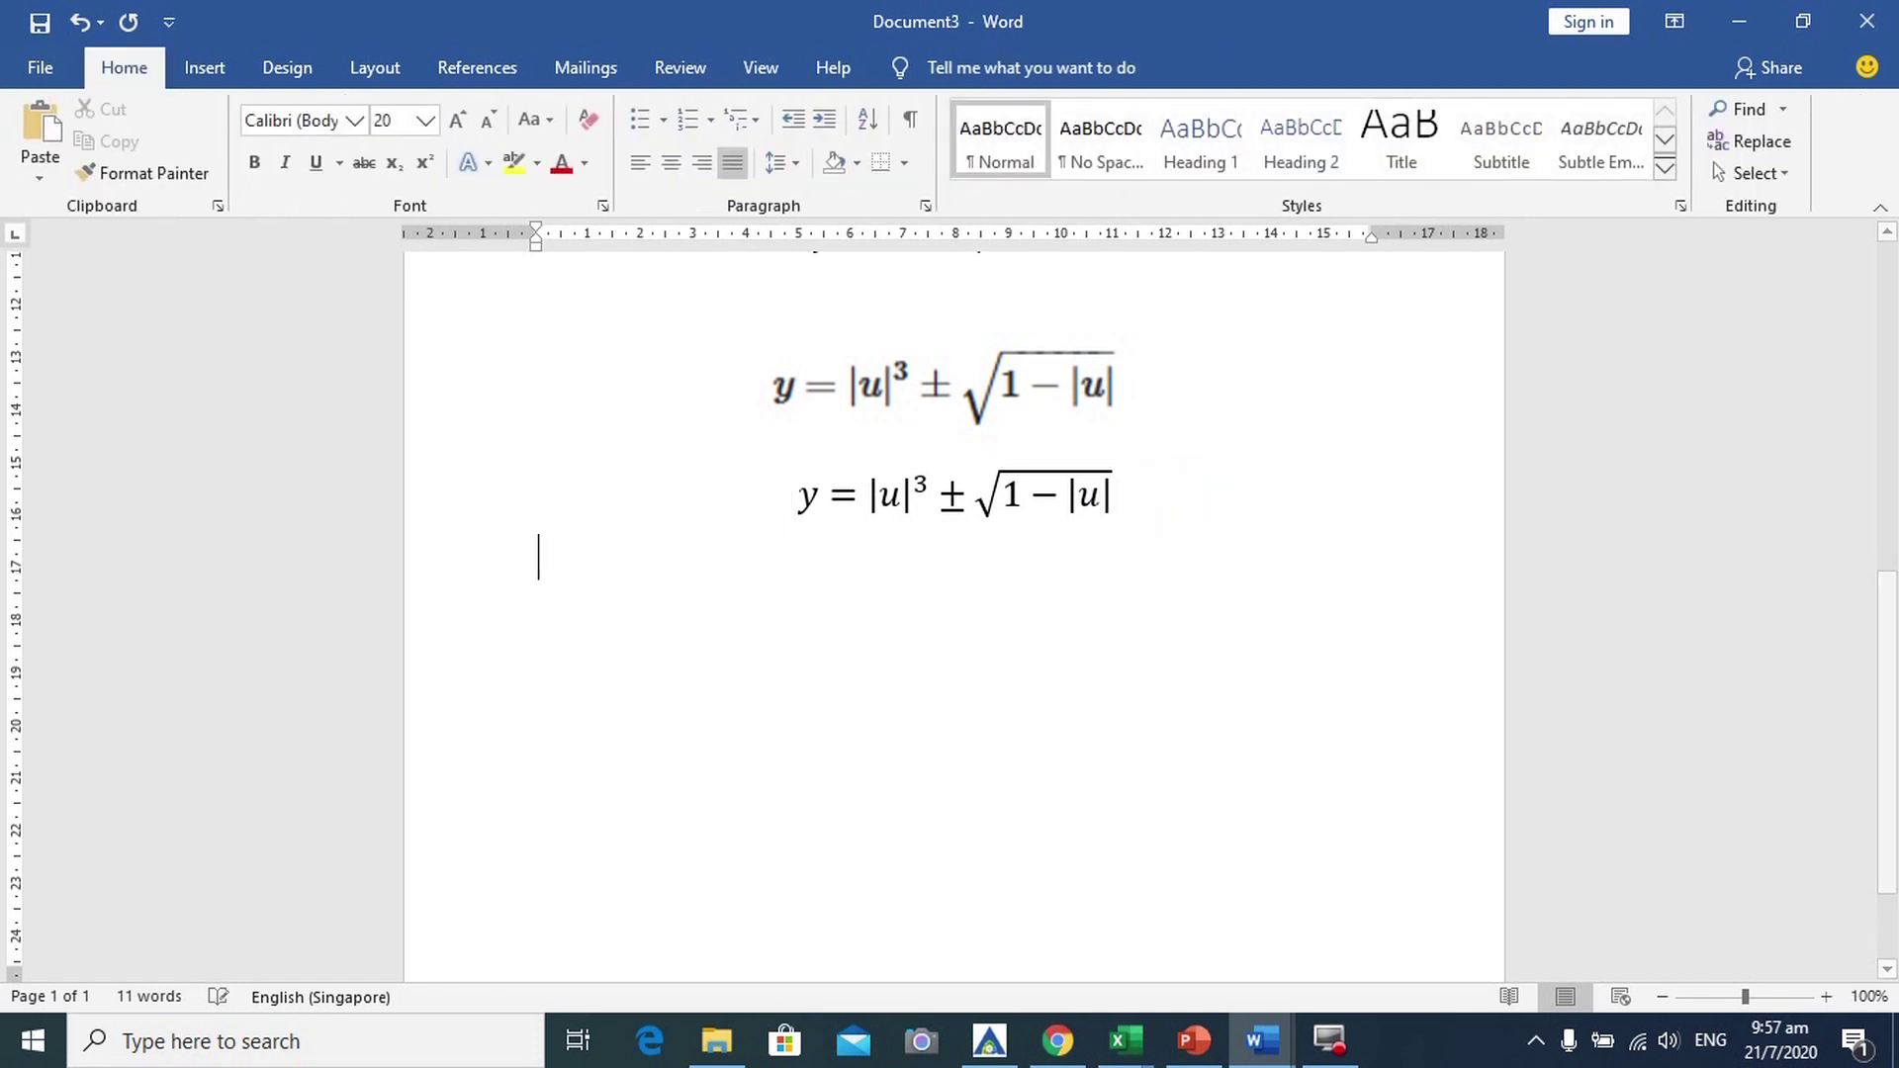